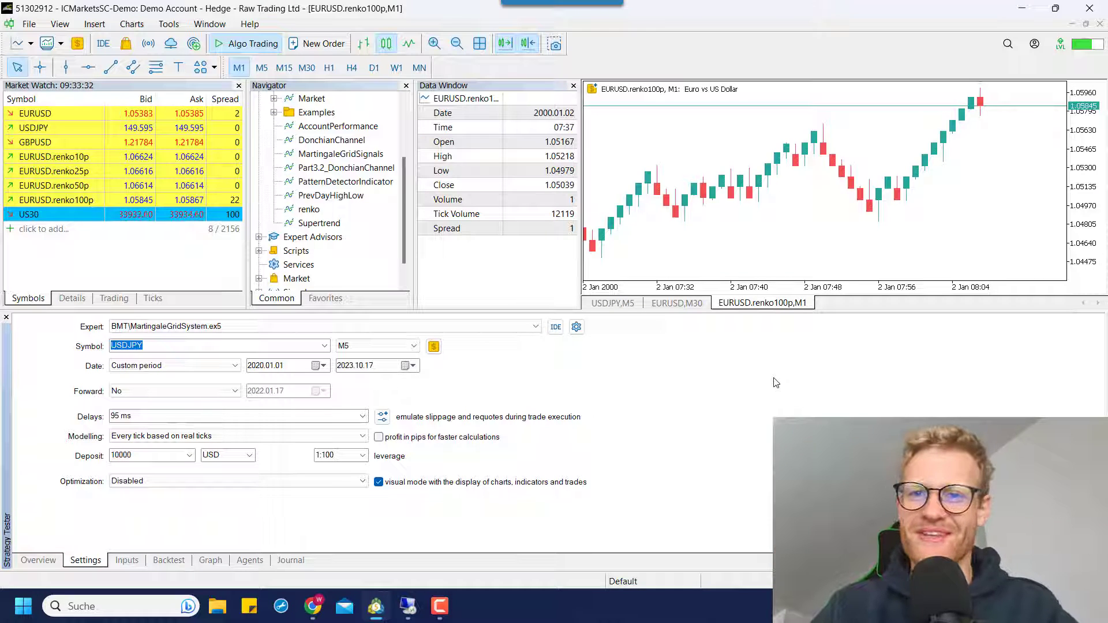
# Glance over the MetaTrader 5 trading robots listings in the browser, then return to the Strategy Tester
pyautogui.click(315, 609)
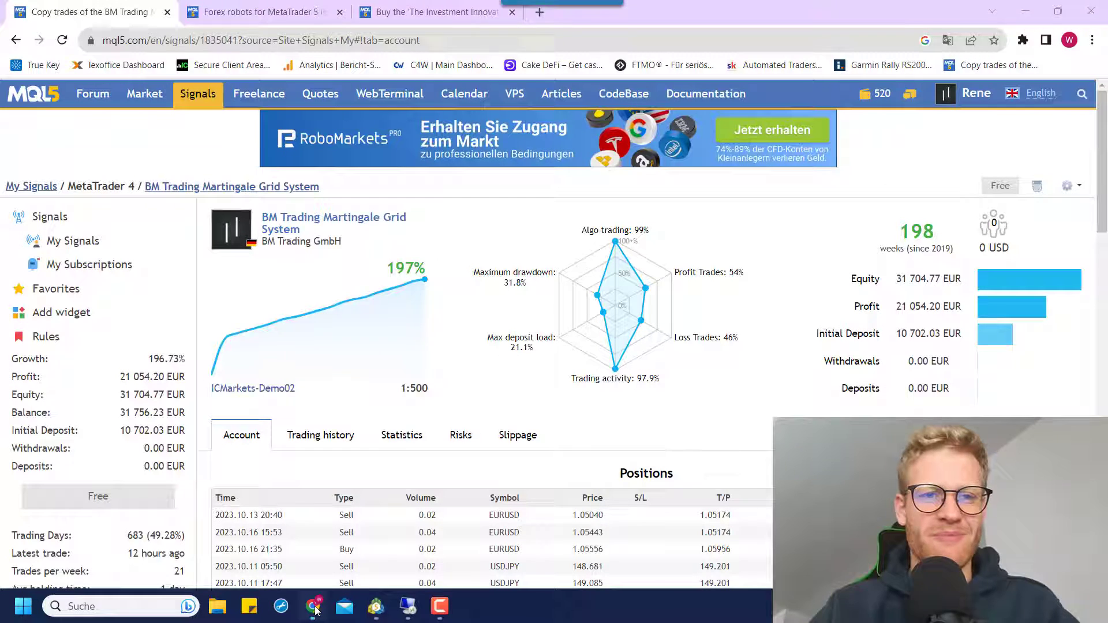
pyautogui.click(271, 12)
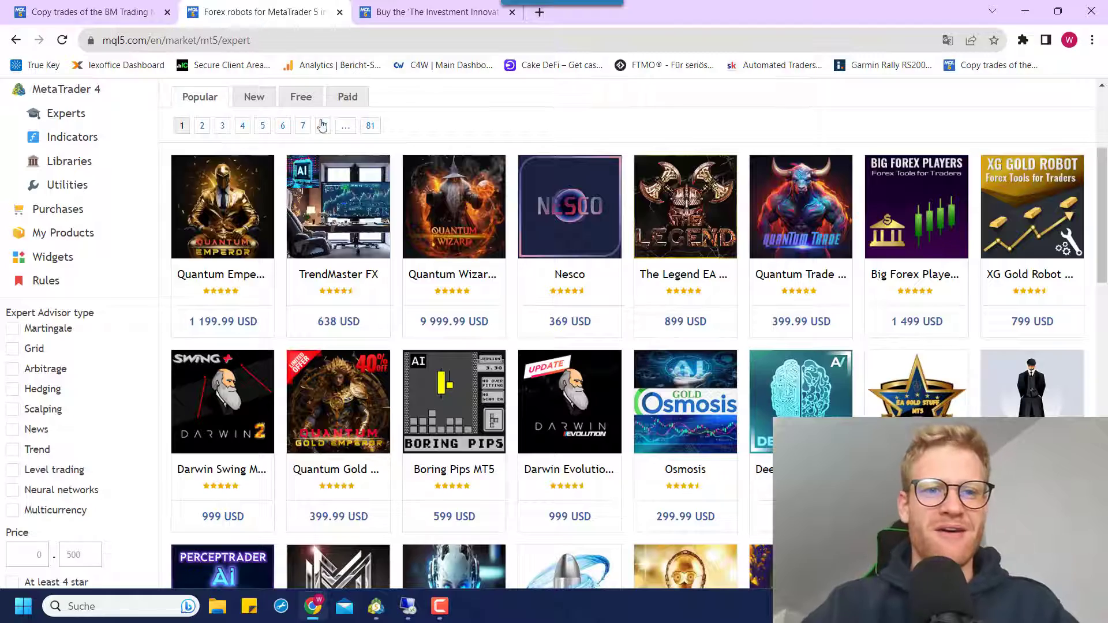
pyautogui.scroll(3, 346, 346)
pyautogui.scroll(-1, 492, 309)
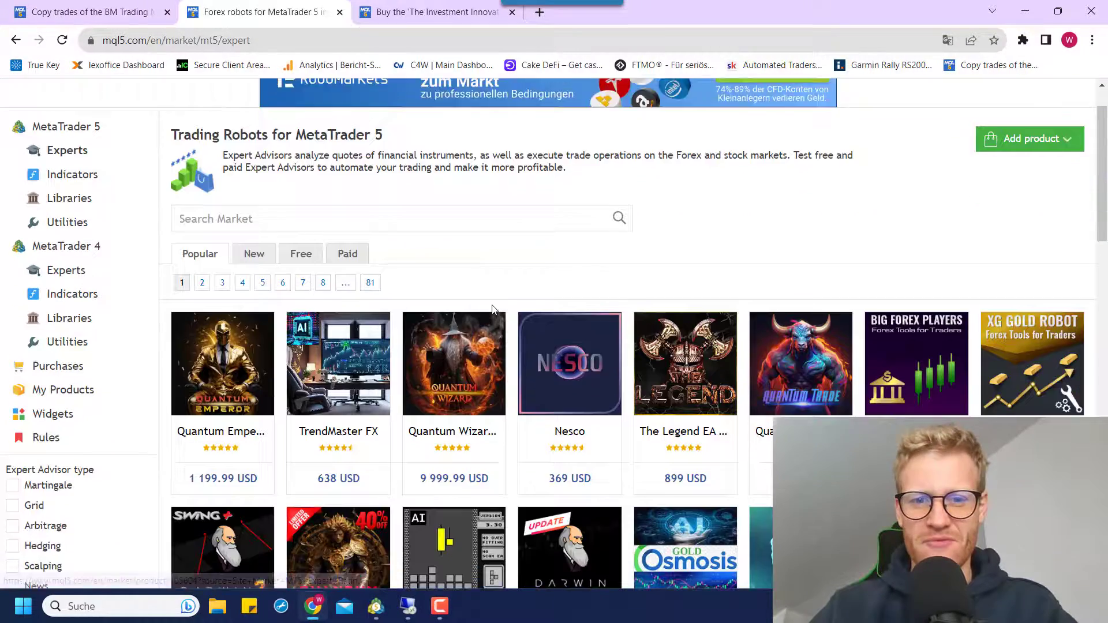
pyautogui.scroll(-2, 493, 309)
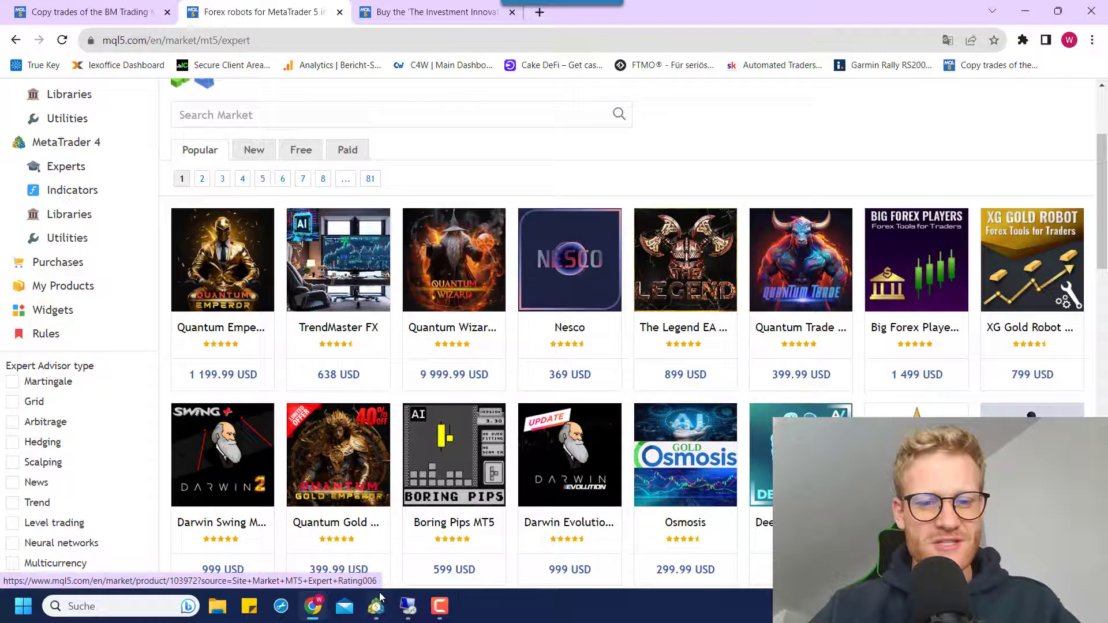
pyautogui.click(378, 614)
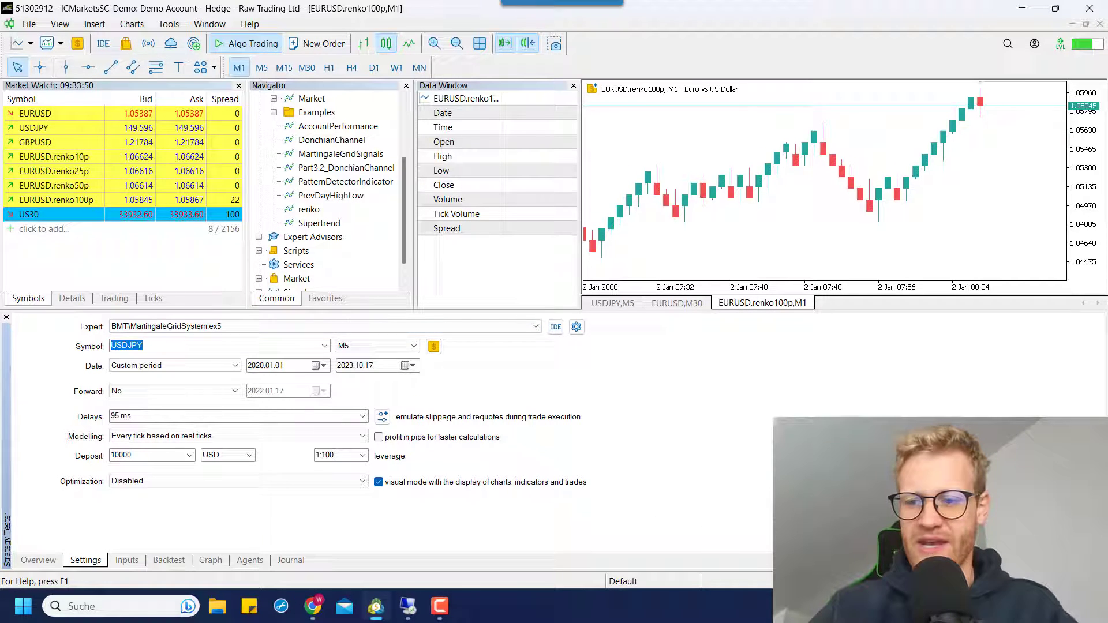
# Start the MartingaleGridSystem USDJPY M5 visual backtest, maximize its window and raise the playback speed
pyautogui.click(1080, 559)
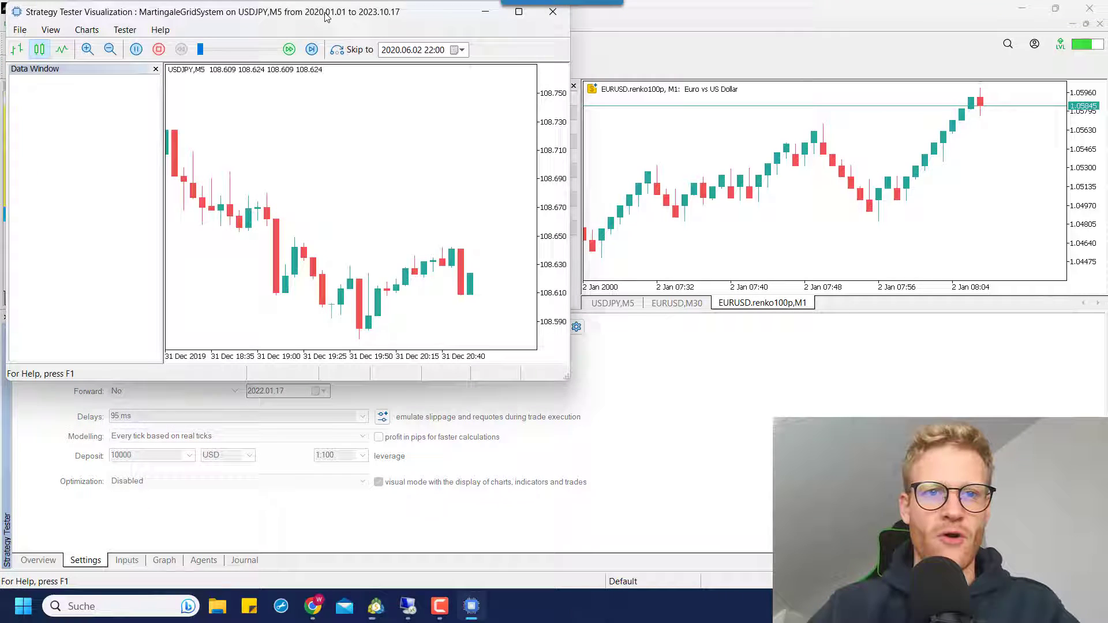
pyautogui.doubleClick(264, 12)
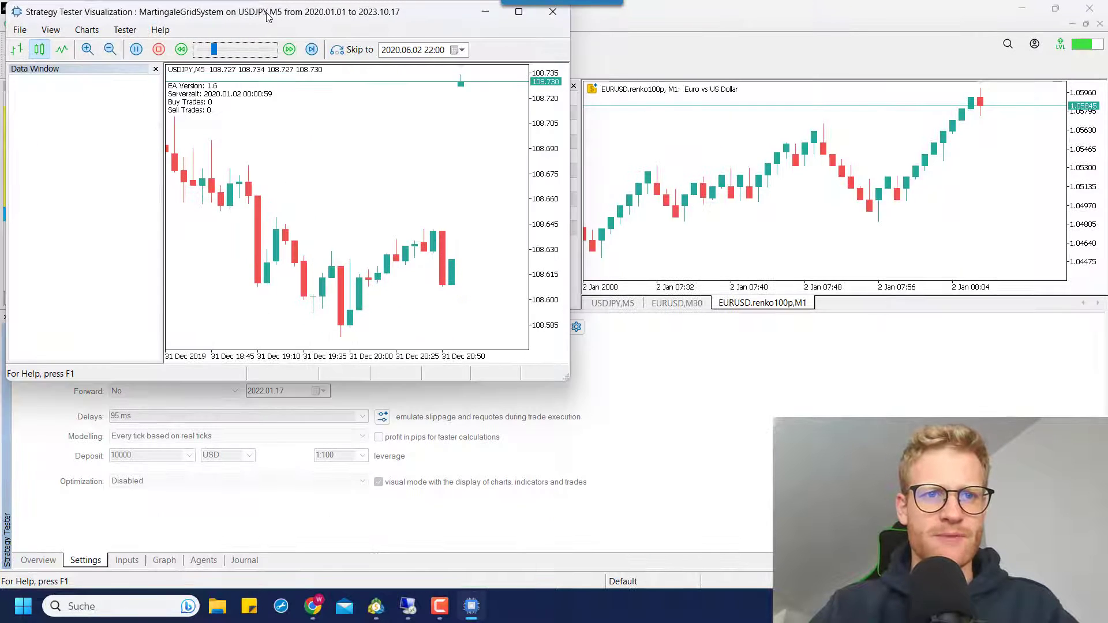
pyautogui.doubleClick(252, 12)
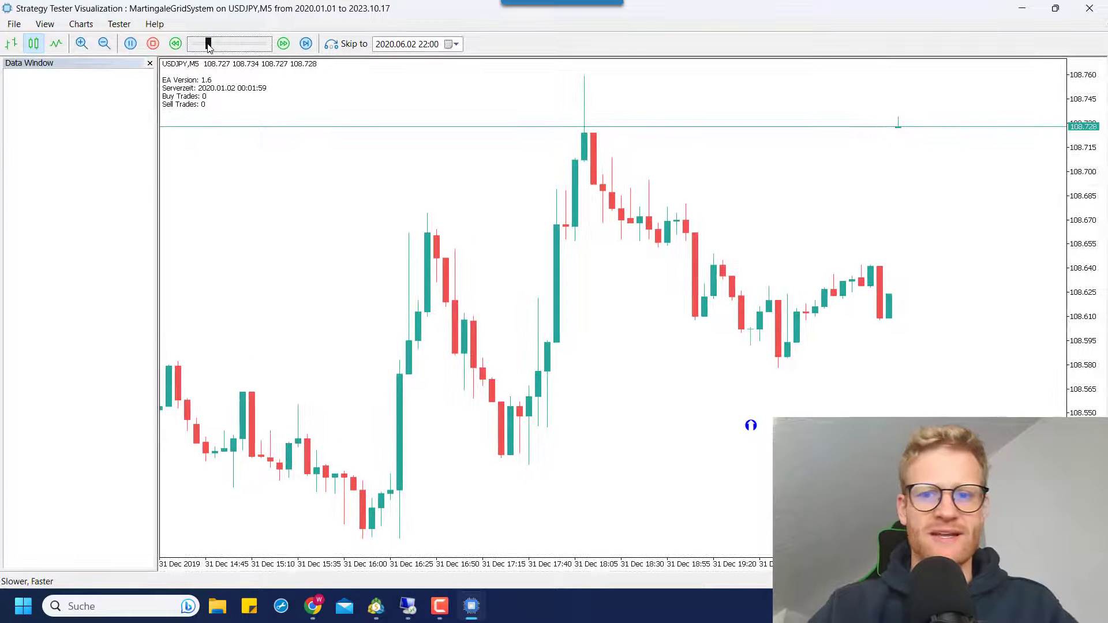
pyautogui.moveTo(212, 48)
pyautogui.mouseDown()
pyautogui.moveTo(230, 46)
pyautogui.moveTo(214, 44)
pyautogui.mouseUp()
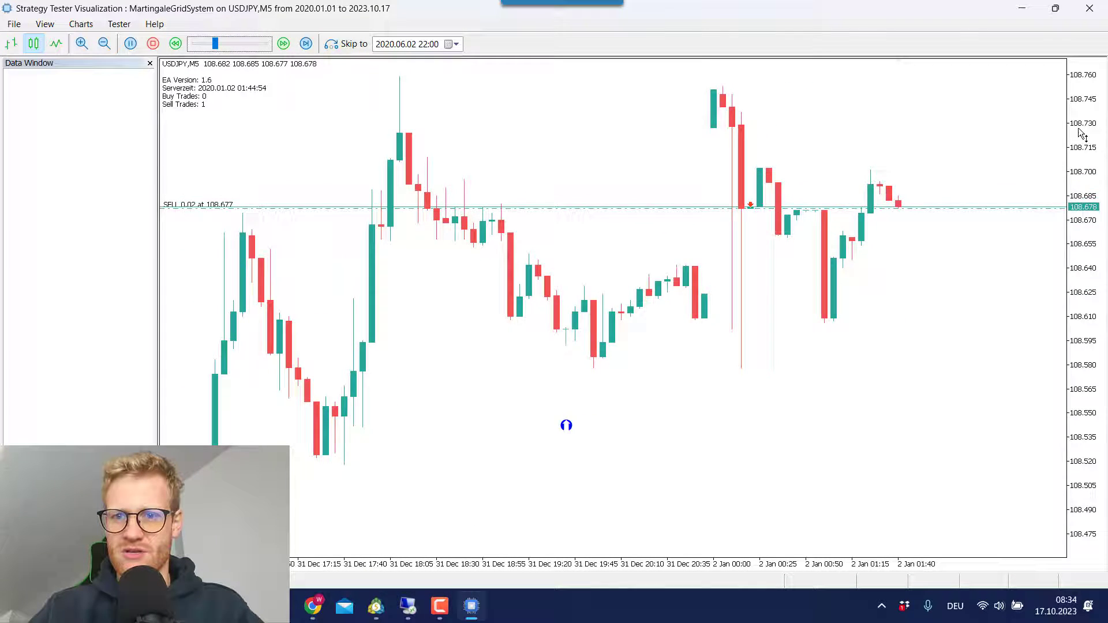
# Compress the price scale, toggle the crosshair and slow playback as the SELL 0.02 trade opens at 108.677
pyautogui.moveTo(1083, 208); pyautogui.dragTo(1083, 231)
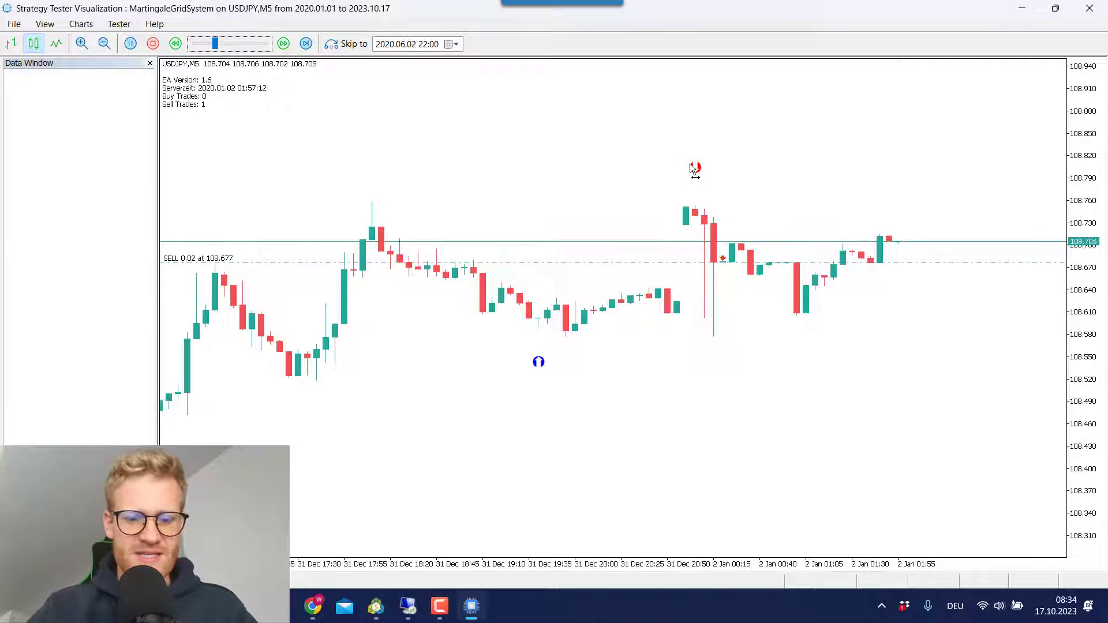
pyautogui.middleClick(702, 168)
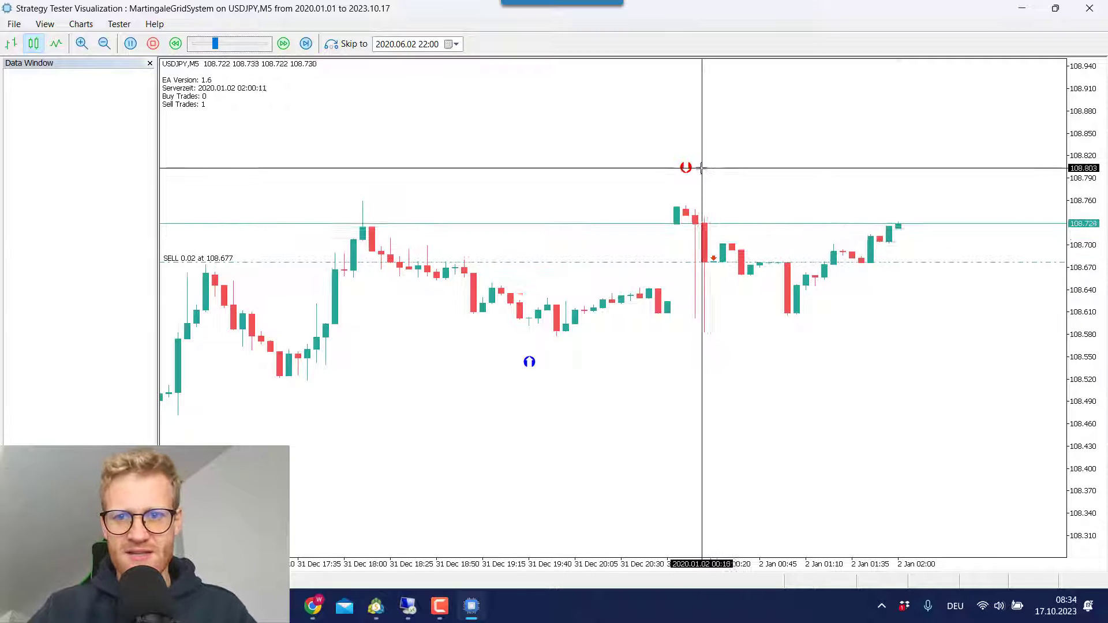
pyautogui.middleClick(671, 167)
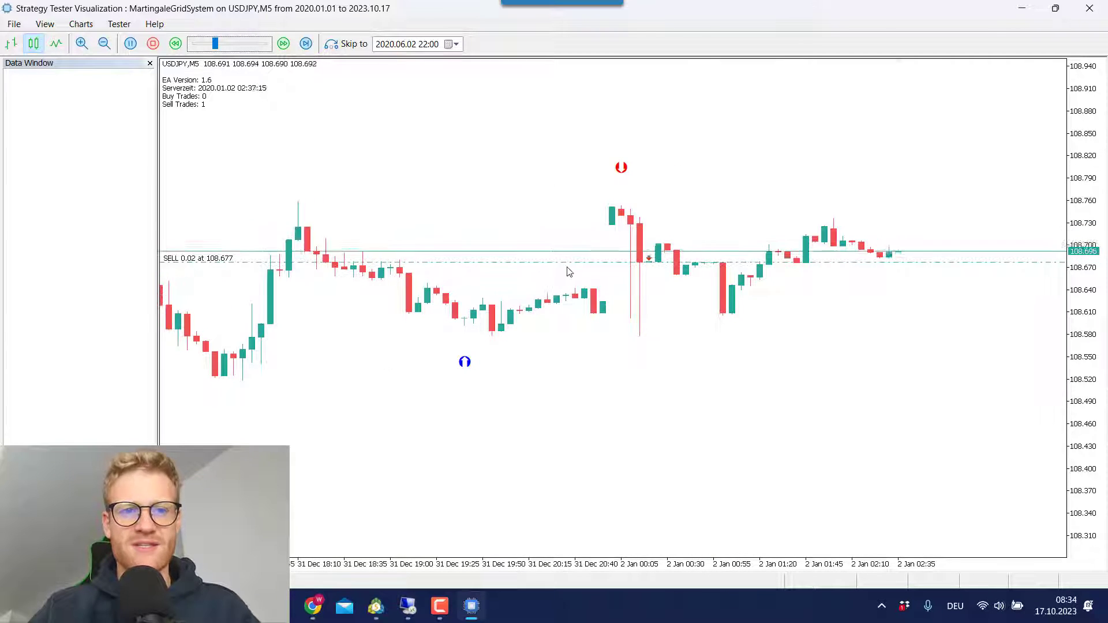
pyautogui.moveTo(215, 44); pyautogui.dragTo(201, 46)
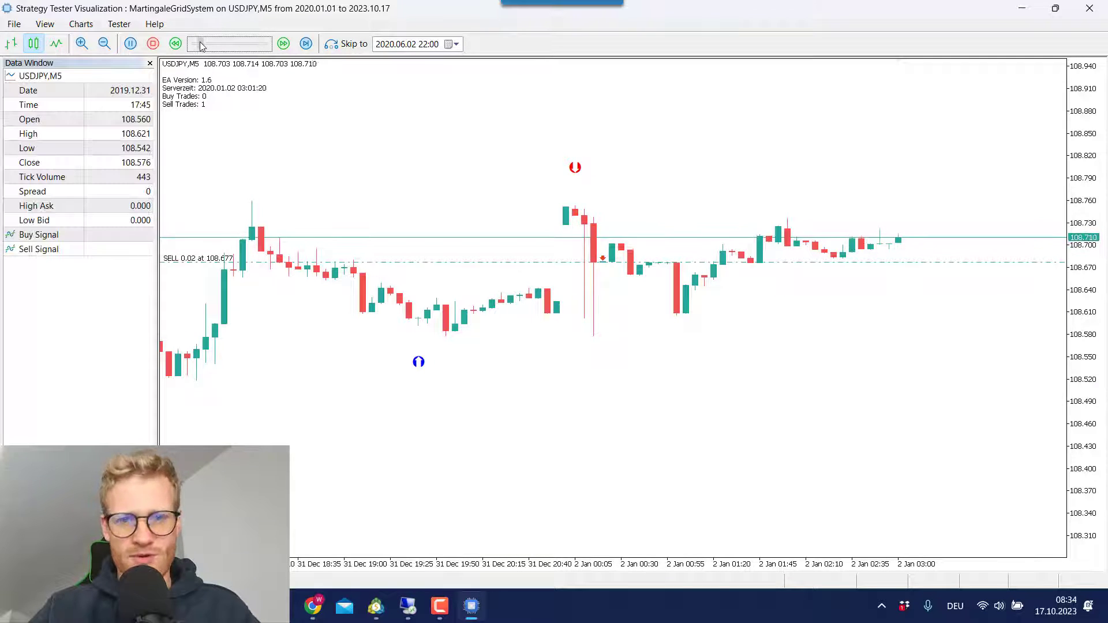
pyautogui.middleClick(589, 153)
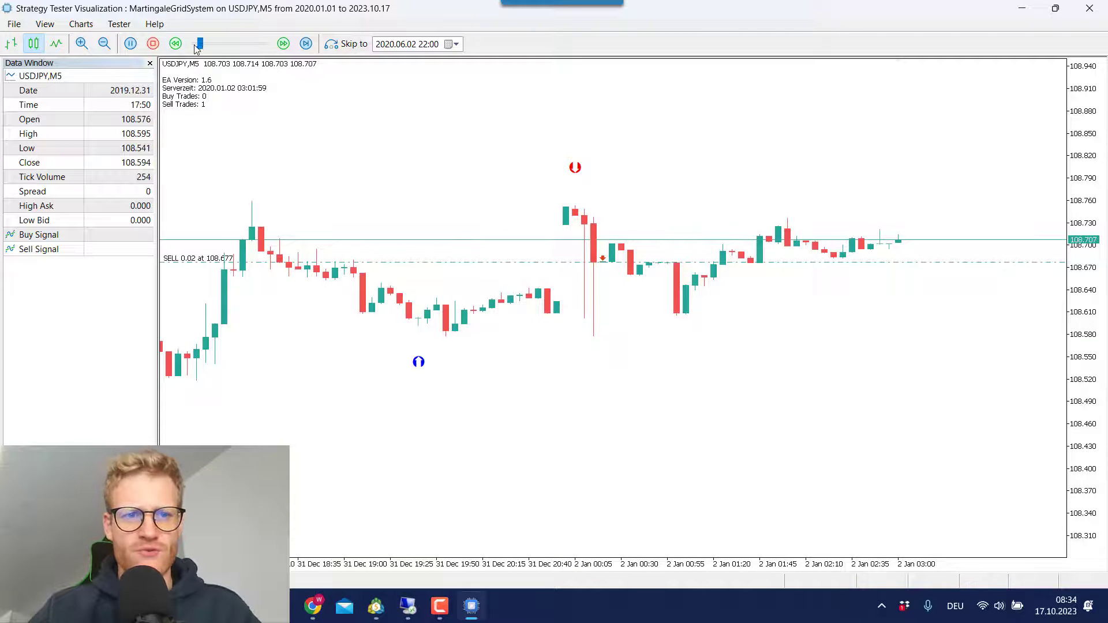
# Speed the test up and compress both chart axes to fit the whole price drop
pyautogui.moveTo(201, 46); pyautogui.dragTo(266, 45)
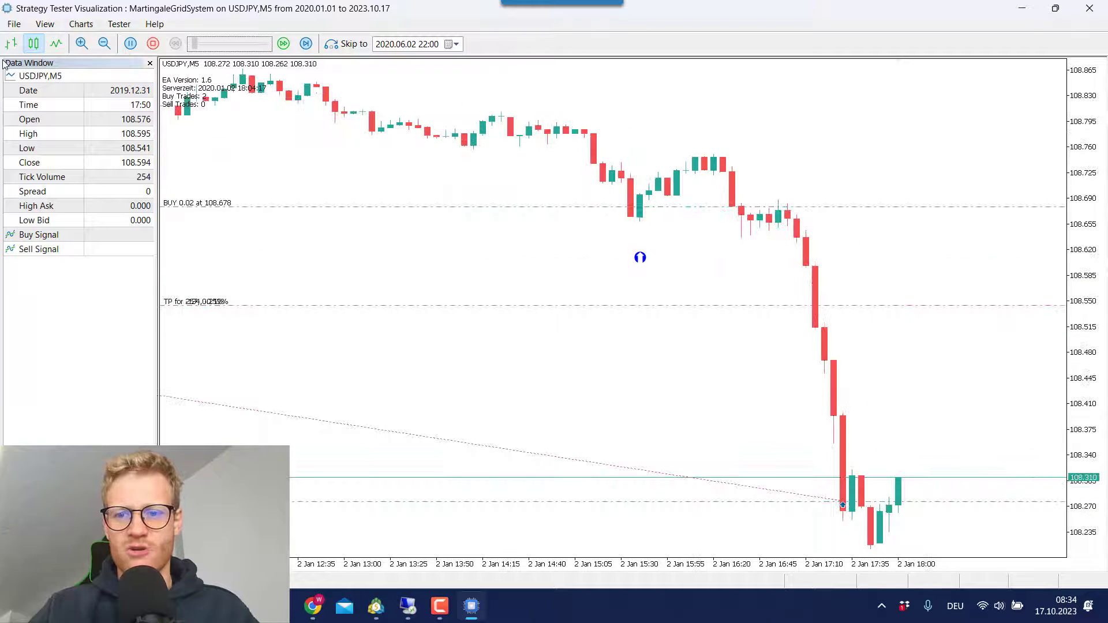
pyautogui.moveTo(456, 569); pyautogui.dragTo(439, 569)
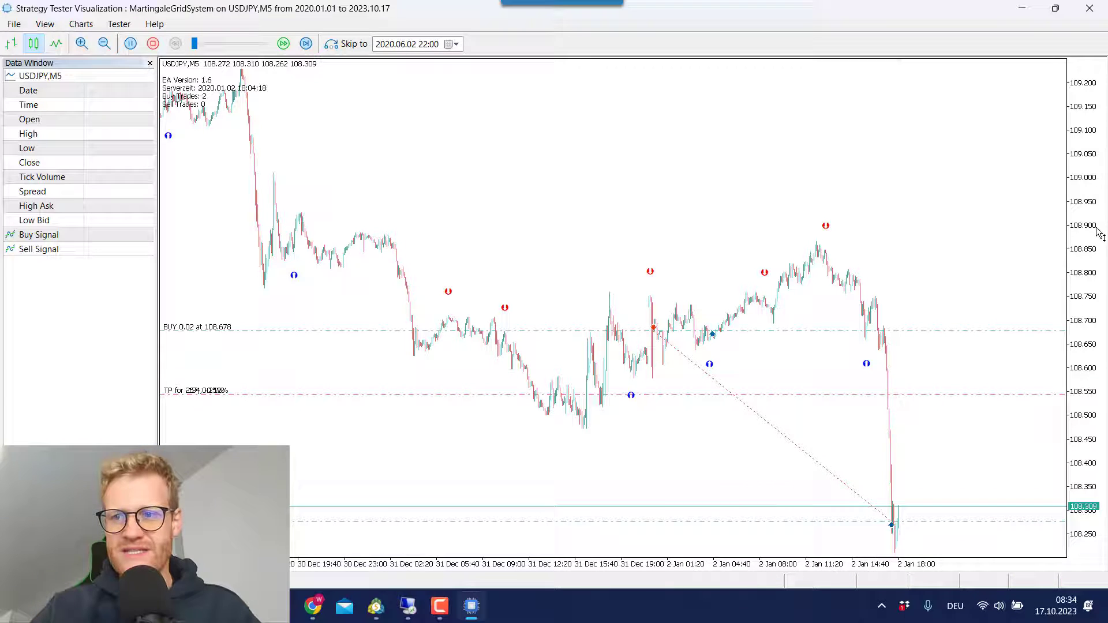
pyautogui.moveTo(1098, 233); pyautogui.dragTo(1096, 334)
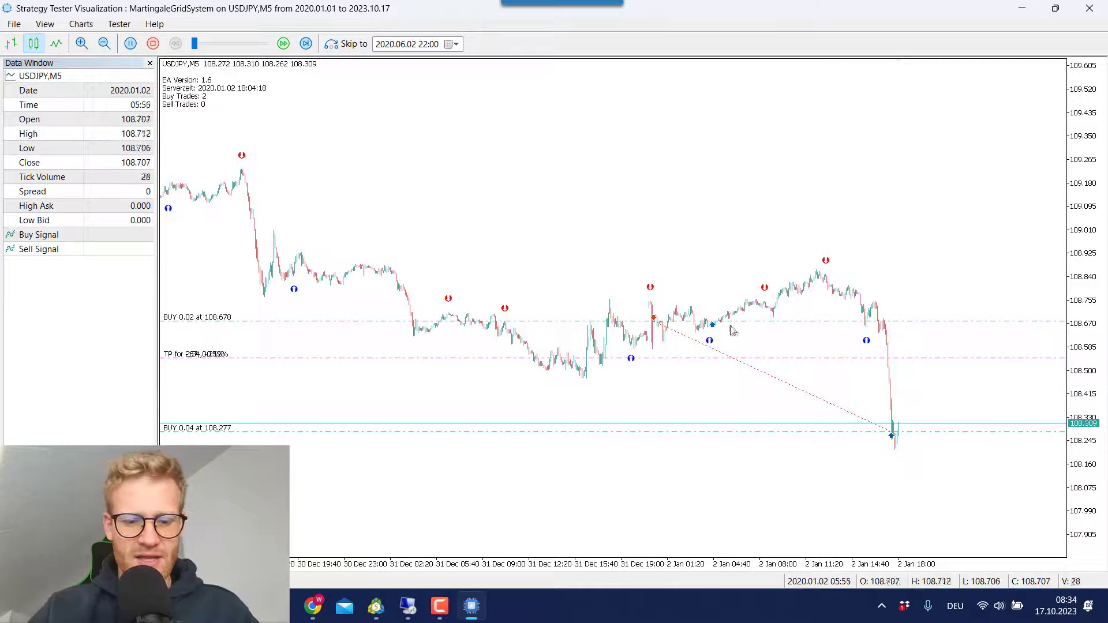
# Measure the 41-bar, 400-point drop from the first USDJPY buy to the second with the crosshair ruler
pyautogui.middleClick(714, 324)
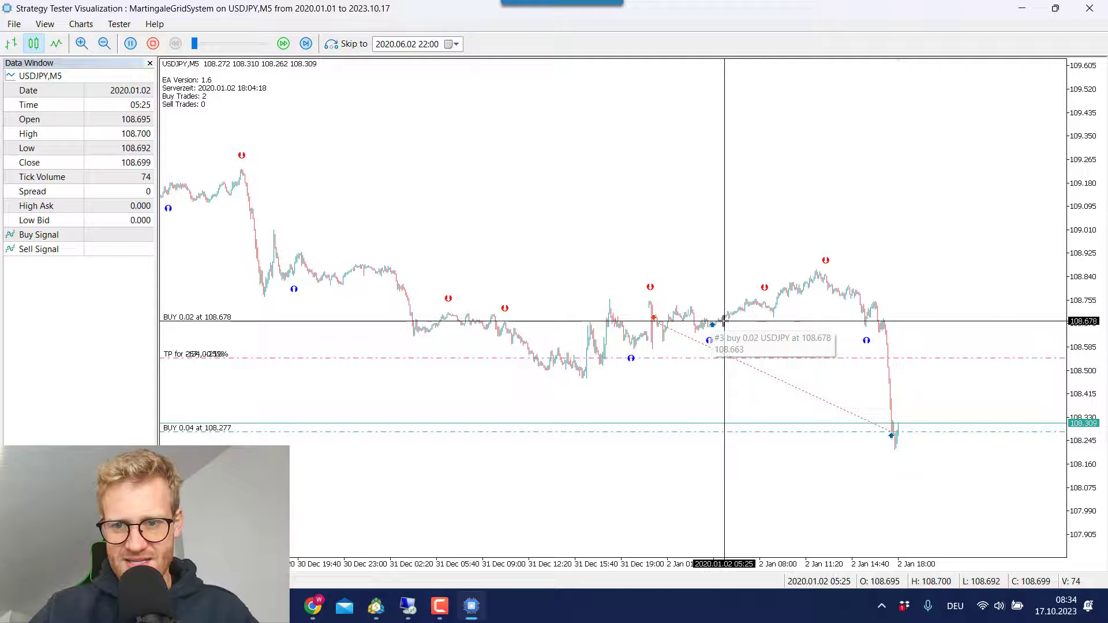
pyautogui.moveTo(721, 320); pyautogui.dragTo(850, 209)
pyautogui.middleClick(820, 322)
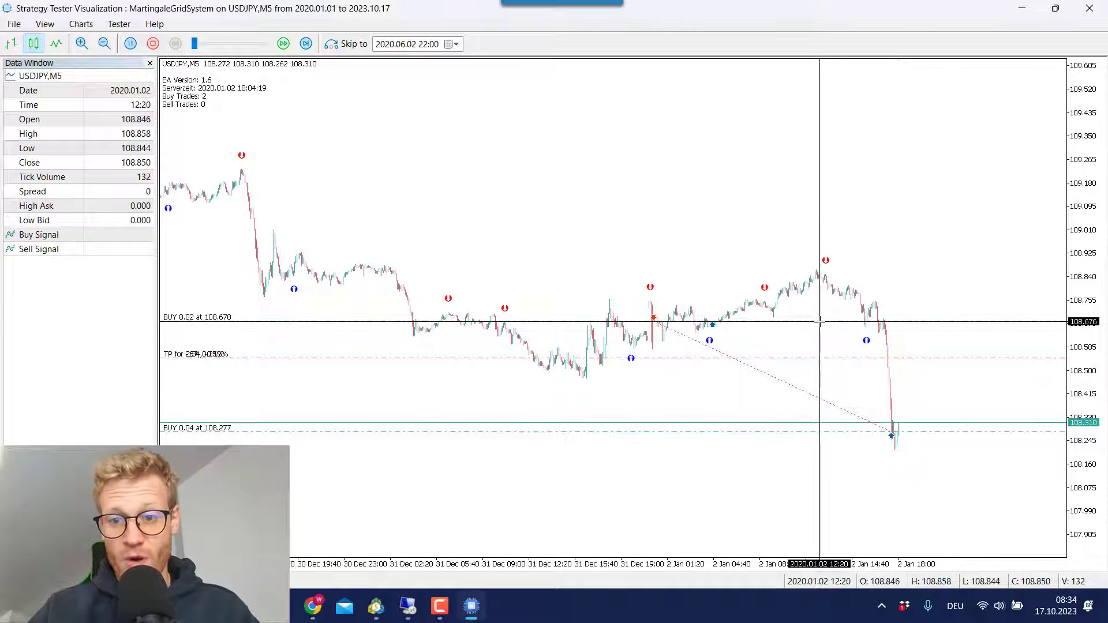
pyautogui.moveTo(820, 321); pyautogui.dragTo(867, 431)
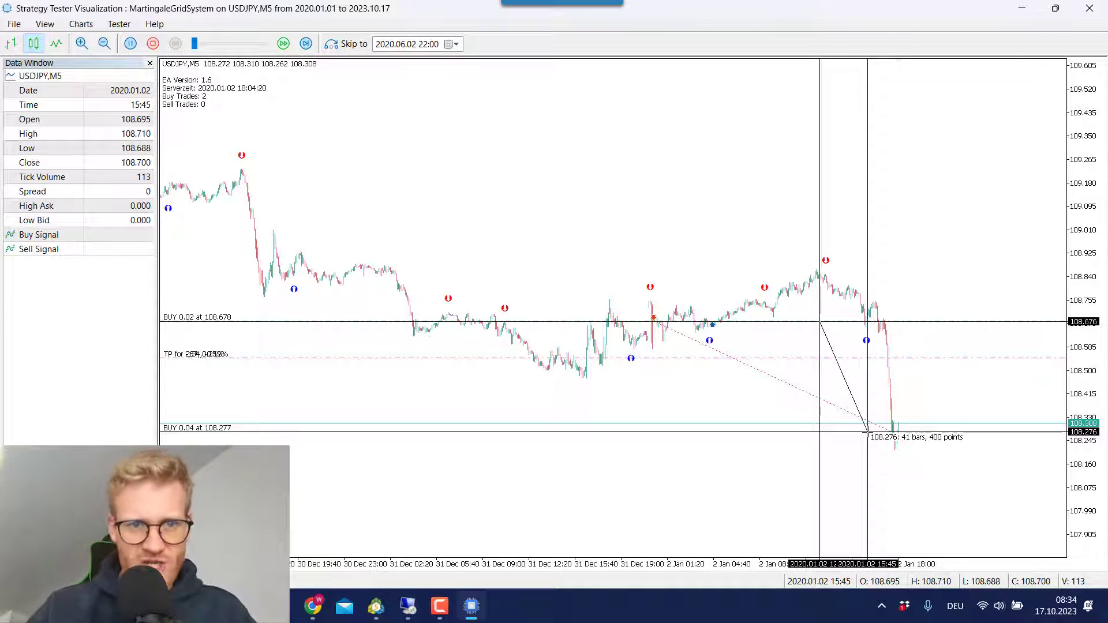
pyautogui.moveTo(868, 432); pyautogui.dragTo(867, 431)
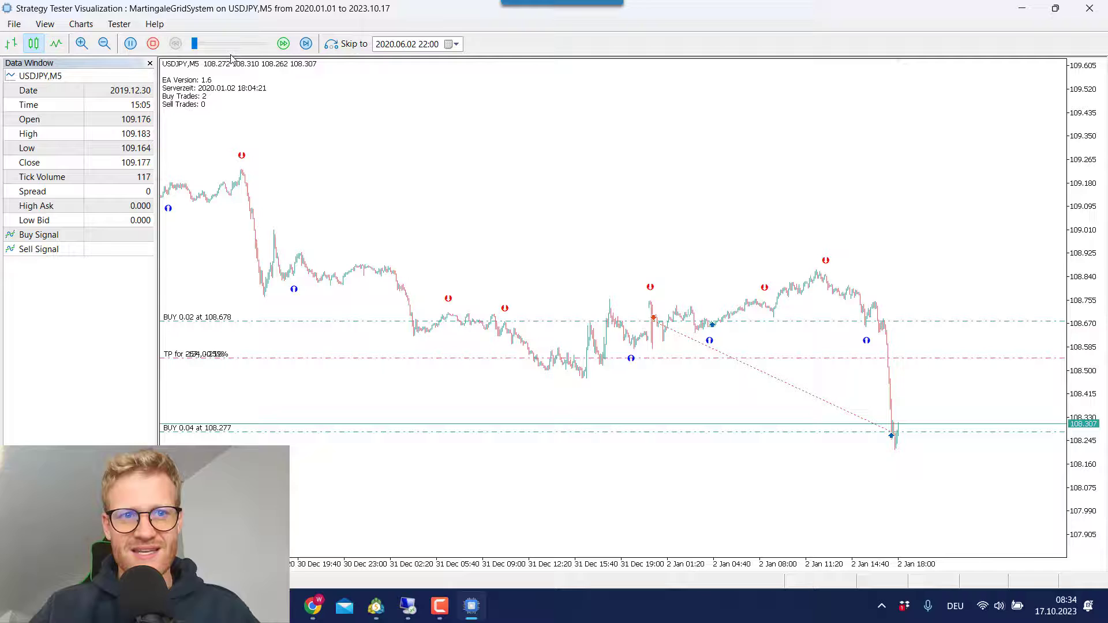
# Run the test at maximum speed and bring the main terminal with its balance graph forward
pyautogui.middleClick(450, 470)
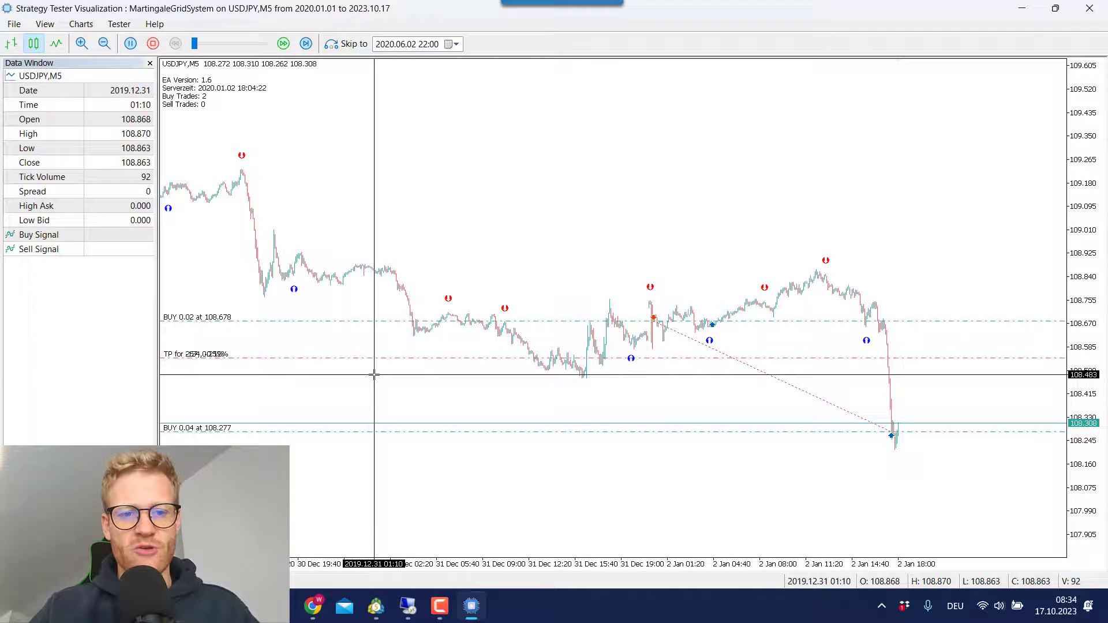
pyautogui.moveTo(194, 45); pyautogui.dragTo(265, 44)
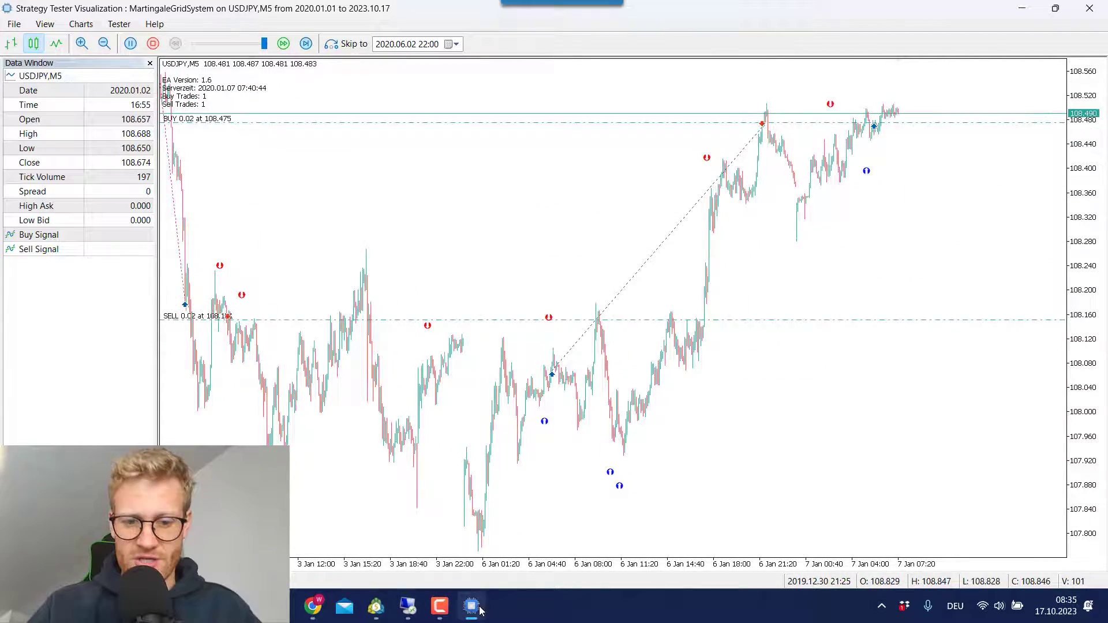
pyautogui.click(376, 618)
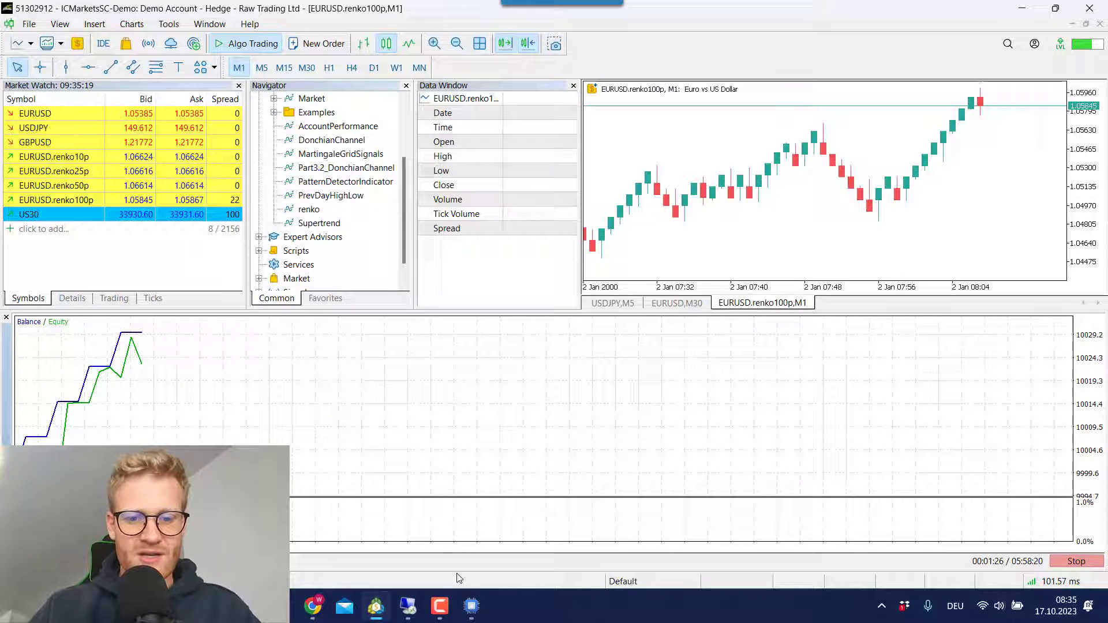
# Minimize the test visualization and watch the balance/equity graph climb past 10,397 until mid-March 2020
pyautogui.click(469, 606)
pyautogui.click(469, 606)
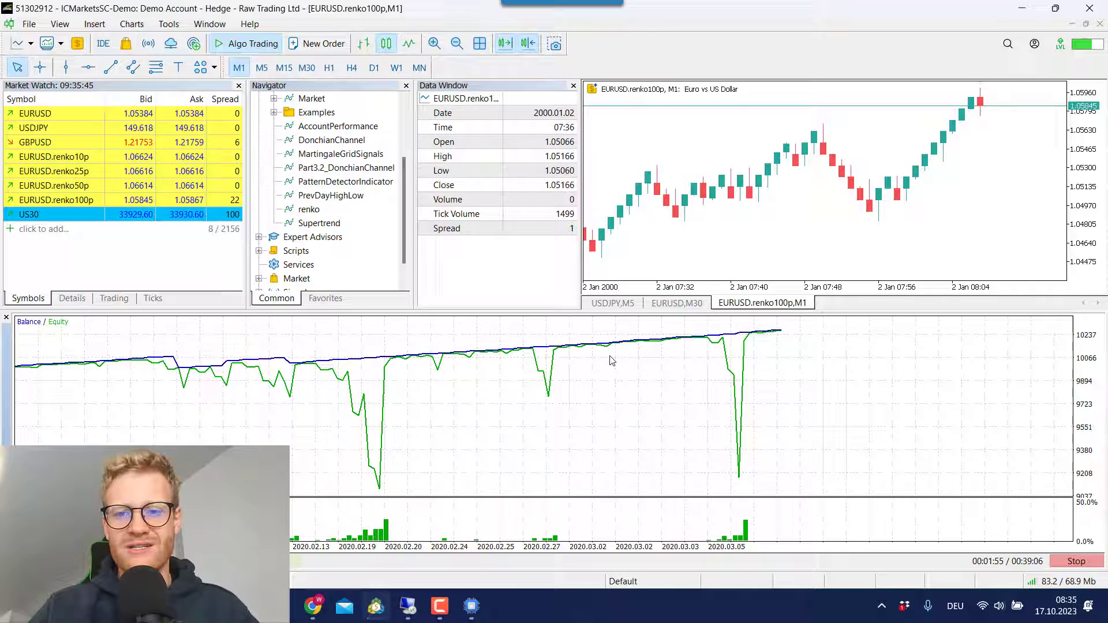
pyautogui.moveTo(727, 337)
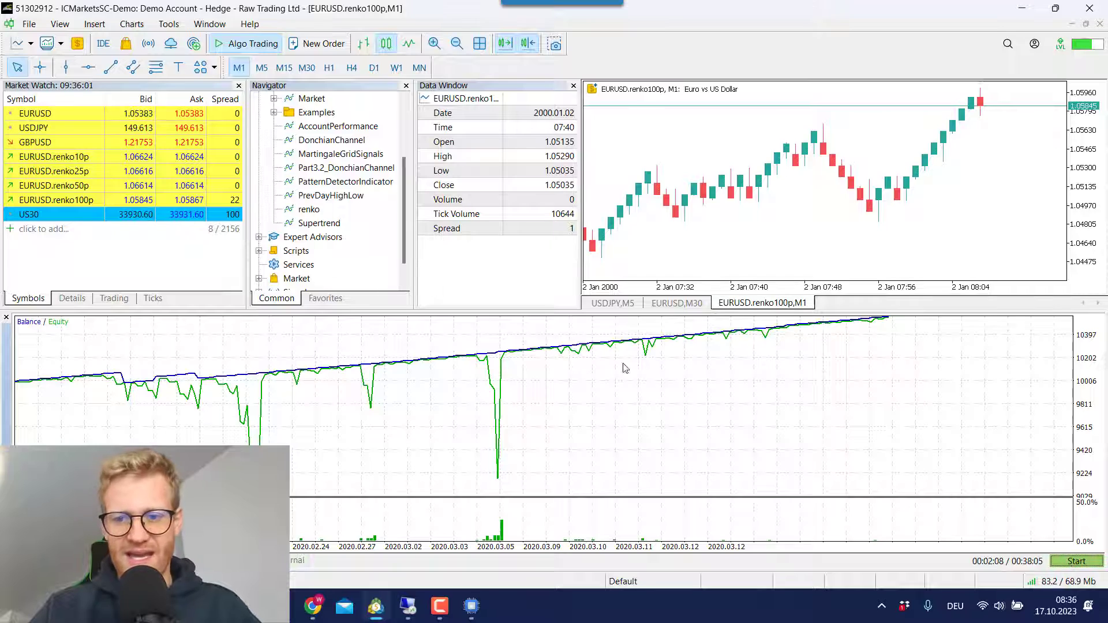
# In the MetaTrader 4 terminal, open and close the MartingaleGridSystem settings and activate the USDJPY chart
pyautogui.click(407, 606)
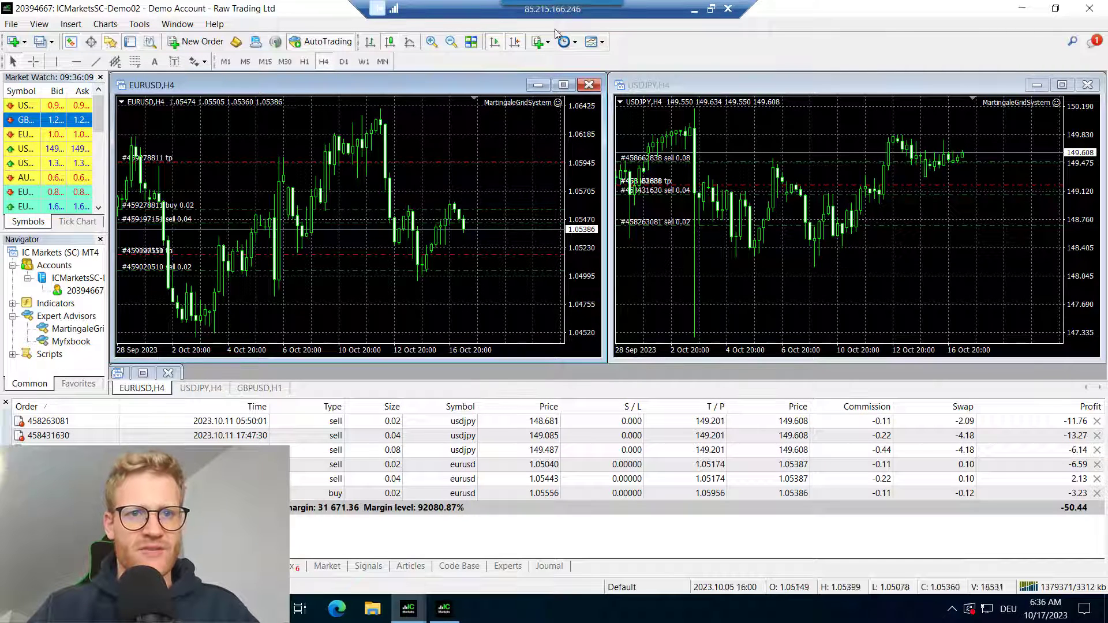
pyautogui.click(558, 104)
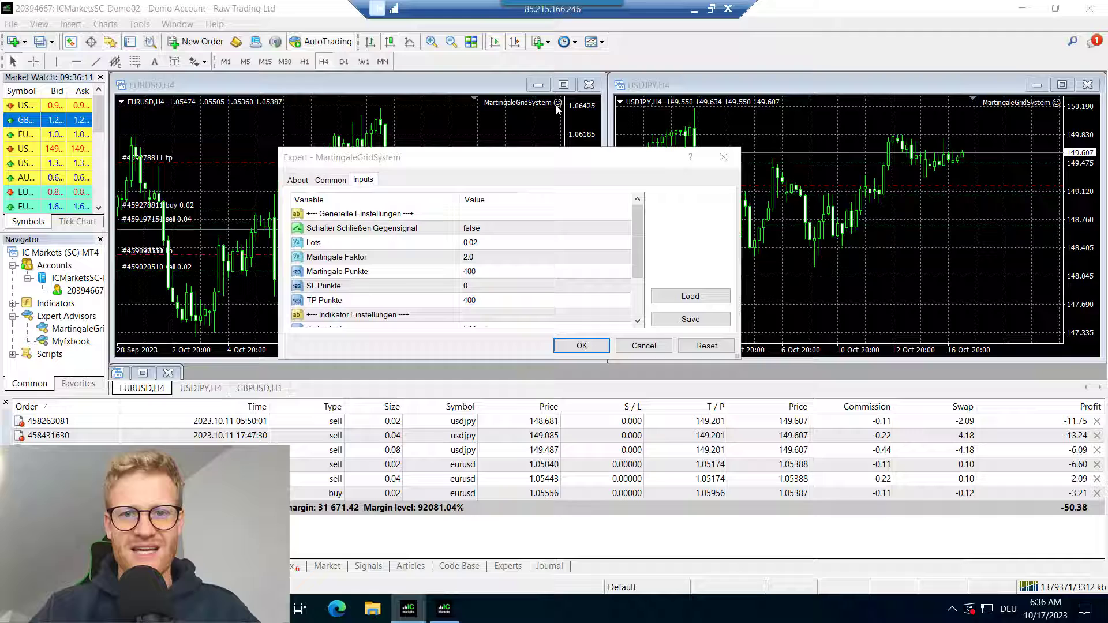
pyautogui.click(722, 156)
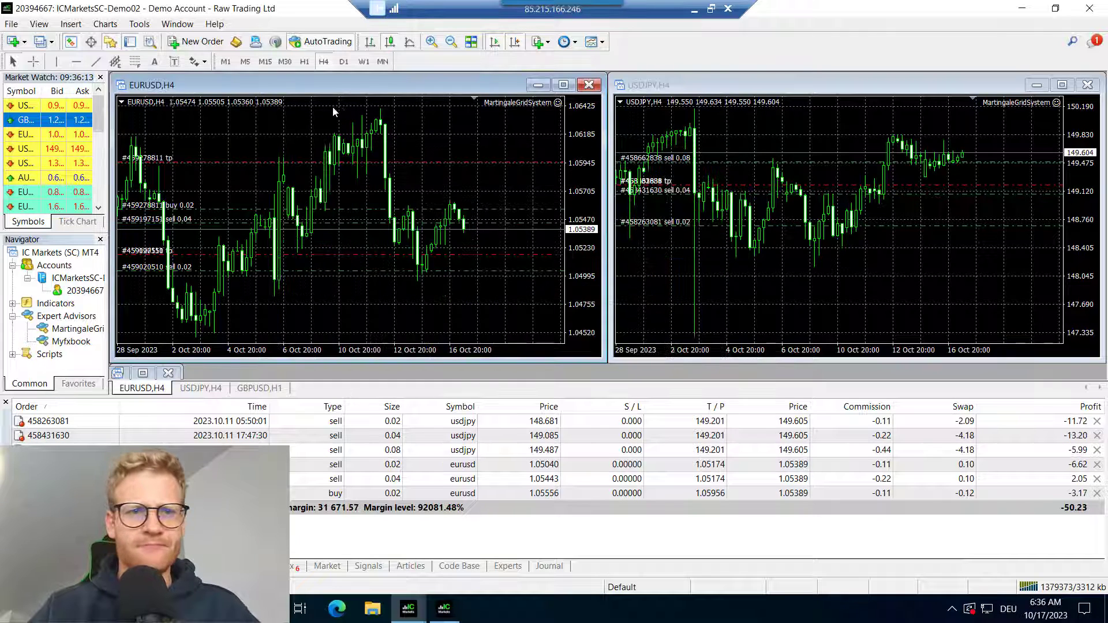
pyautogui.click(748, 133)
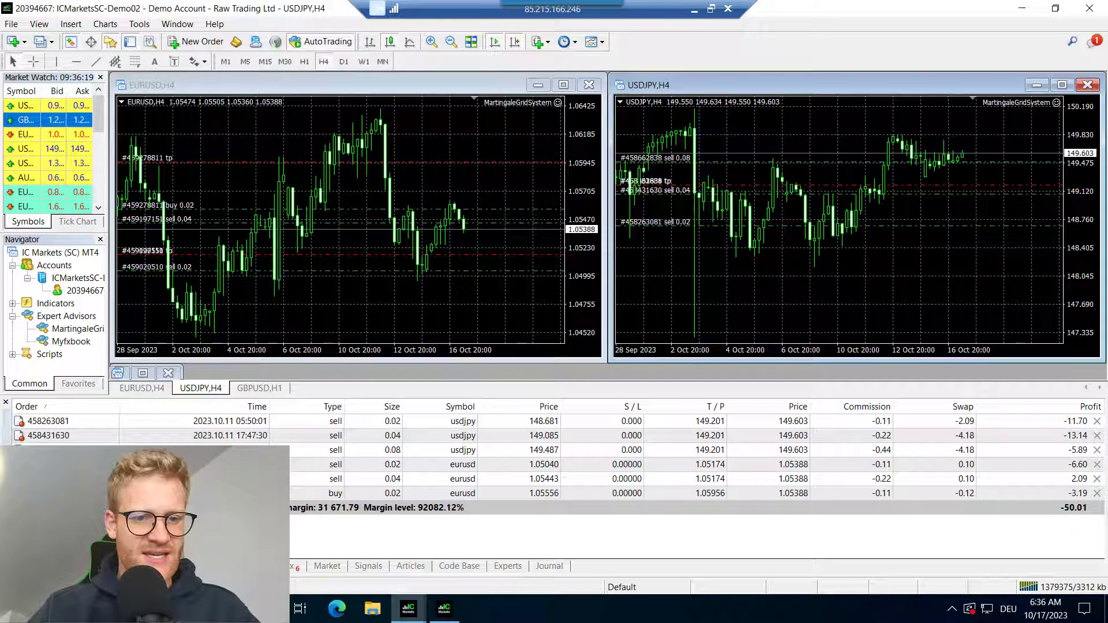
# Page through Account History from the initial deposit to the 2023.10 trades totalling 31,054.20
pyautogui.click(173, 566)
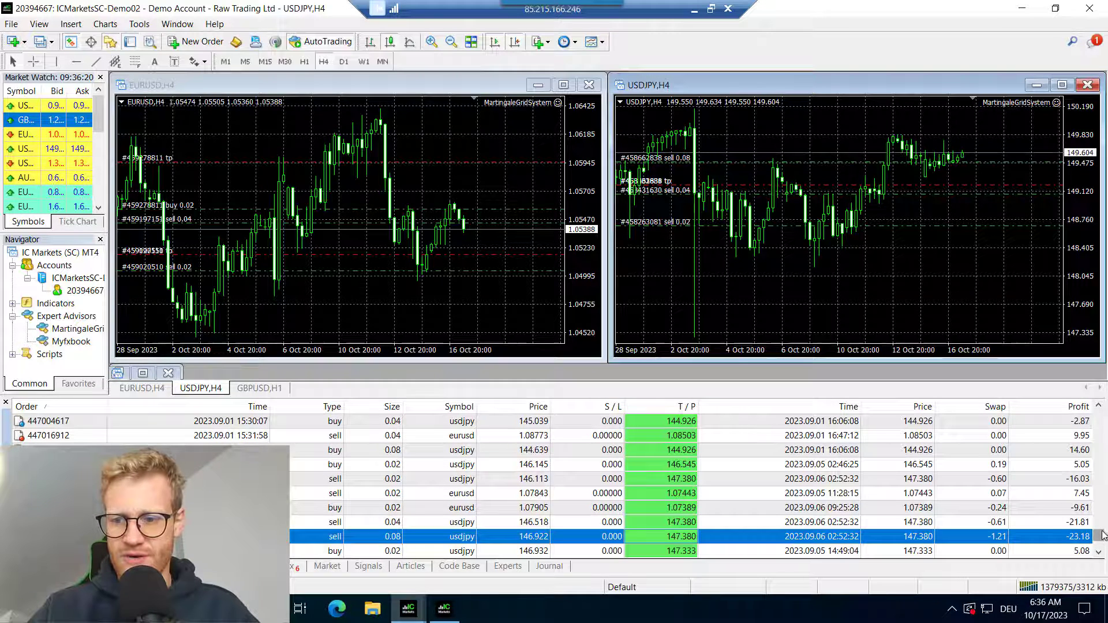
pyautogui.moveTo(1103, 536); pyautogui.dragTo(1099, 417)
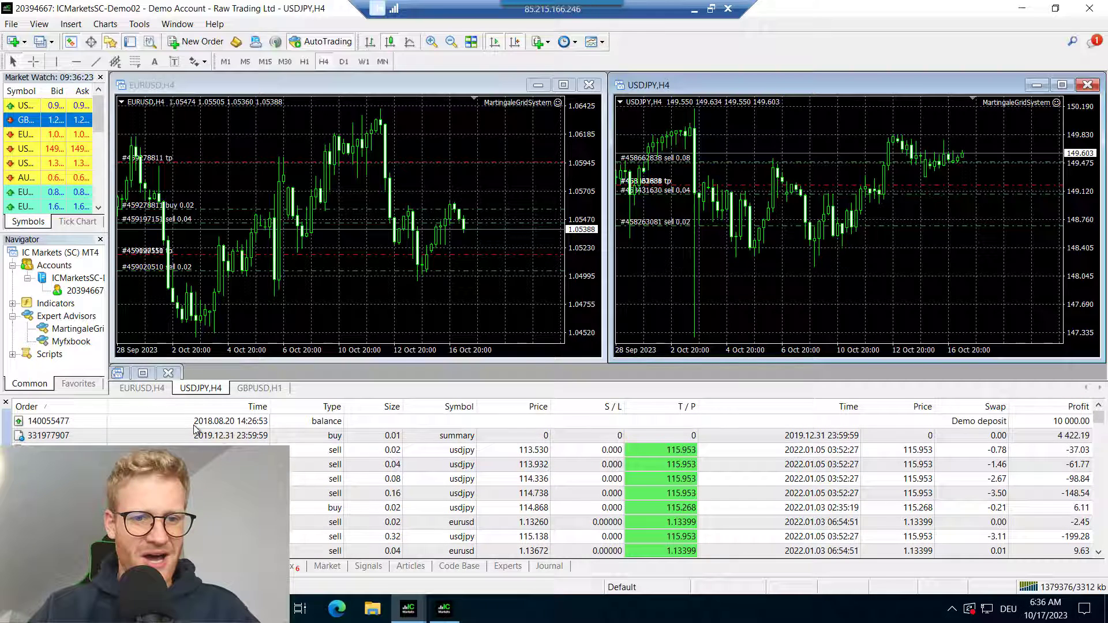
pyautogui.click(215, 425)
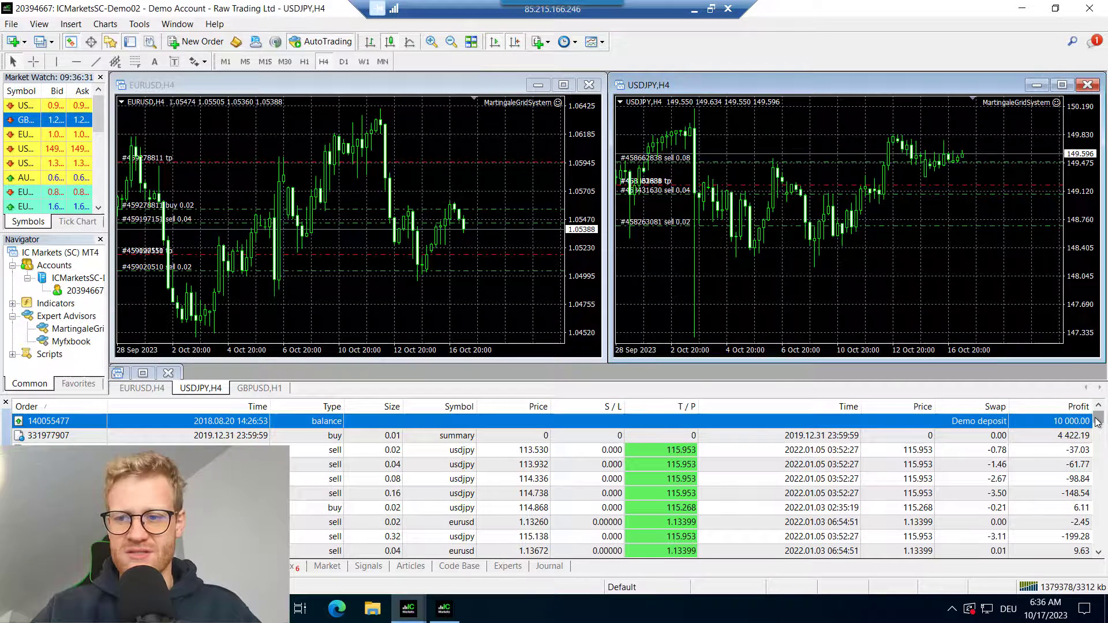
pyautogui.click(1097, 524)
pyautogui.click(1095, 524)
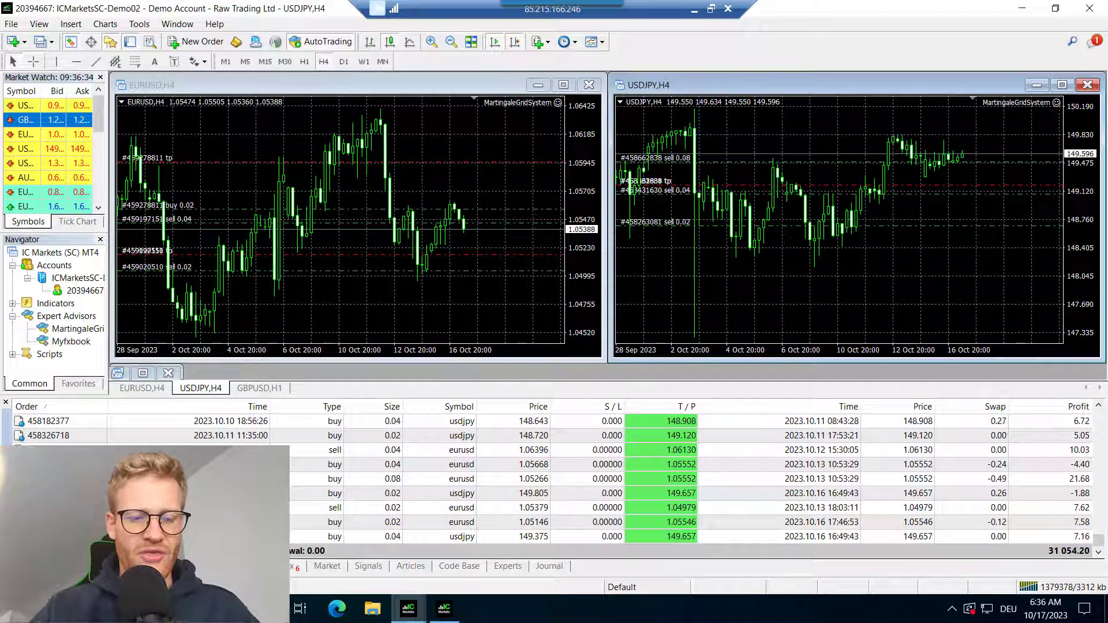
# Check the currency Exposure, return to Trade, and minimize the remote desktop session
pyautogui.click(64, 565)
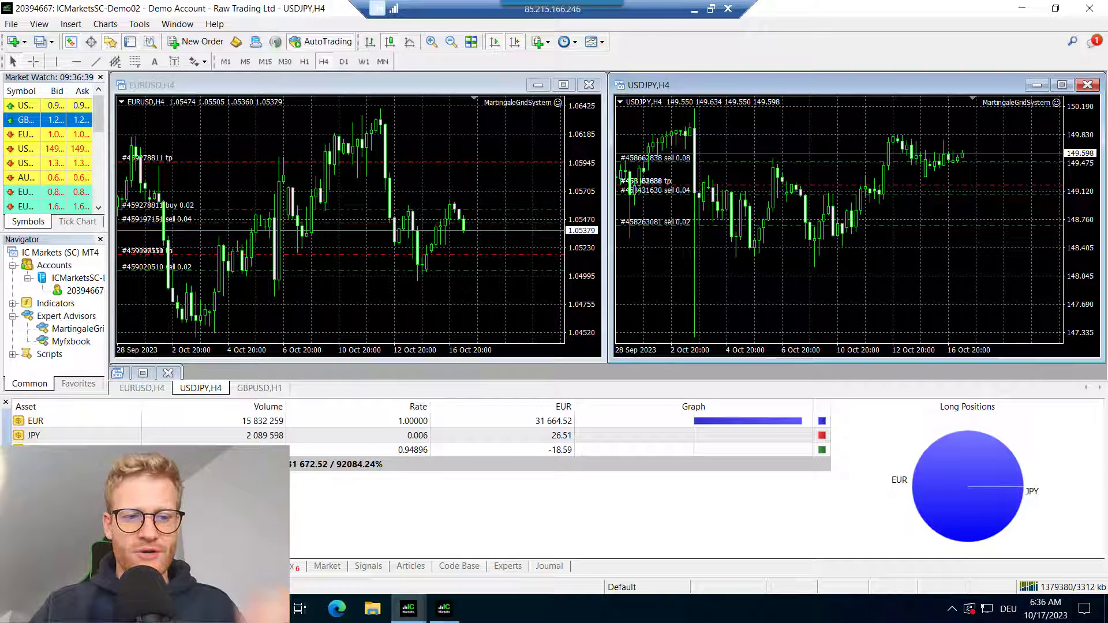
pyautogui.click(23, 565)
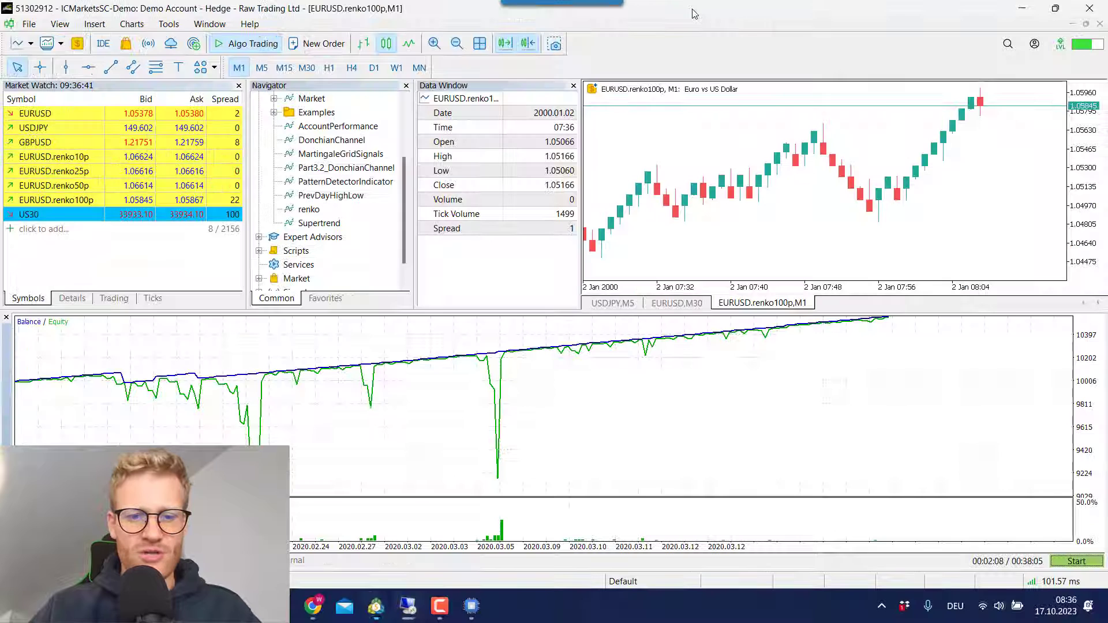
pyautogui.click(695, 10)
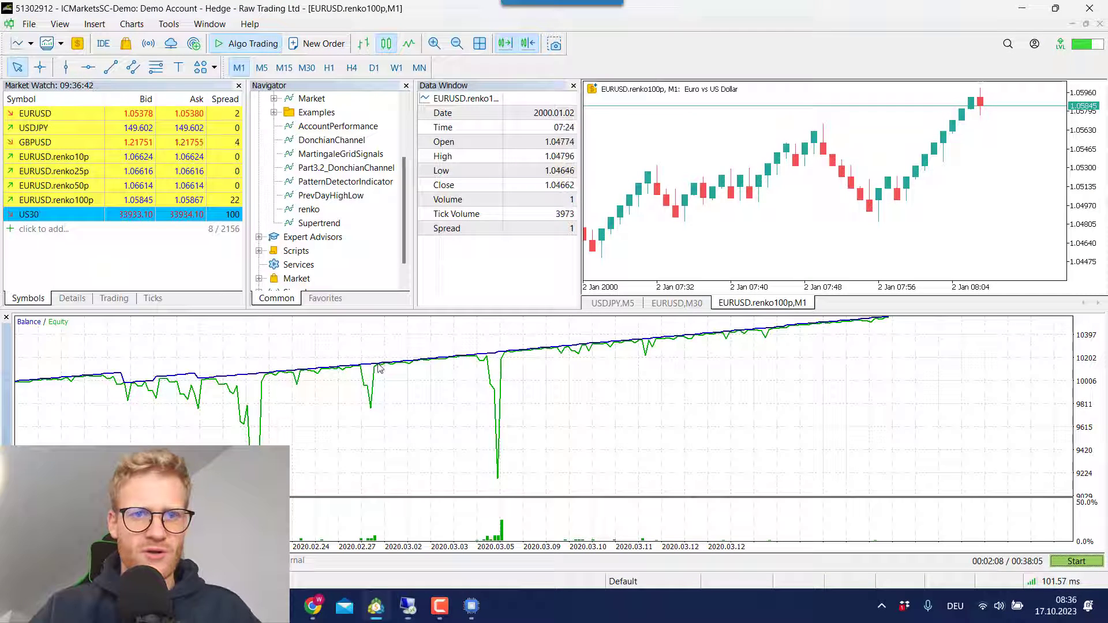
# Open the BM Trading Martingale Grid System signal from My Signals' full list
pyautogui.click(312, 616)
pyautogui.click(82, 8)
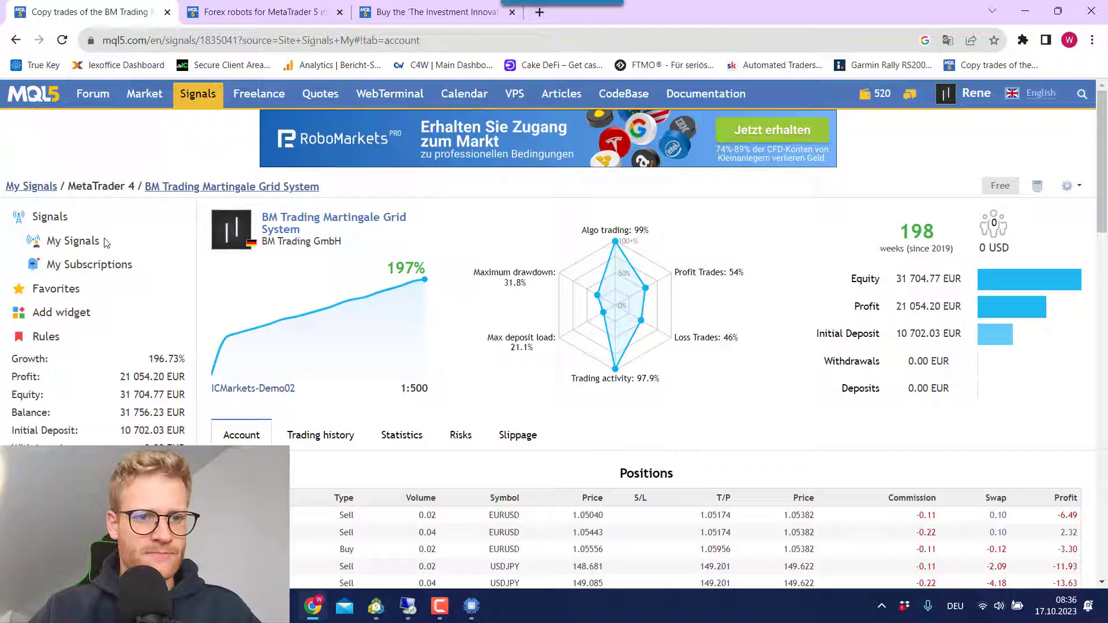
pyautogui.click(46, 186)
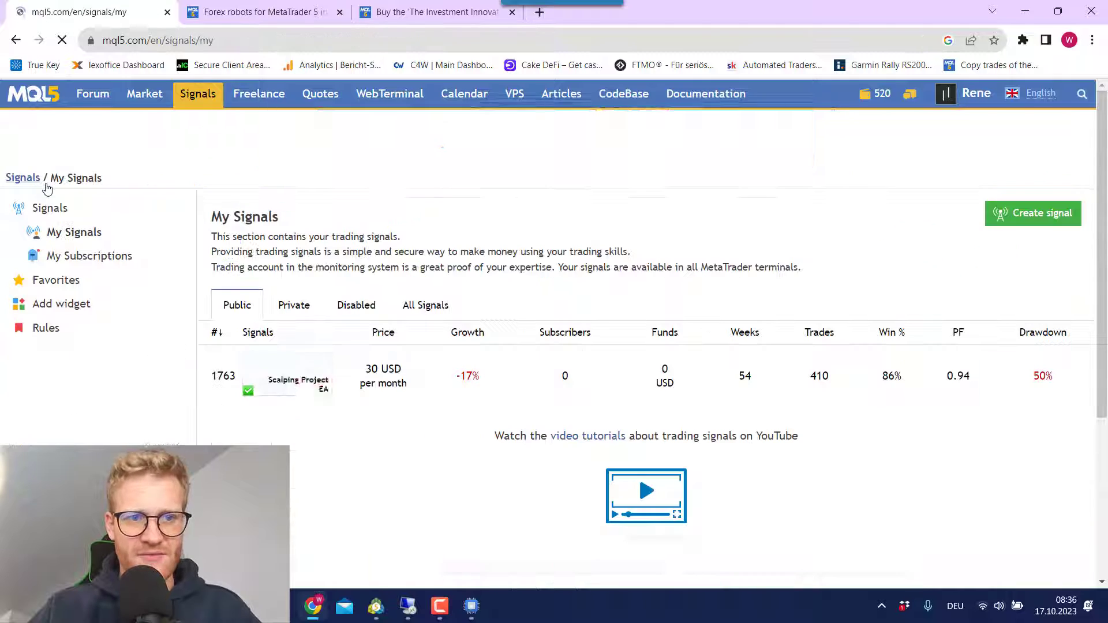
pyautogui.click(424, 303)
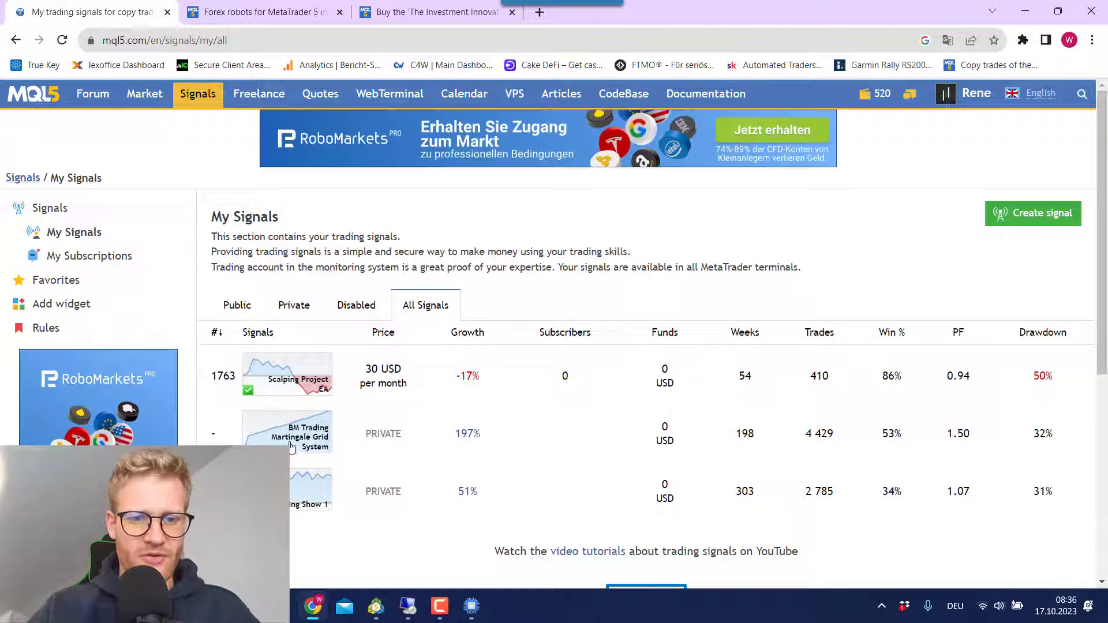
pyautogui.click(292, 445)
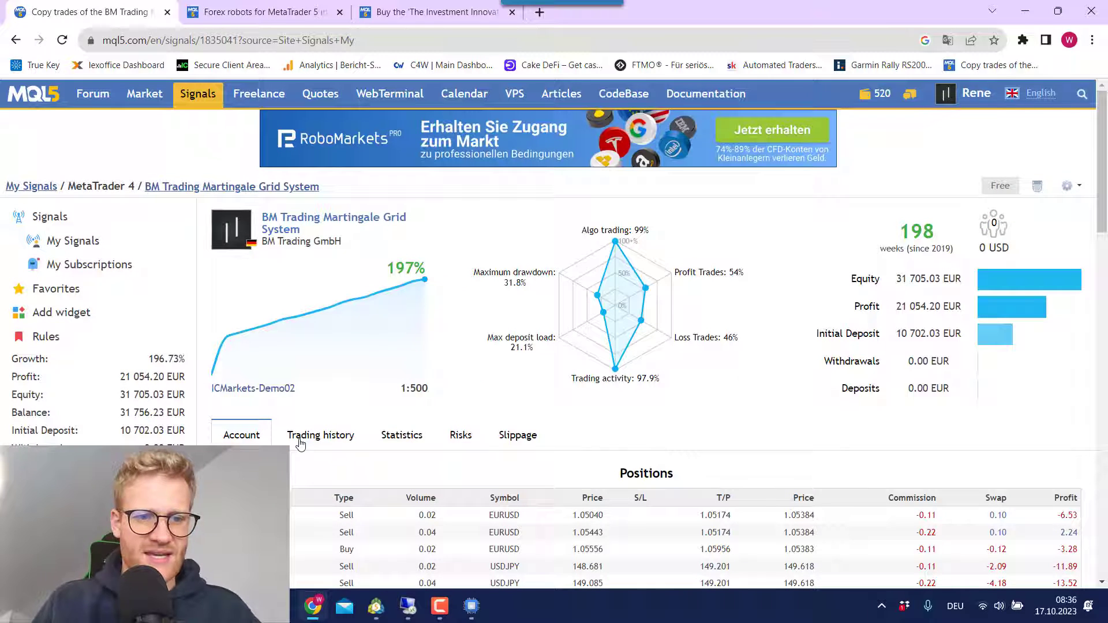
# Highlight the signal's 21 054.20 profit, 197% growth and Algo trading 99% figures
pyautogui.scroll(-2, 534, 428)
pyautogui.scroll(2, 222, 365)
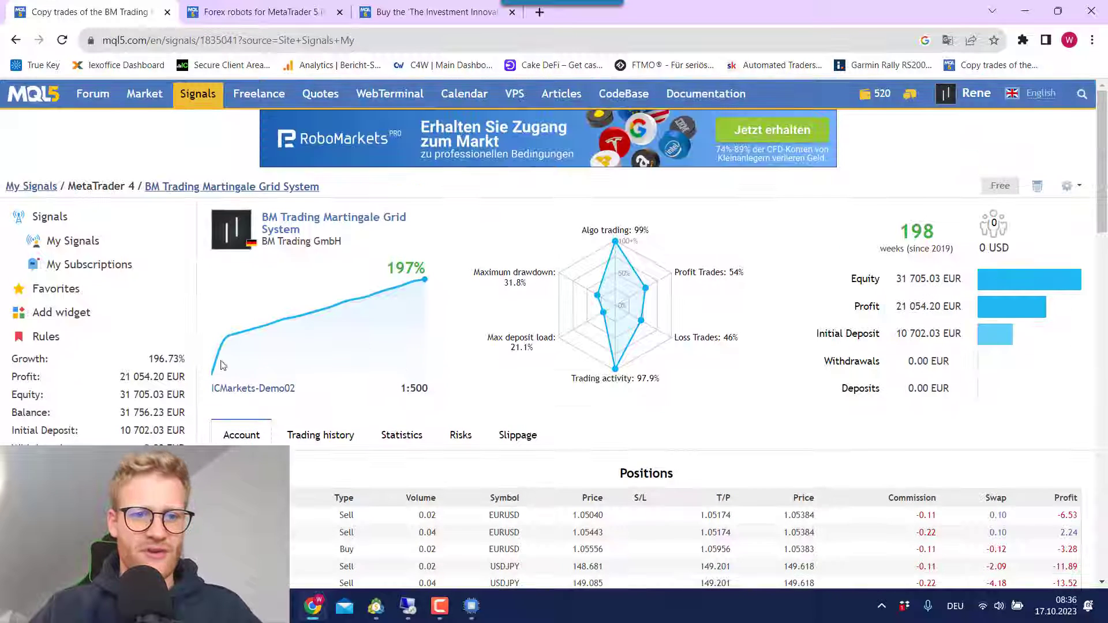
pyautogui.moveTo(119, 376); pyautogui.dragTo(162, 374)
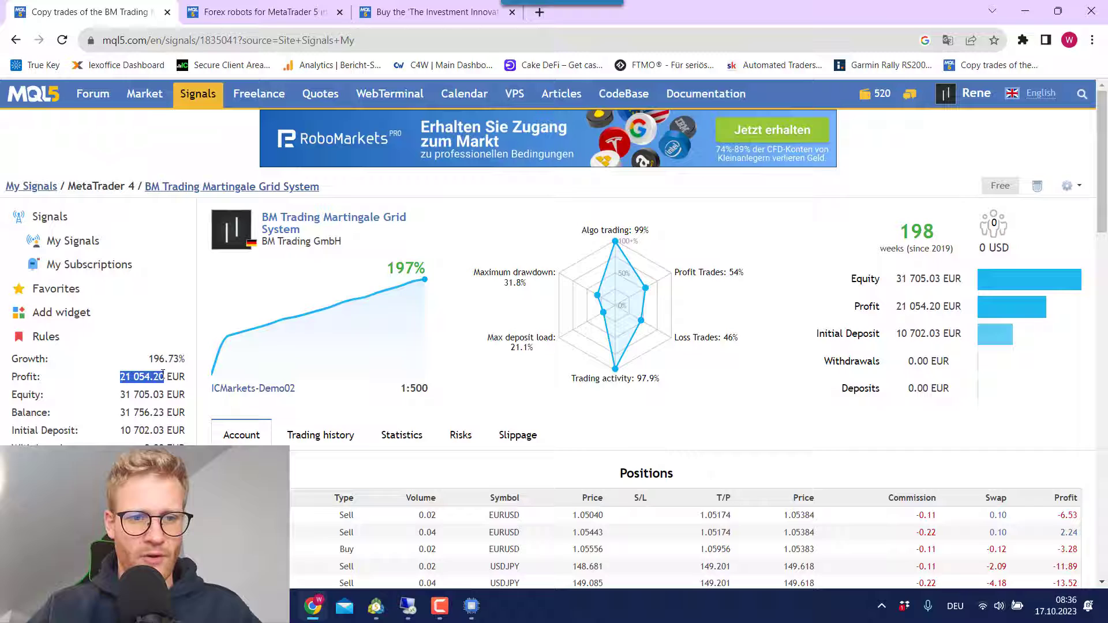
pyautogui.moveTo(380, 277); pyautogui.dragTo(428, 275)
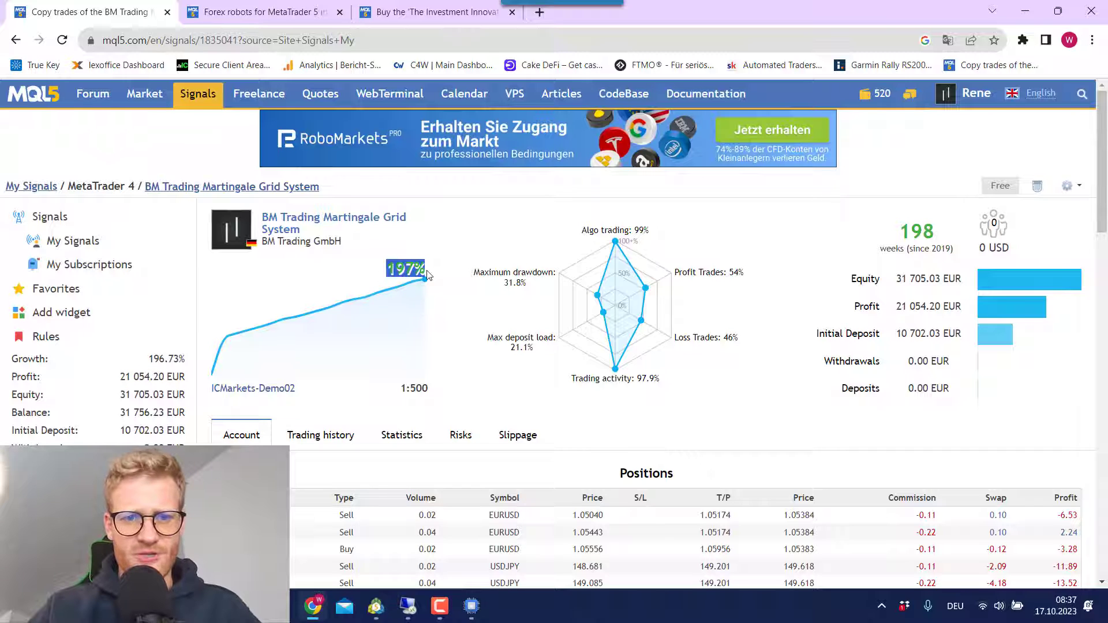
pyautogui.click(507, 281)
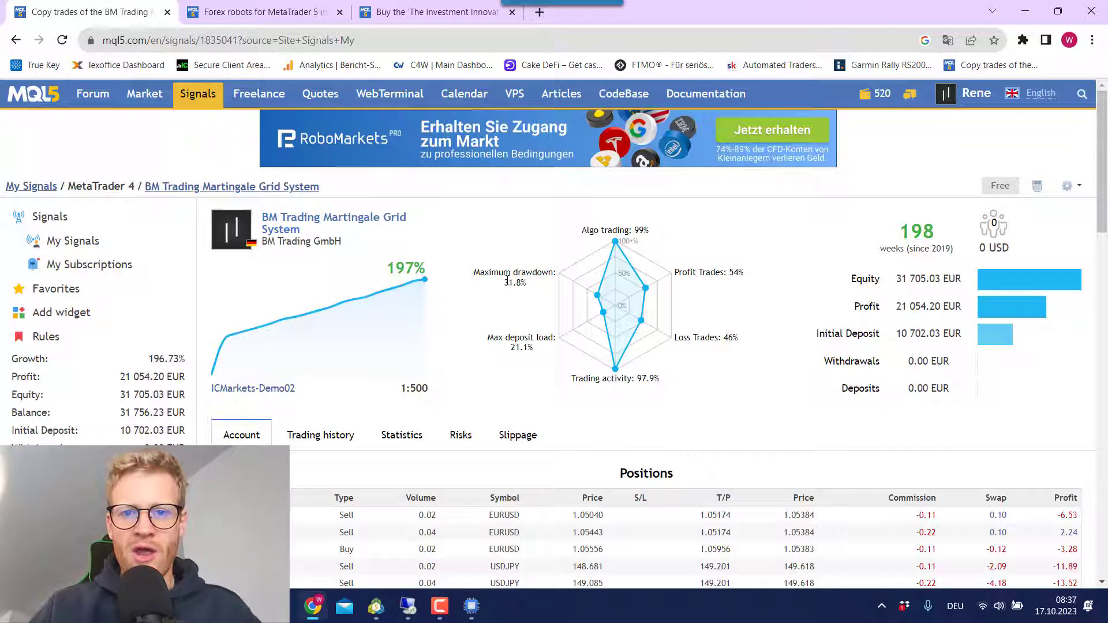
pyautogui.moveTo(584, 229); pyautogui.dragTo(647, 226)
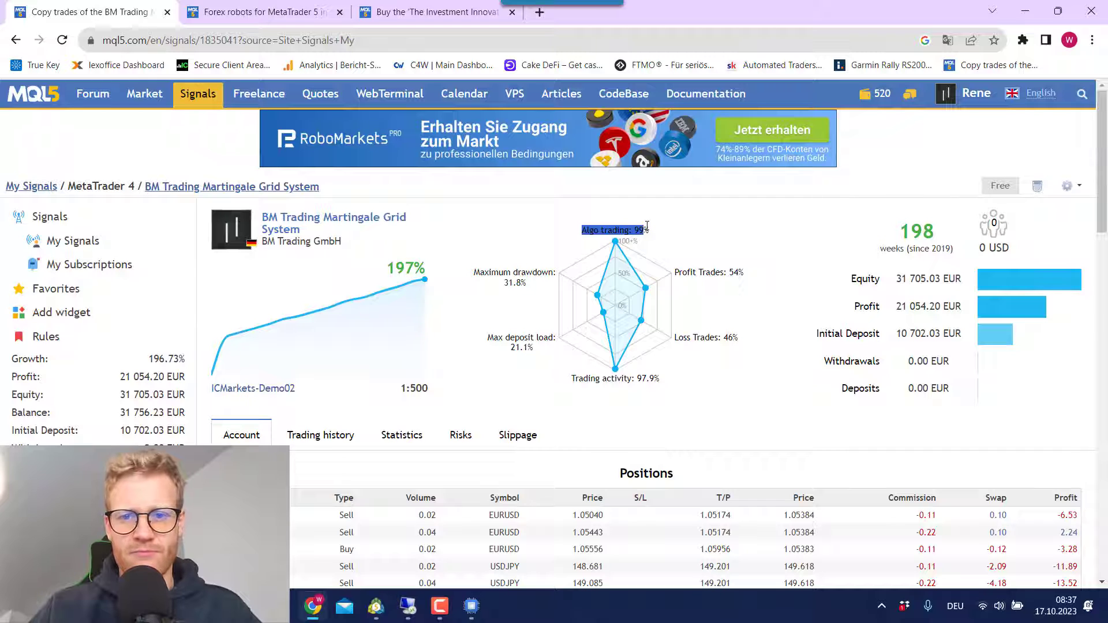
pyautogui.click(537, 243)
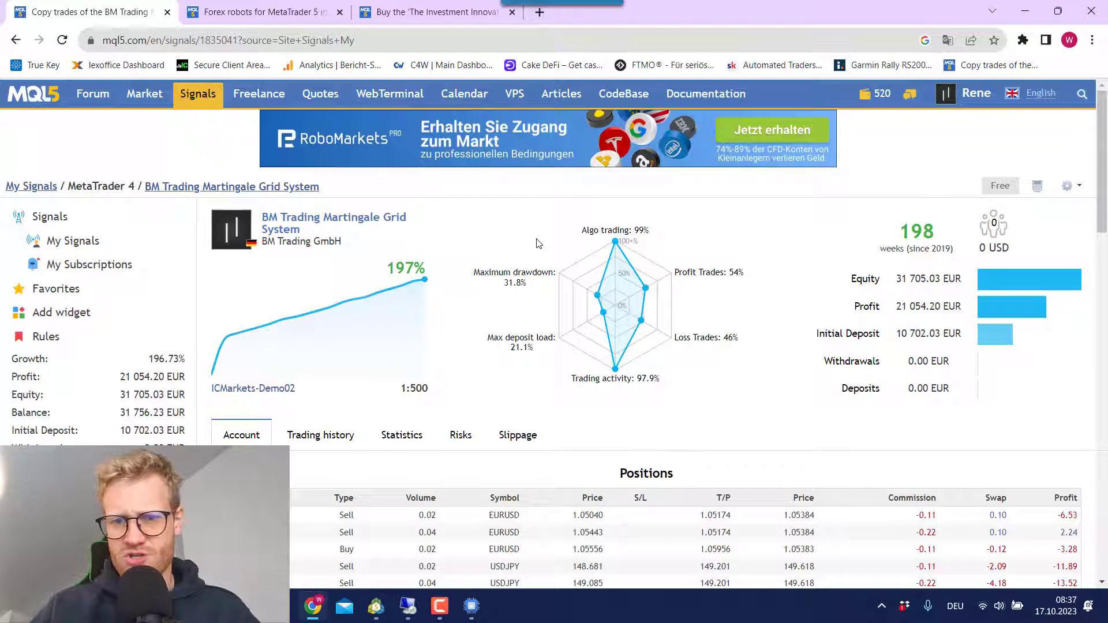
# Scroll down to the Equity chart climbing through 2023 to about 32,000 EUR
pyautogui.scroll(-14, 536, 243)
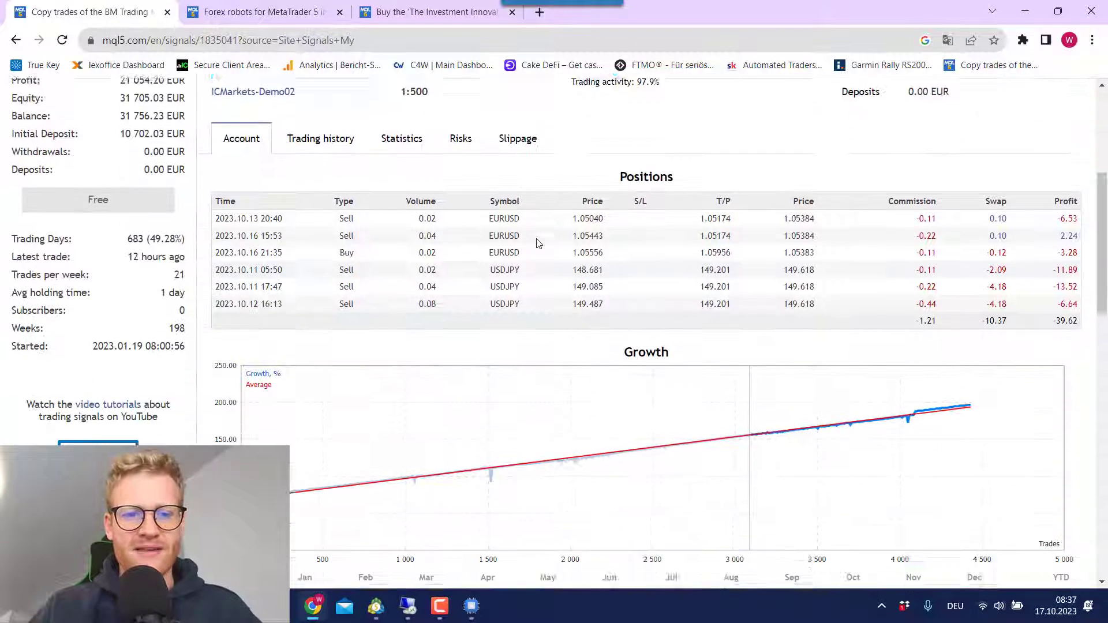
pyautogui.scroll(-8, 419, 316)
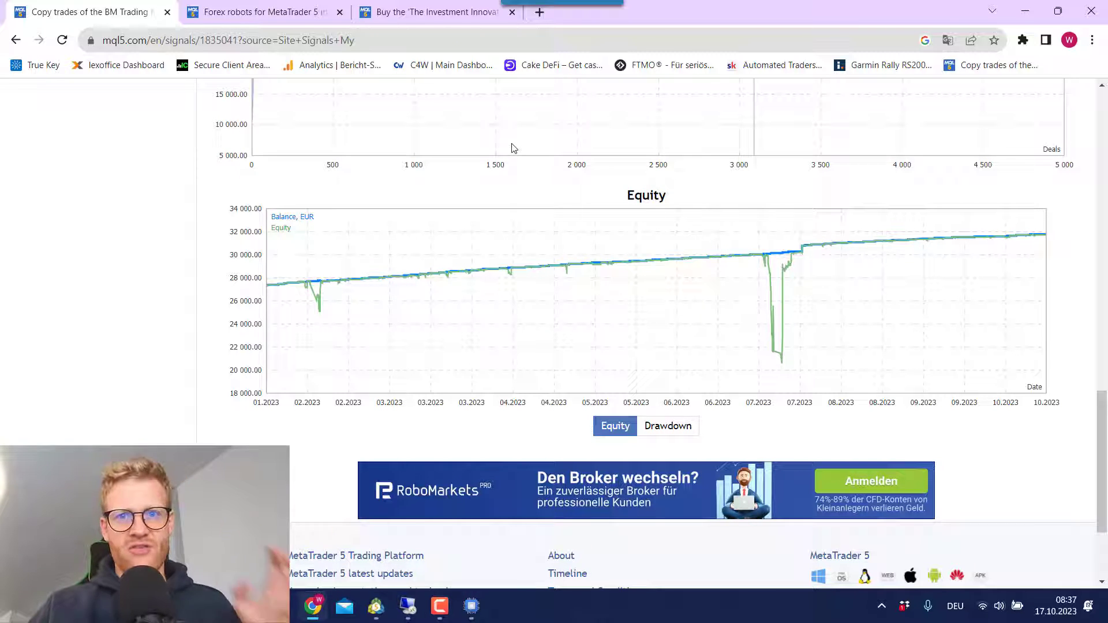
pyautogui.moveTo(534, 273)
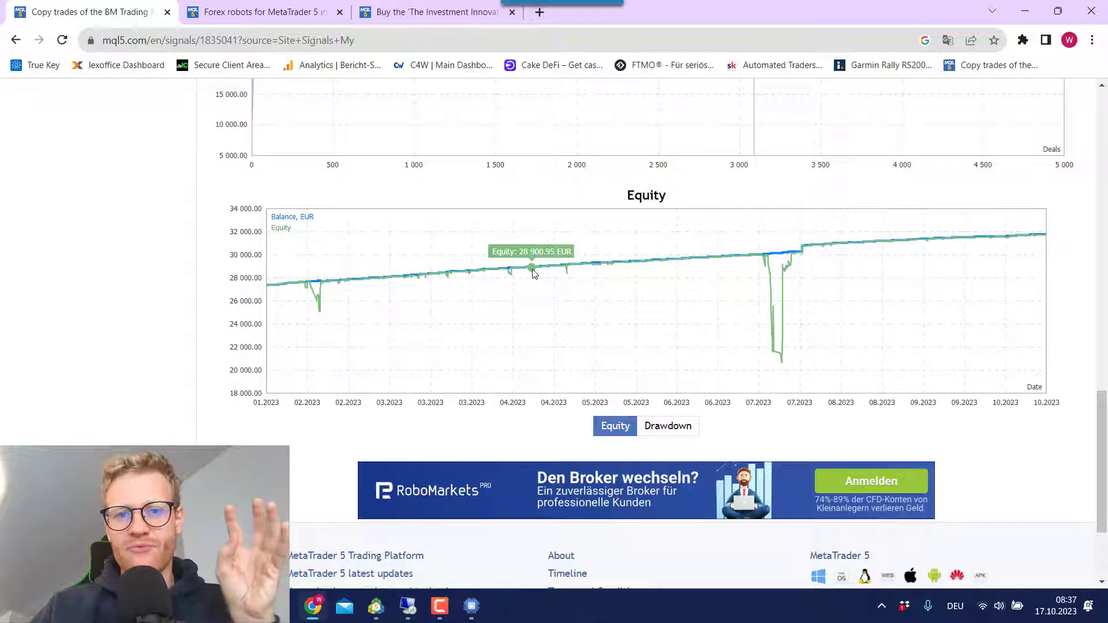
# Browse the Trading Robots for MetaTrader 5 listing, with expert advisors priced from 50 to 10,000 USD
pyautogui.click(268, 12)
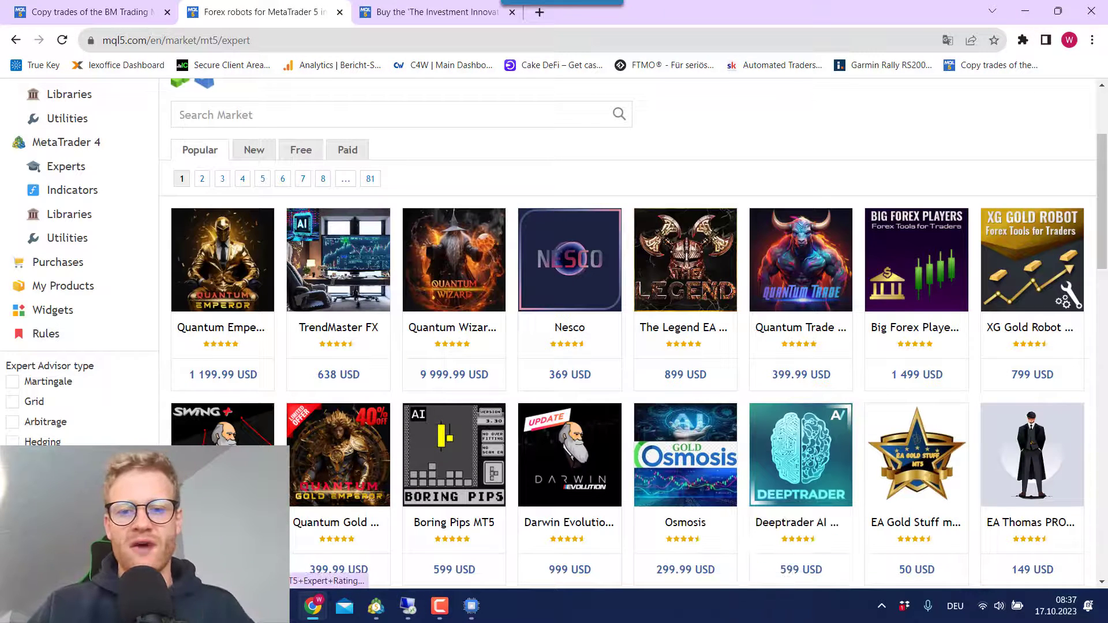
pyautogui.scroll(2, 413, 339)
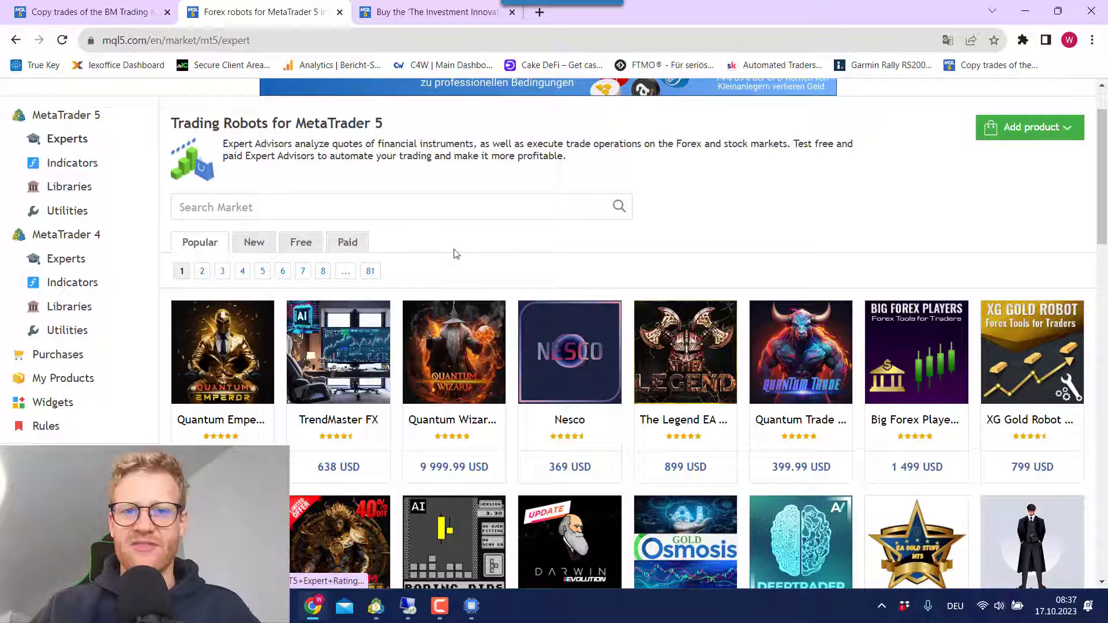
pyautogui.scroll(1, 483, 249)
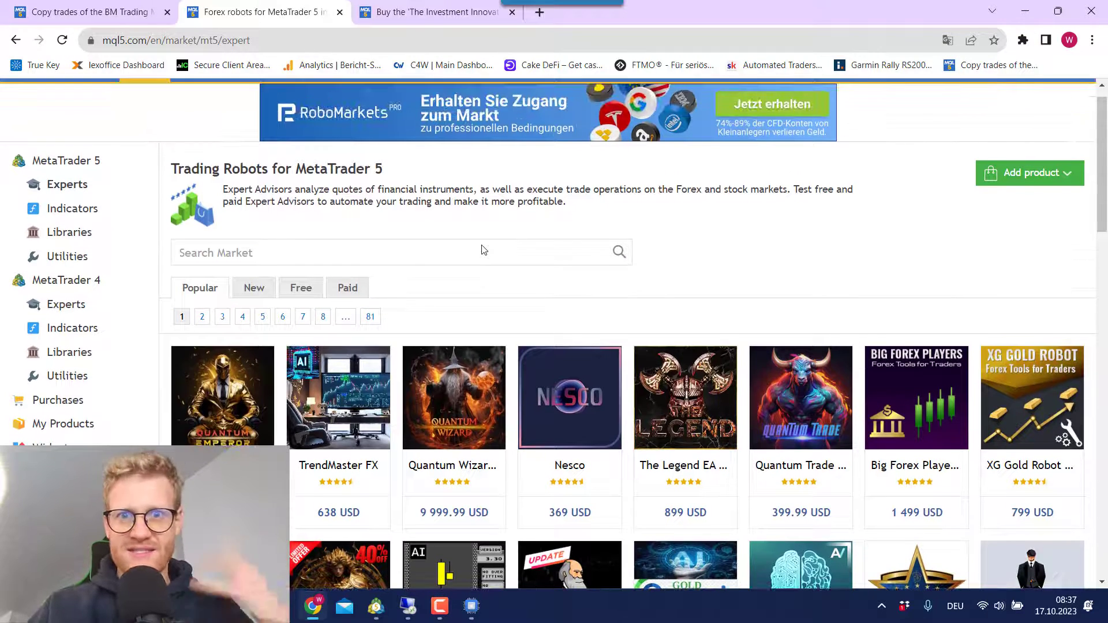
pyautogui.scroll(-1, 483, 250)
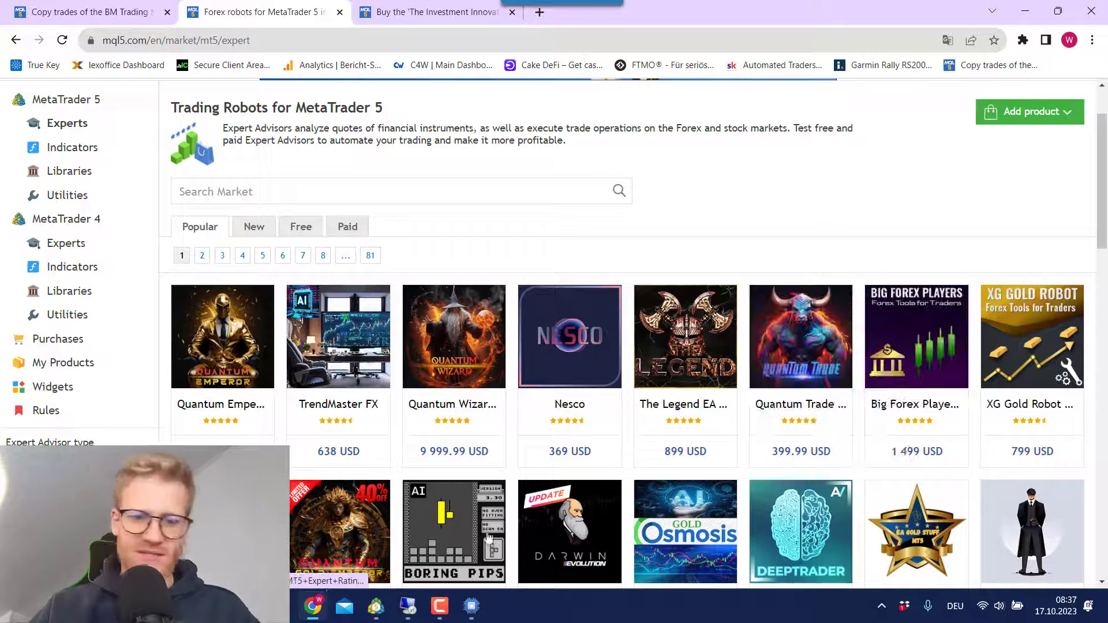
pyautogui.scroll(-5, 479, 282)
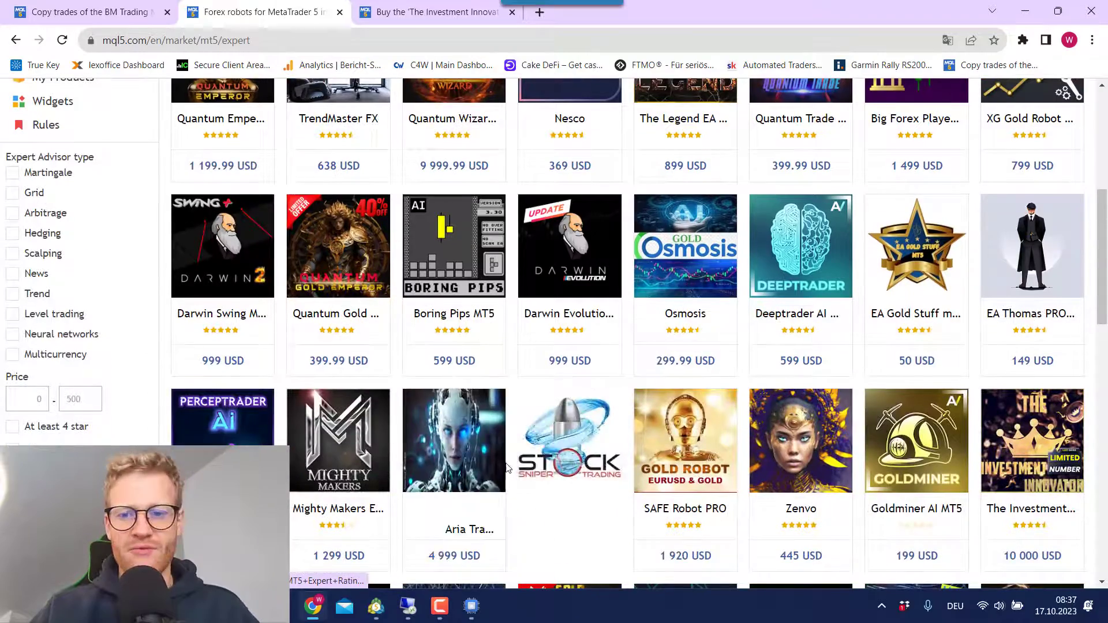
pyautogui.scroll(-3, 490, 375)
pyautogui.scroll(2, 506, 468)
pyautogui.scroll(4, 506, 468)
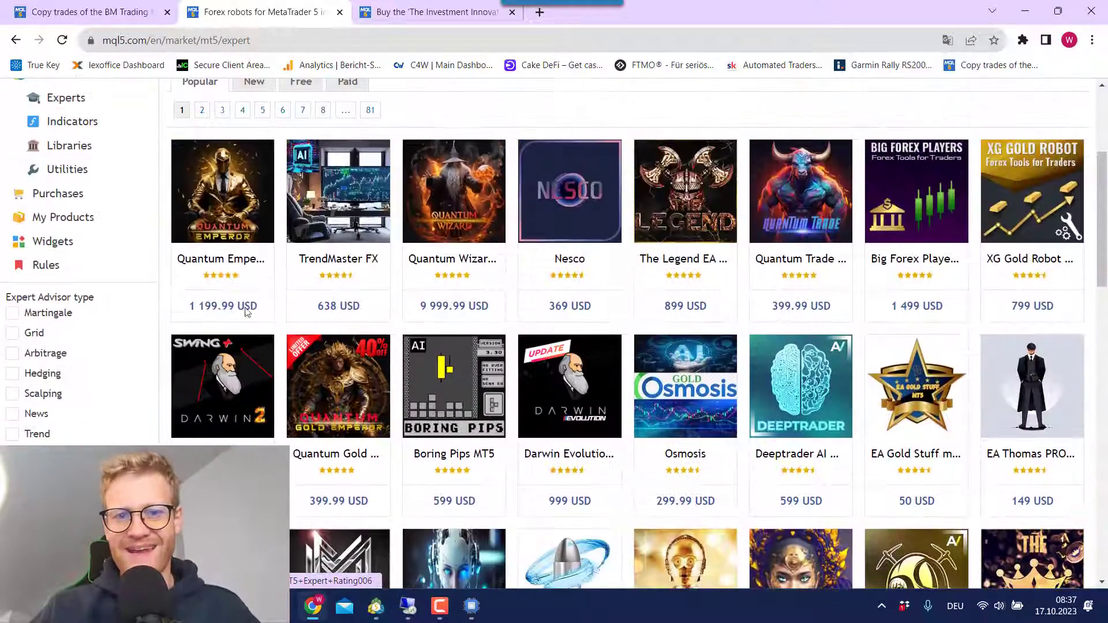
pyautogui.scroll(4, 444, 369)
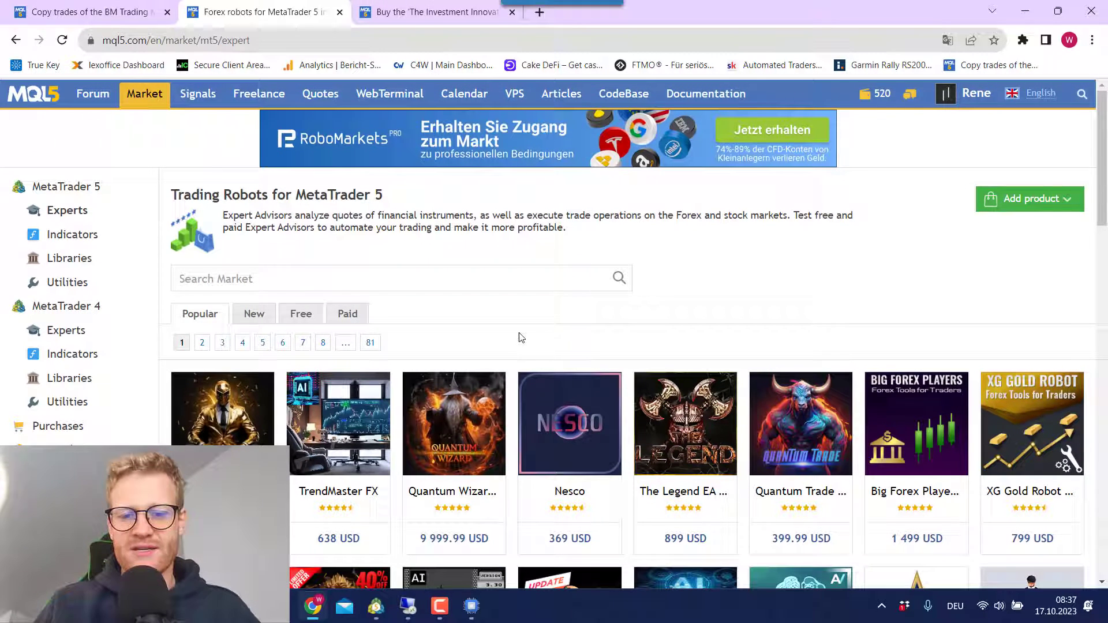
# Highlight the title on the 10,000 USD Investment Innovator EA page, then bring back the MetaTrader 5 test visualization
pyautogui.click(439, 8)
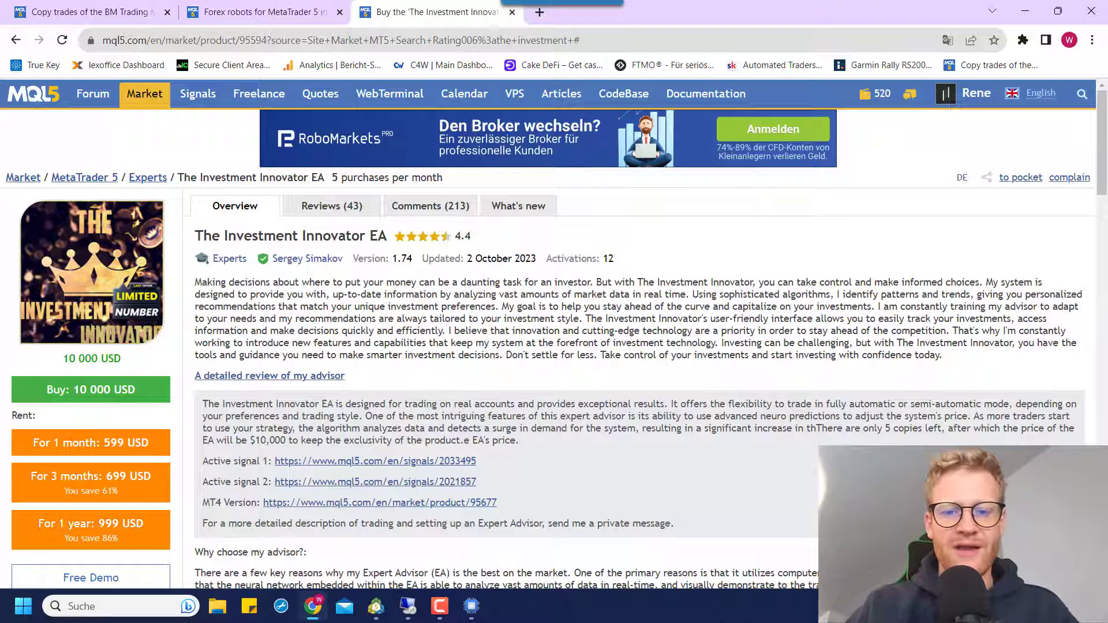
pyautogui.moveTo(198, 235)
pyautogui.mouseDown()
pyautogui.moveTo(370, 238)
pyautogui.moveTo(195, 236)
pyautogui.mouseUp()
pyautogui.click(367, 240)
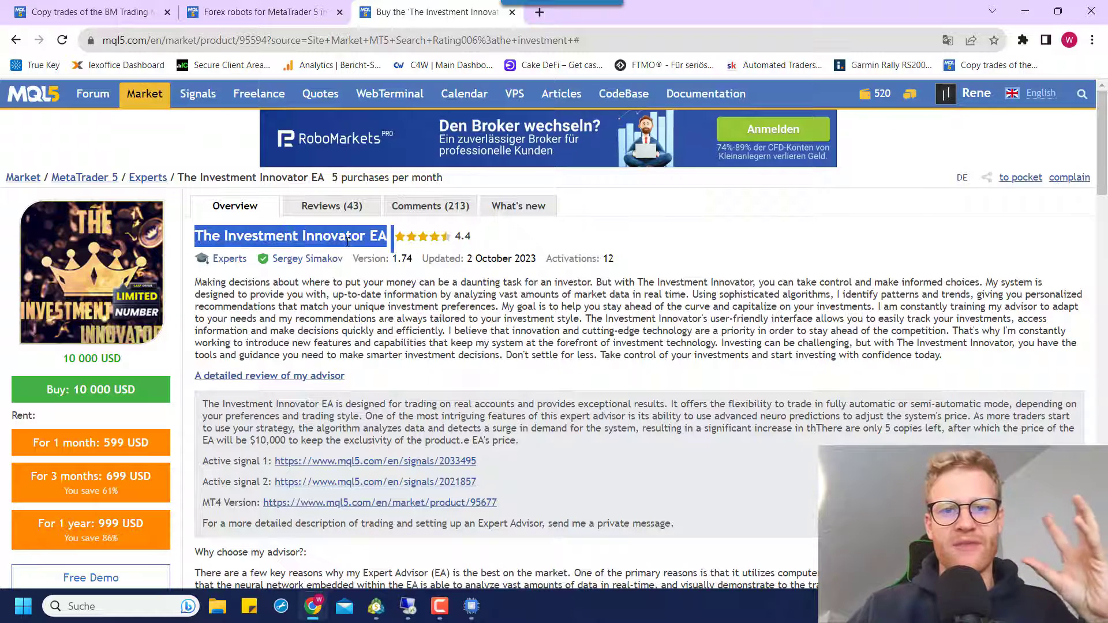
pyautogui.click(347, 242)
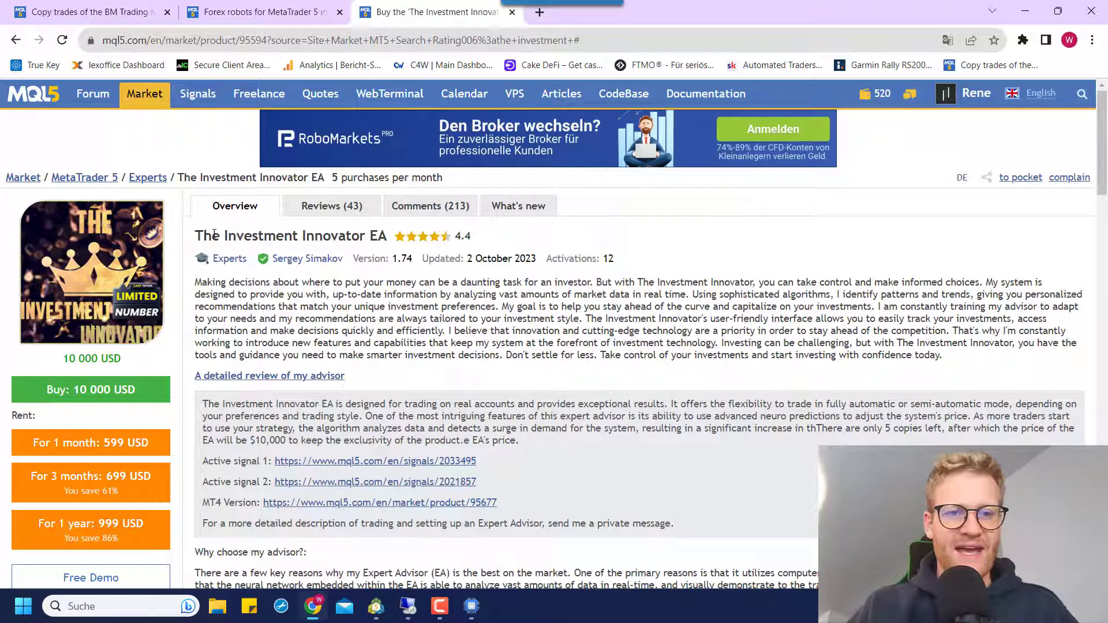
pyautogui.moveTo(214, 233); pyautogui.dragTo(392, 243)
pyautogui.click(392, 245)
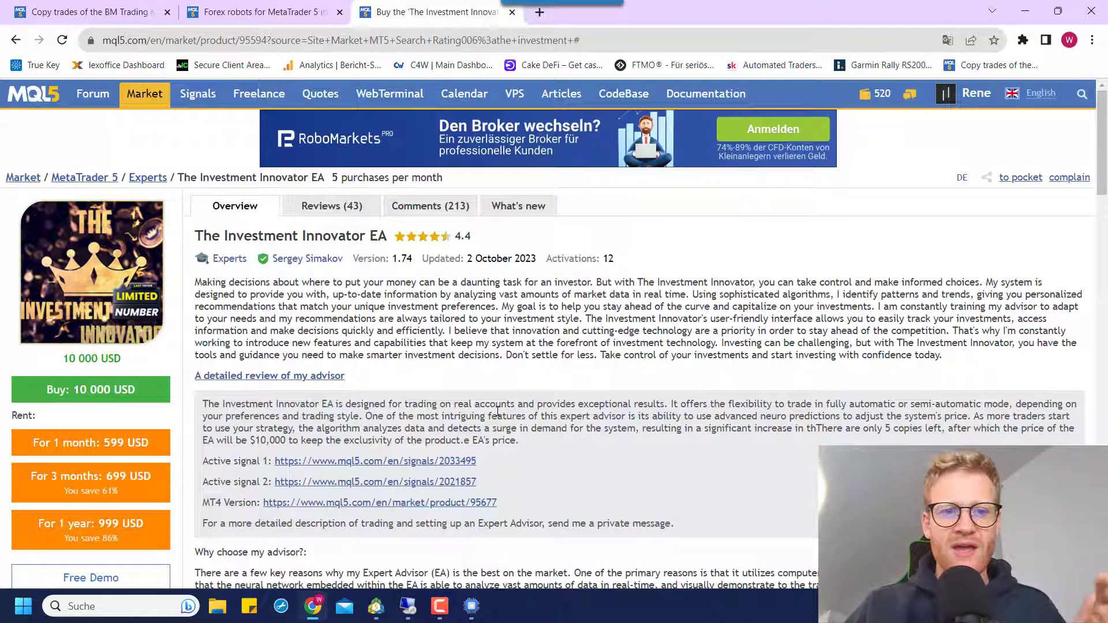
pyautogui.click(472, 607)
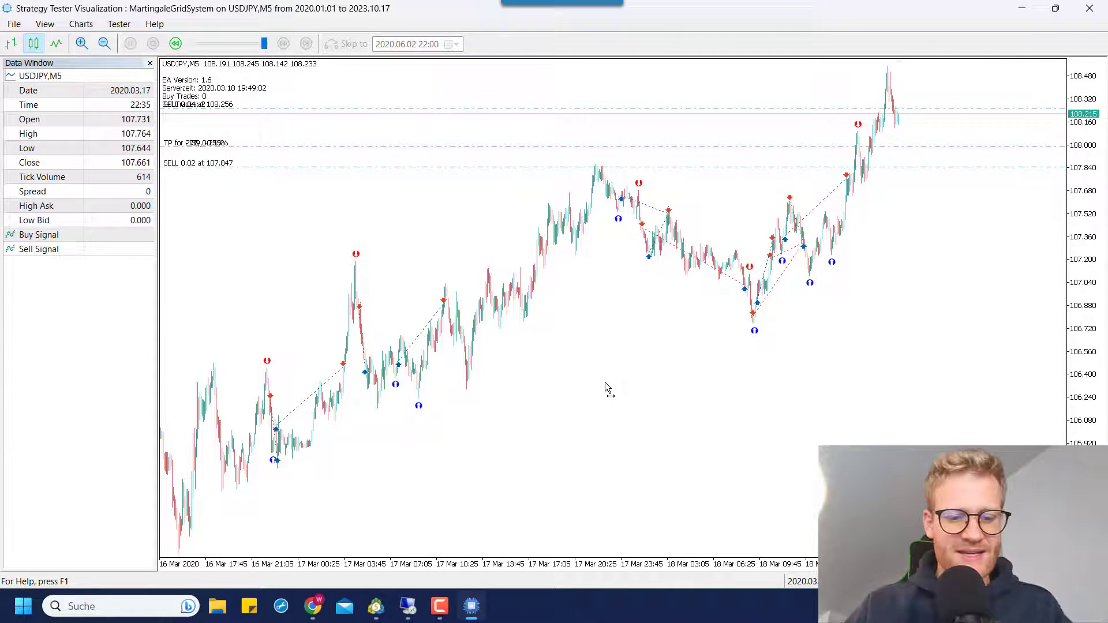
# Turn on the crosshair over the USDJPY chart so the Data Window shows the 2020.03.18 11:55 bar
pyautogui.middleClick(383, 251)
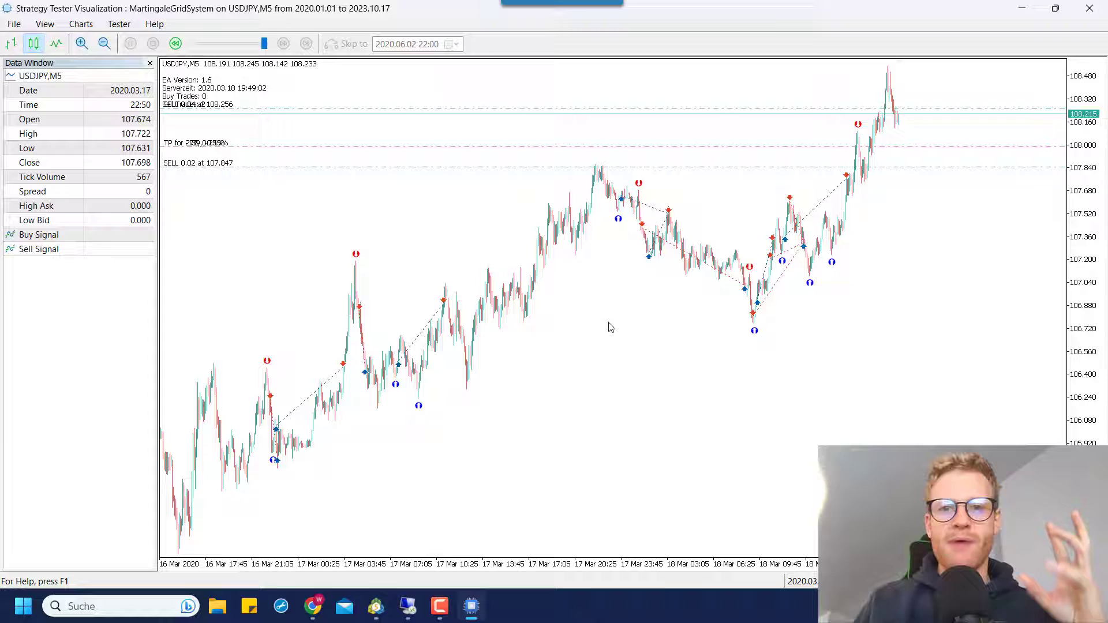
# Hide the tester and open both of the Investment Innovator EA's active signals in new tabs
pyautogui.click(1020, 9)
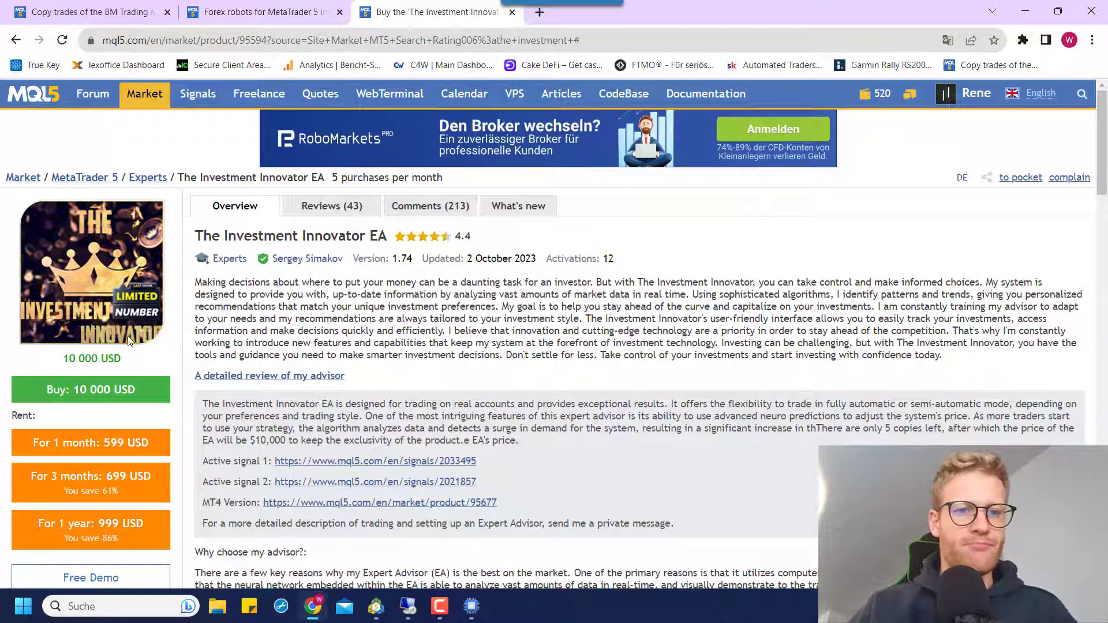
pyautogui.scroll(-1, 335, 398)
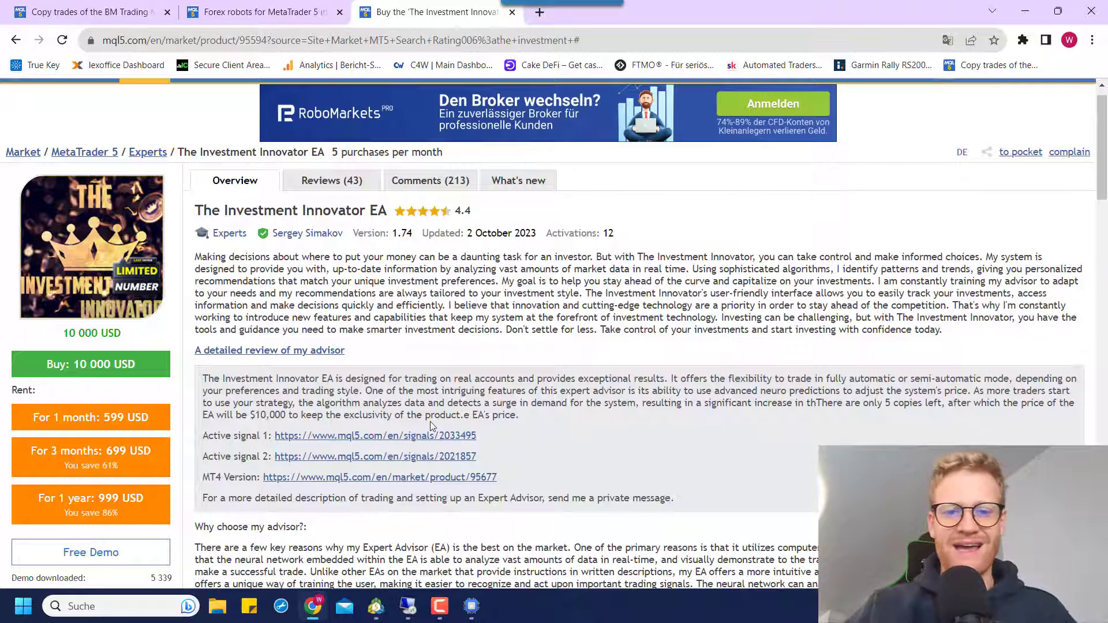
pyautogui.rightClick(393, 437)
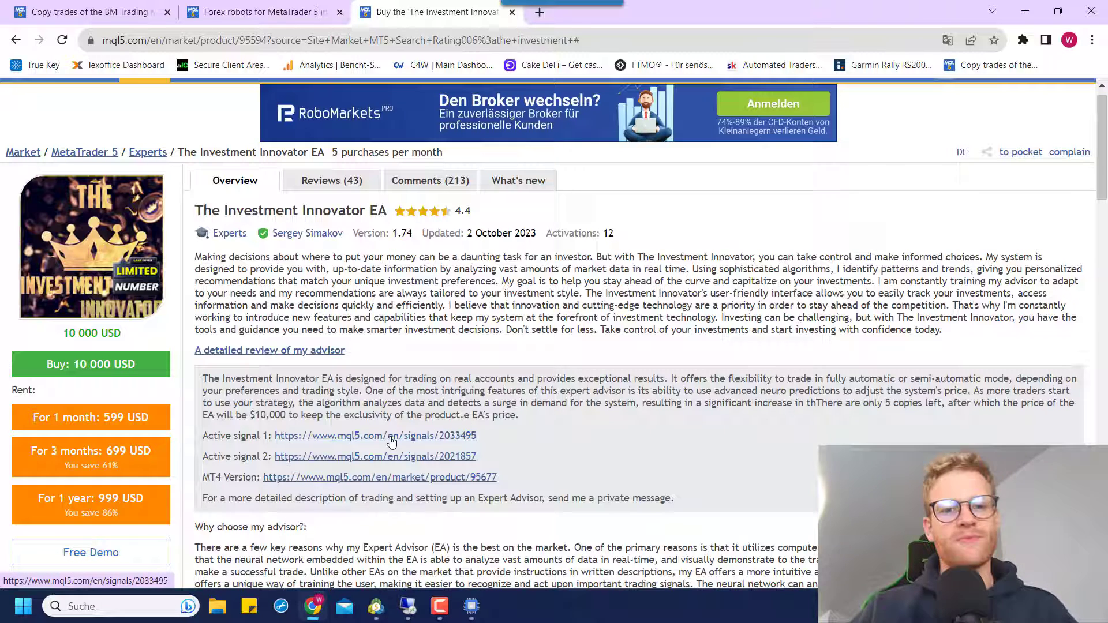
pyautogui.click(466, 288)
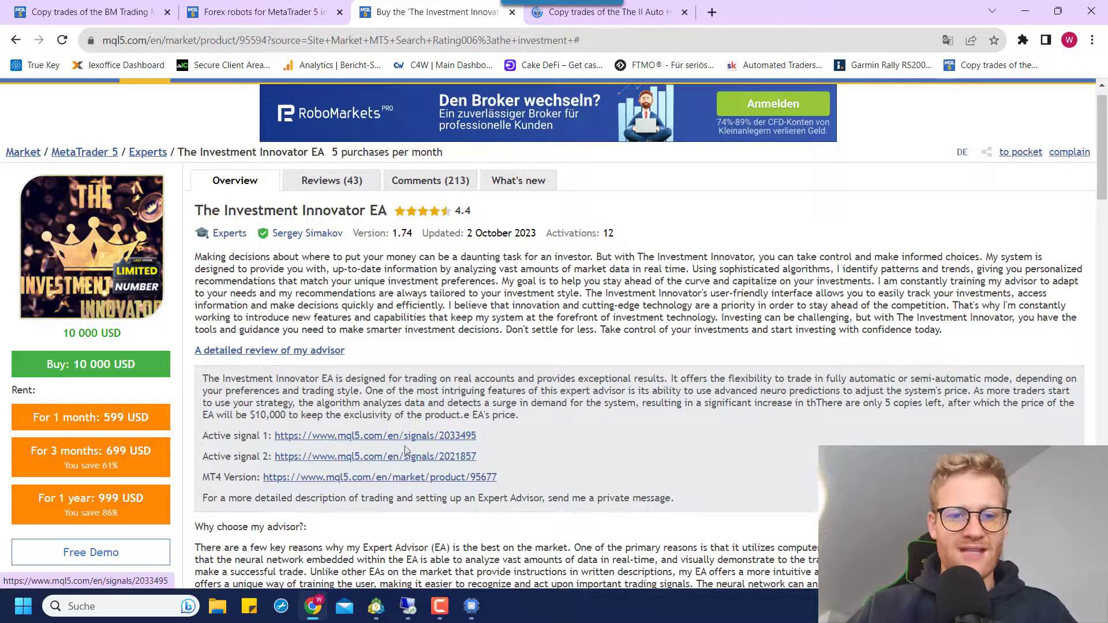
pyautogui.rightClick(413, 459)
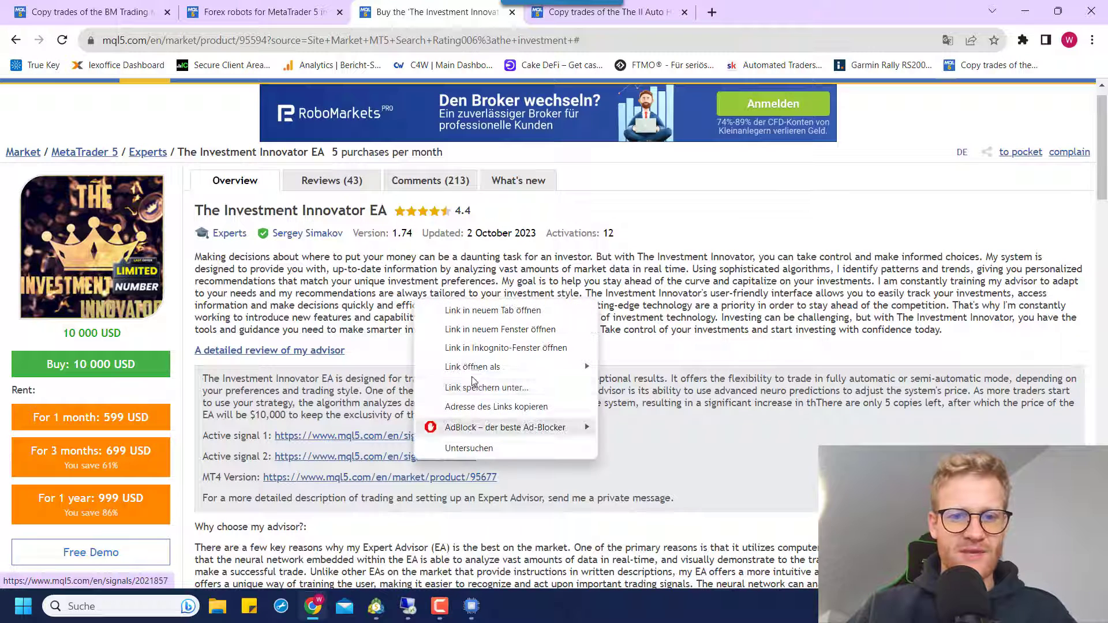
pyautogui.click(478, 310)
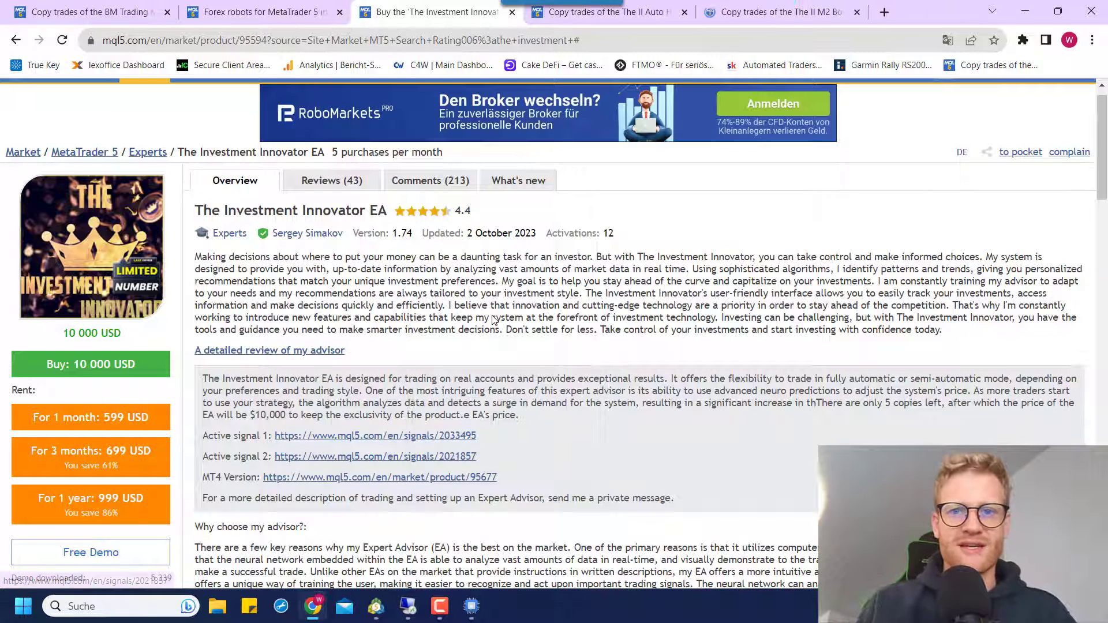
# Review the first active signal's page, then move on to the II M2 Boost signal showing 153% growth
pyautogui.click(643, 10)
pyautogui.scroll(-15, 513, 372)
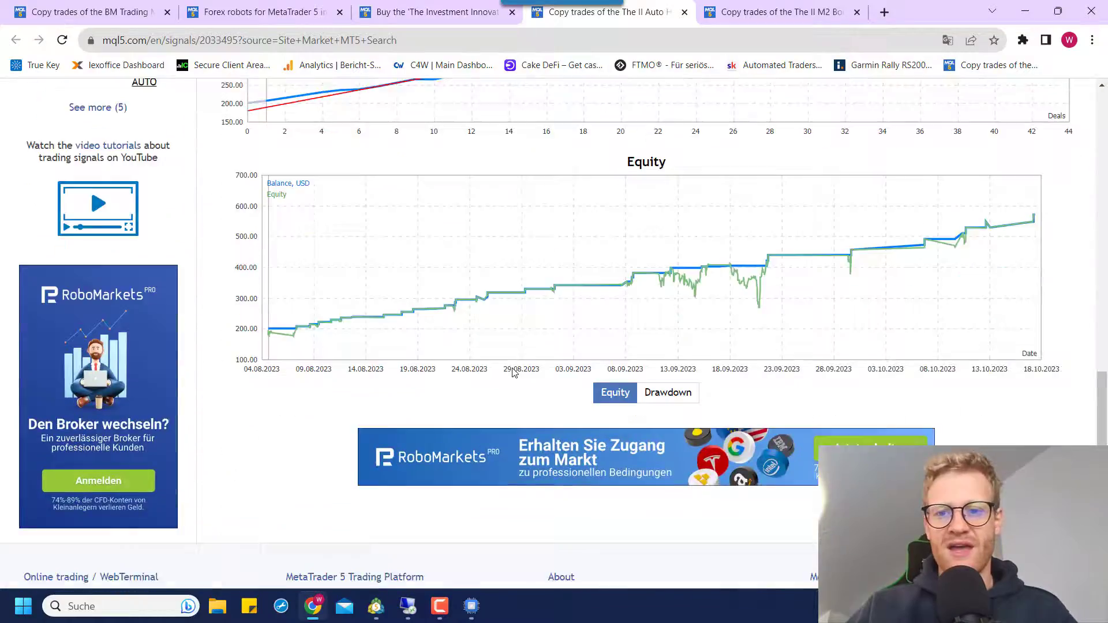
pyautogui.scroll(-3, 512, 372)
pyautogui.scroll(20, 513, 373)
pyautogui.hotkey('ctrl', 'Tab')
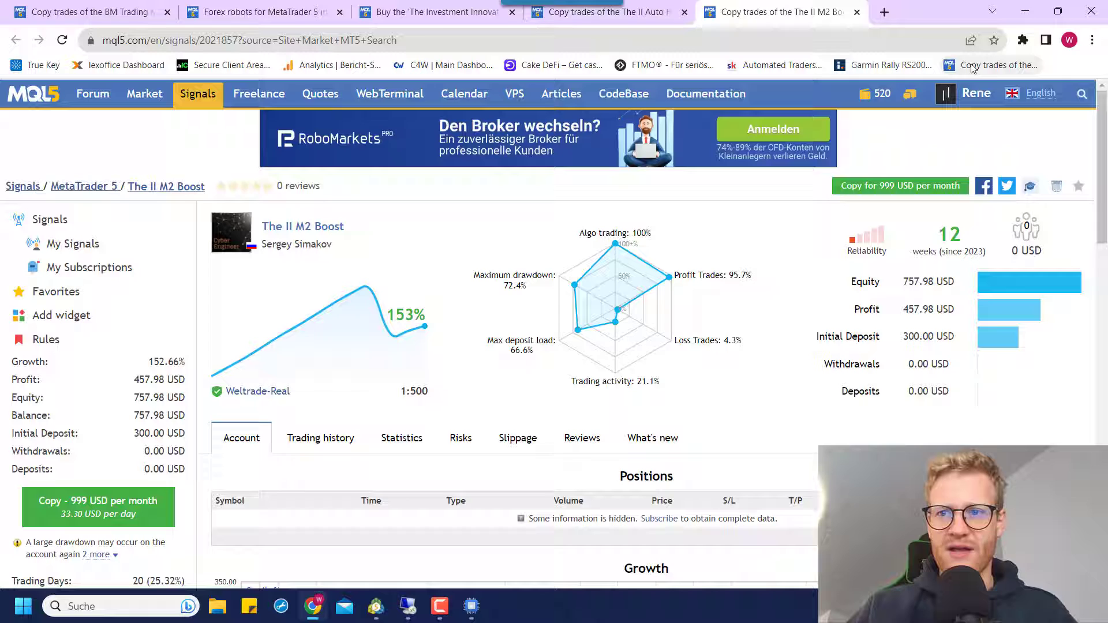
# Load the bookmarked 'Copy trades of the...' signal in a new tab and highlight its not-found message for signal 1973157
pyautogui.hotkey('ctrl', 't')
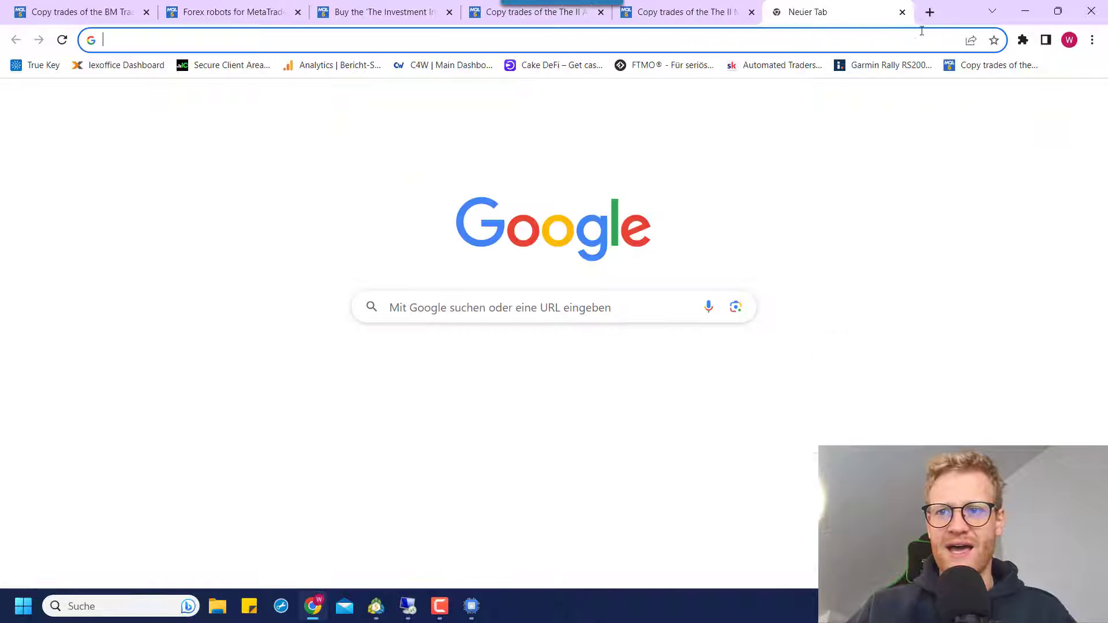
pyautogui.click(979, 66)
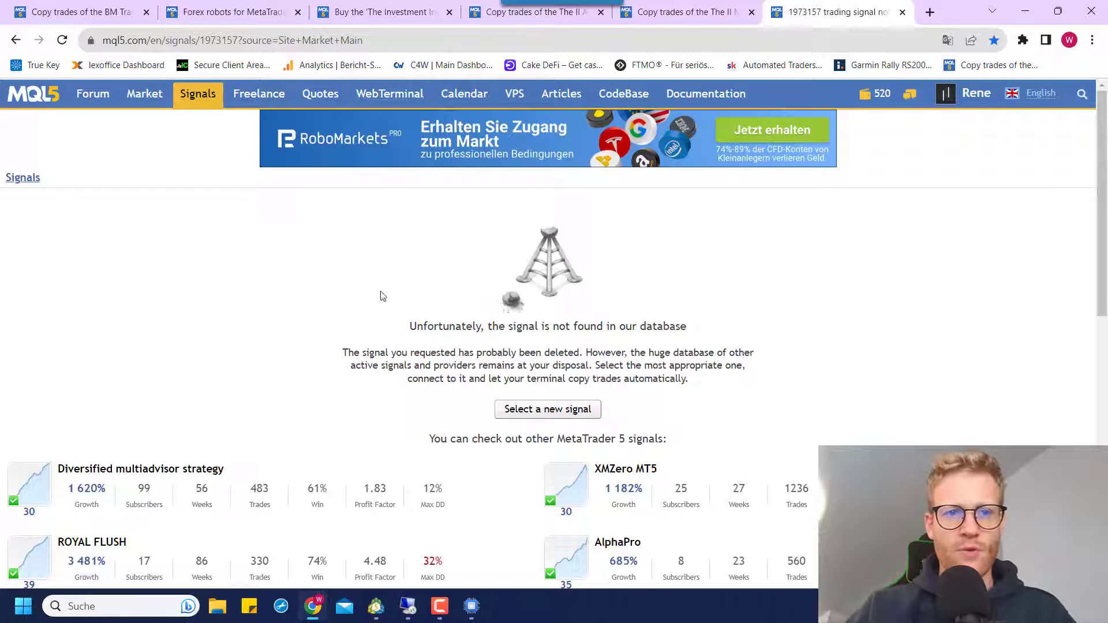
pyautogui.moveTo(526, 340); pyautogui.dragTo(709, 353)
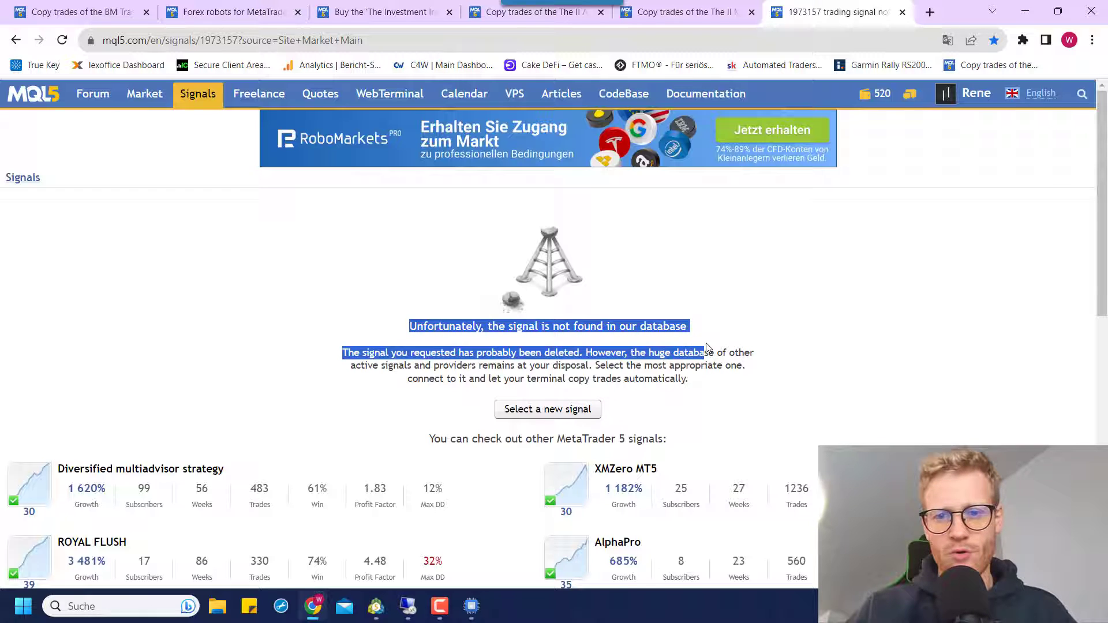
pyautogui.tripleClick(721, 327)
pyautogui.click(898, 148)
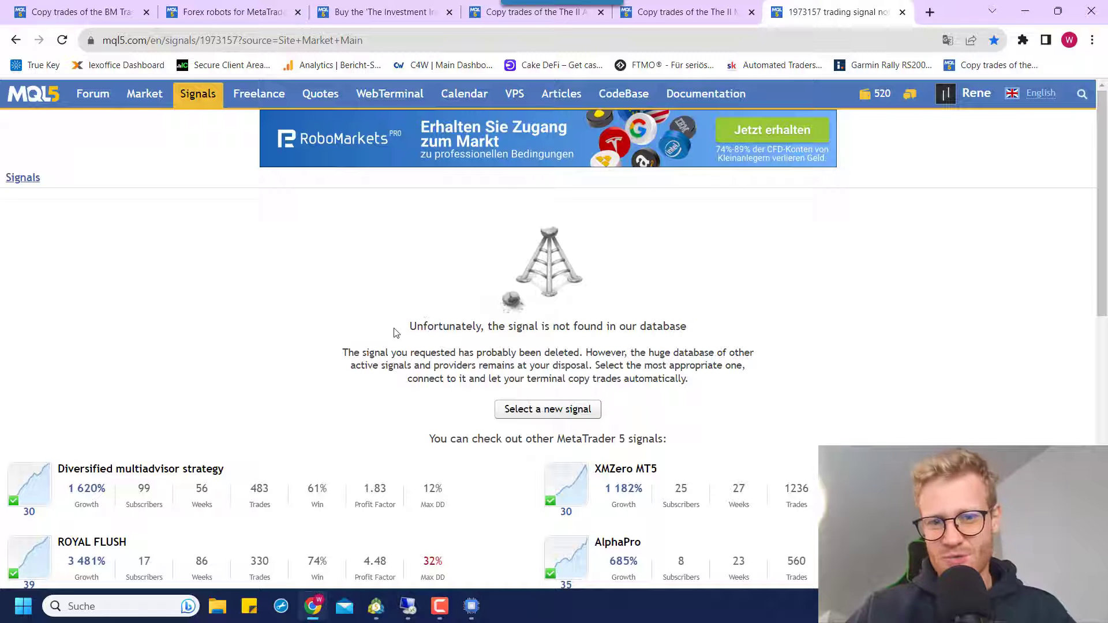
pyautogui.tripleClick(698, 327)
pyautogui.click(700, 328)
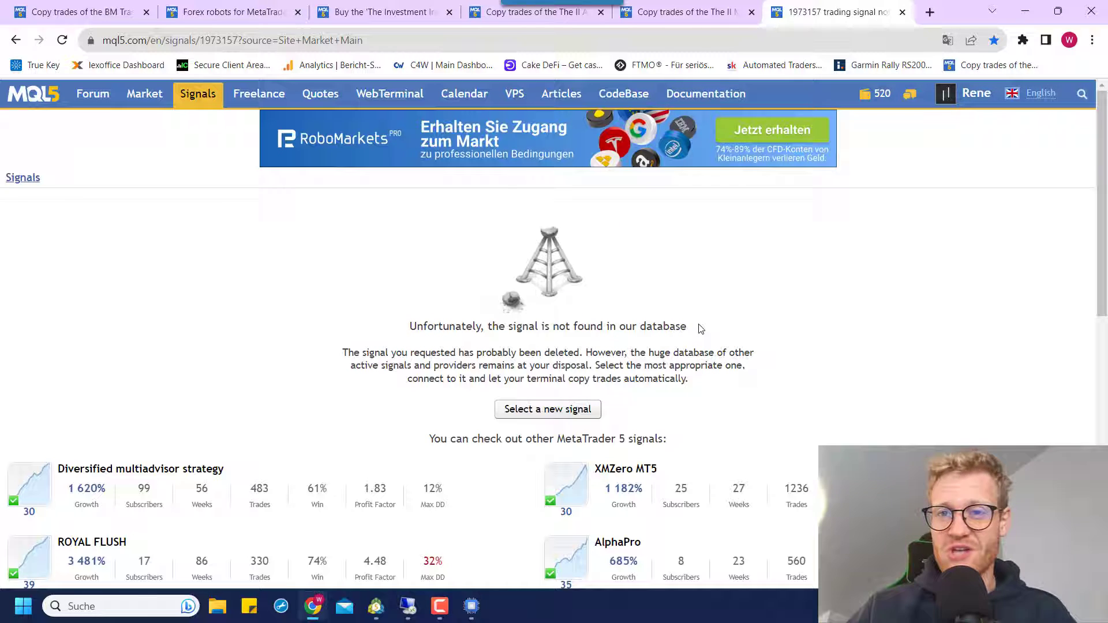
# Return via the II M2 Boost tab to The Investment Innovator EA product page
pyautogui.scroll(-2, 700, 328)
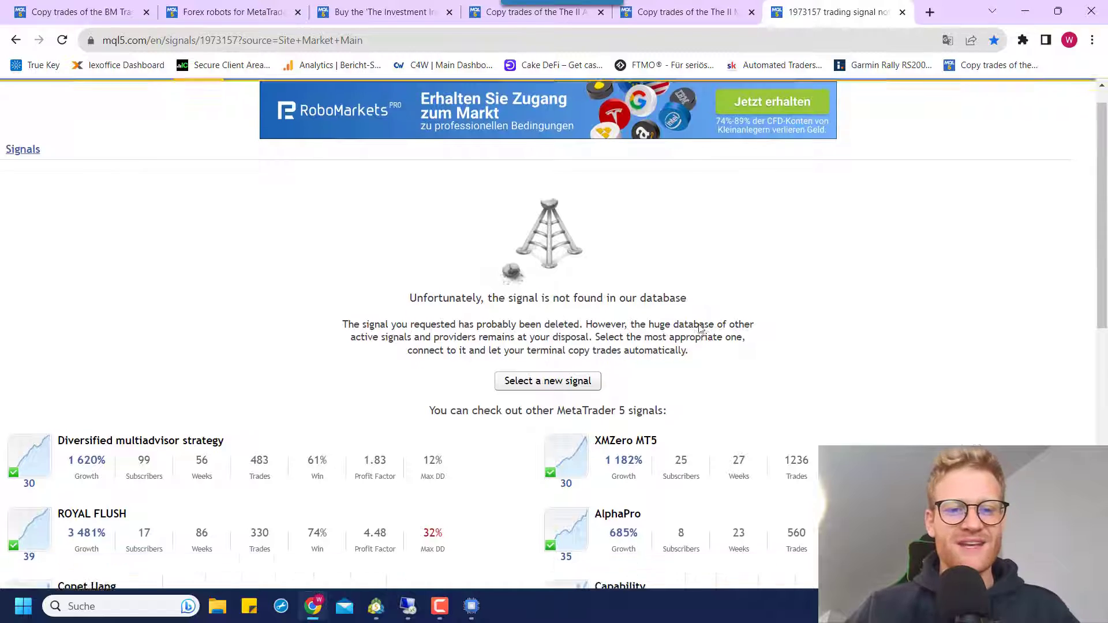
pyautogui.scroll(2, 700, 328)
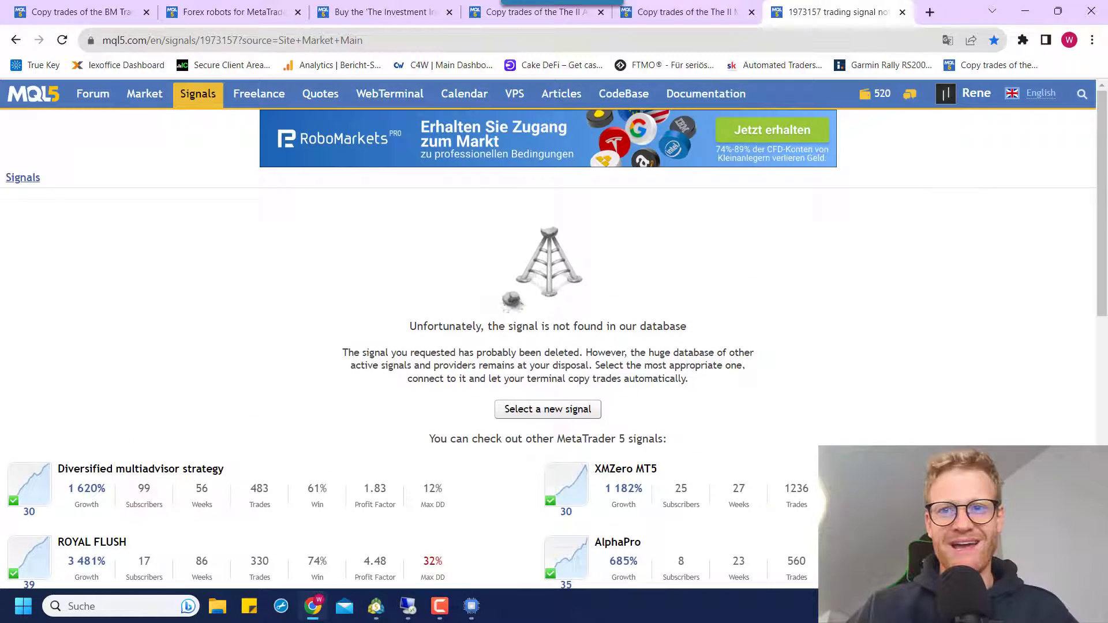
pyautogui.click(686, 12)
pyautogui.click(423, 6)
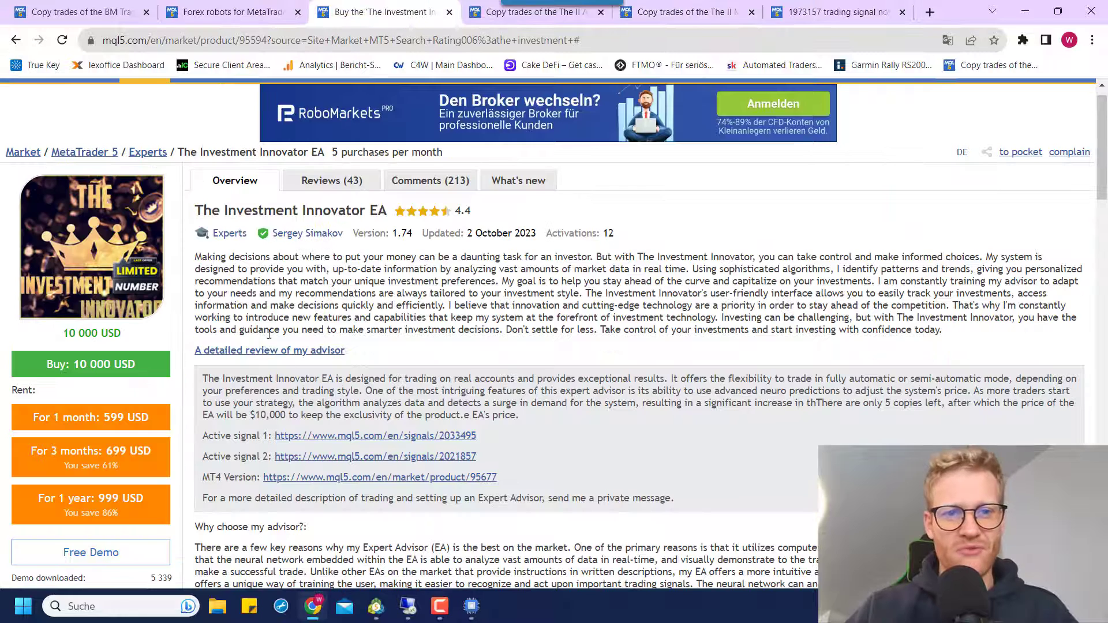
# Close the deleted signal's tab and The II M2 Boost signal tab, highlighting the Active signal lines
pyautogui.click(901, 12)
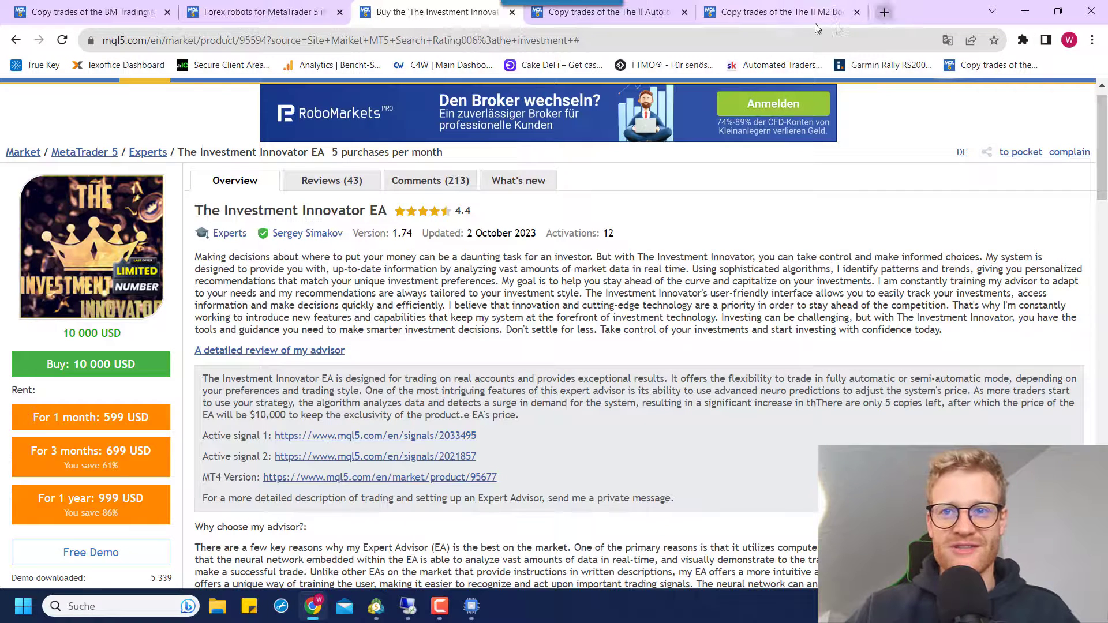
pyautogui.click(857, 12)
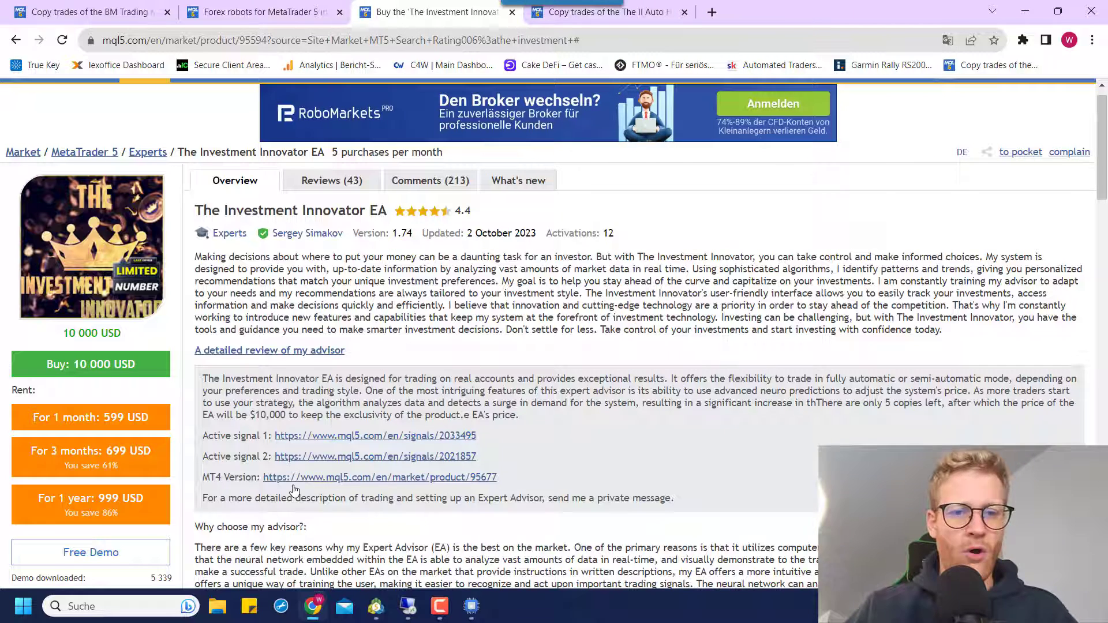
pyautogui.moveTo(479, 457); pyautogui.dragTo(203, 438)
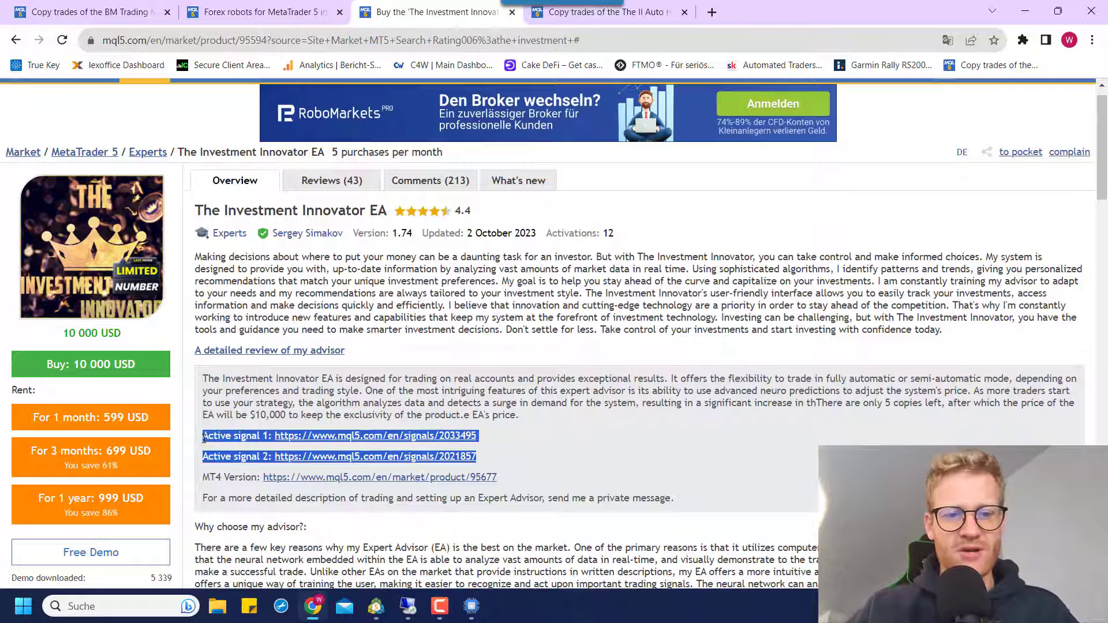
pyautogui.click(202, 439)
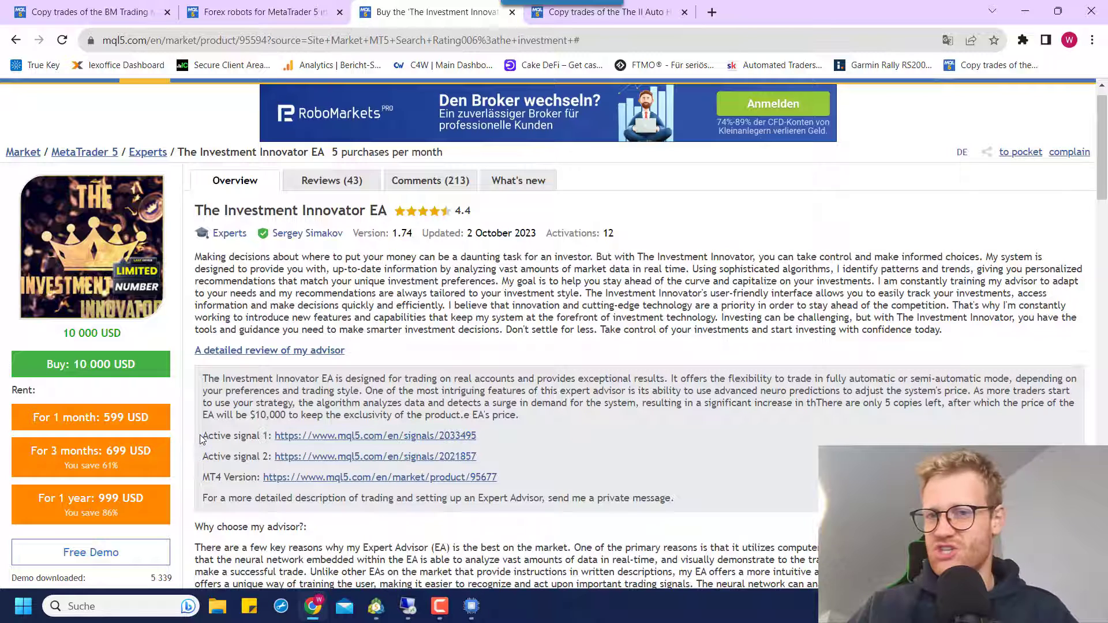
# Close the last extra signal tab and return to the Trading Robots for MetaTrader 5 listing
pyautogui.click(684, 12)
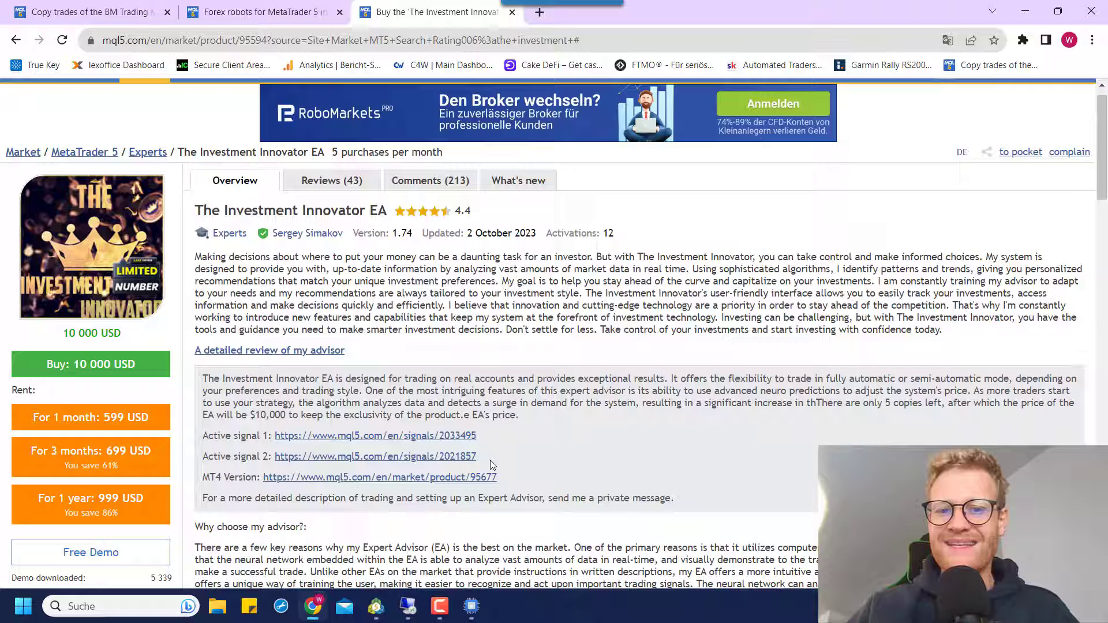
pyautogui.moveTo(494, 465); pyautogui.dragTo(194, 437)
pyautogui.click(206, 438)
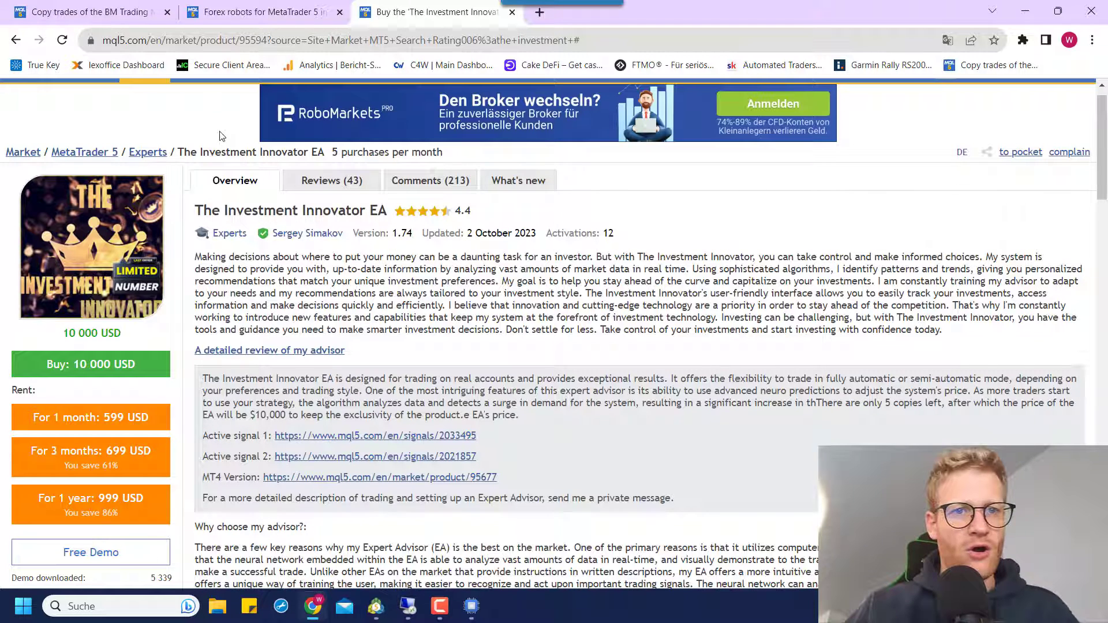
pyautogui.click(134, 11)
pyautogui.click(219, 10)
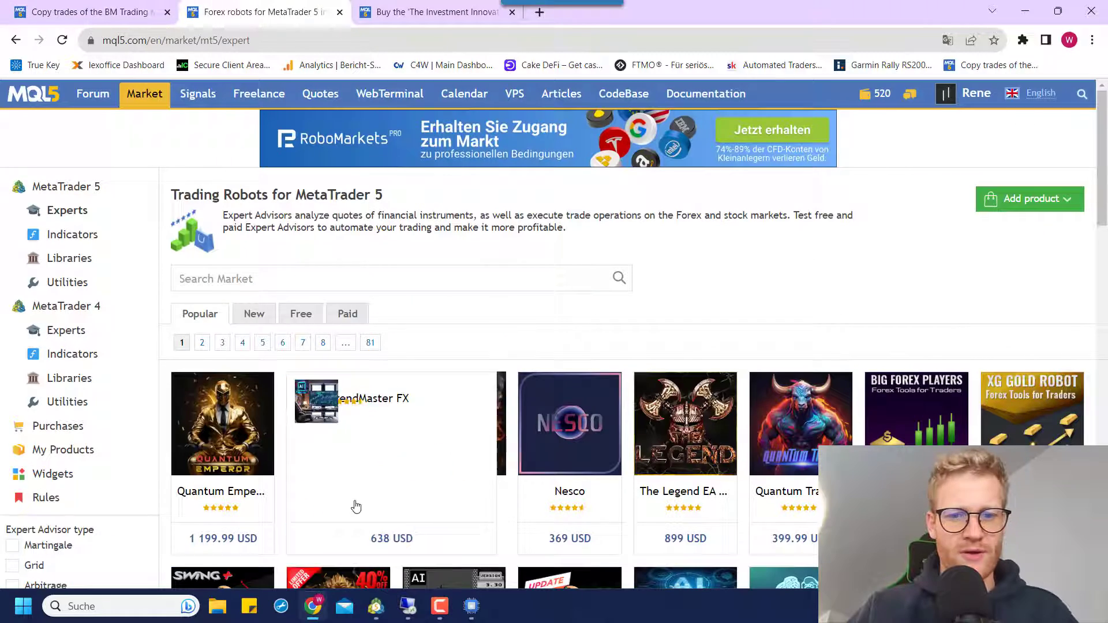
# Open TrendMaster FX, Quantum Wizard, Nesco and The Legend EA via 'Link in neuem Tab öffnen'
pyautogui.scroll(-3, 353, 504)
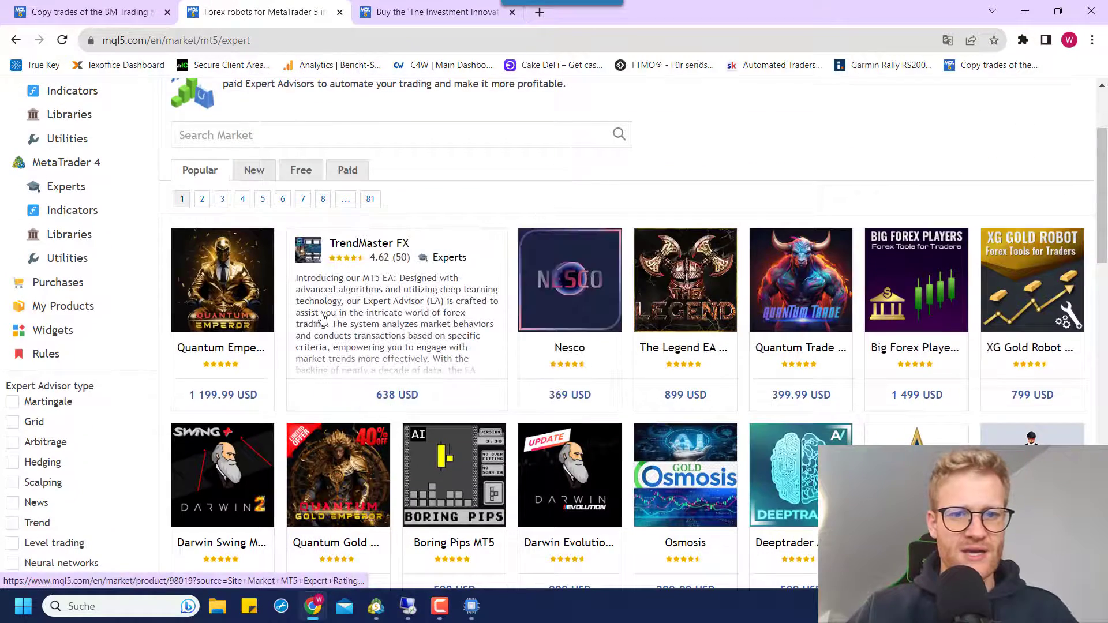
pyautogui.rightClick(344, 315)
pyautogui.click(369, 323)
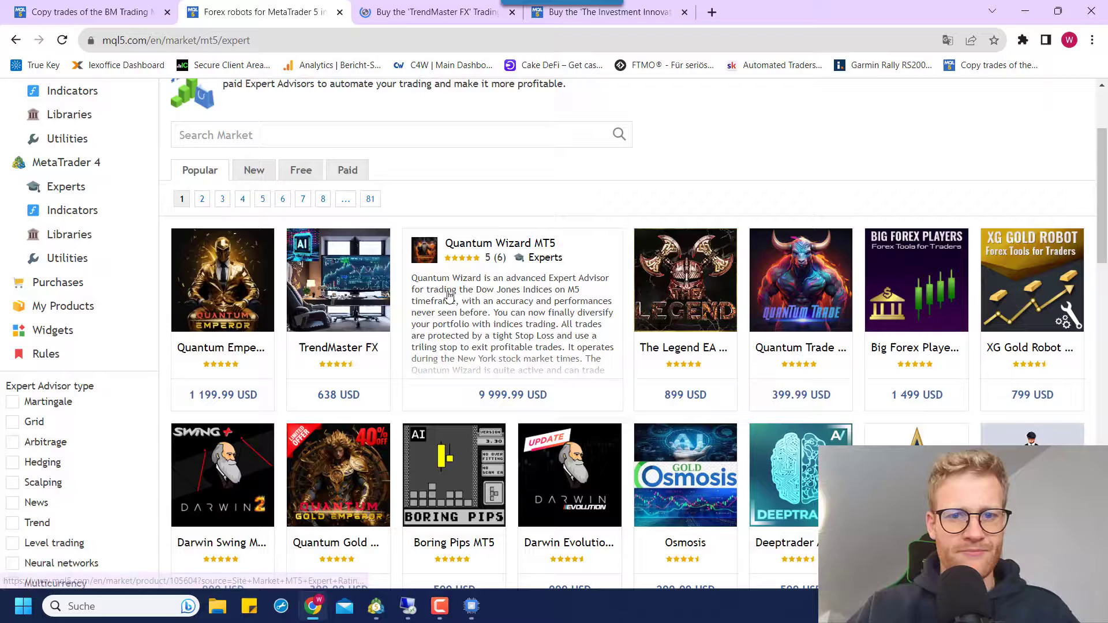
pyautogui.rightClick(449, 295)
pyautogui.click(485, 303)
pyautogui.rightClick(580, 311)
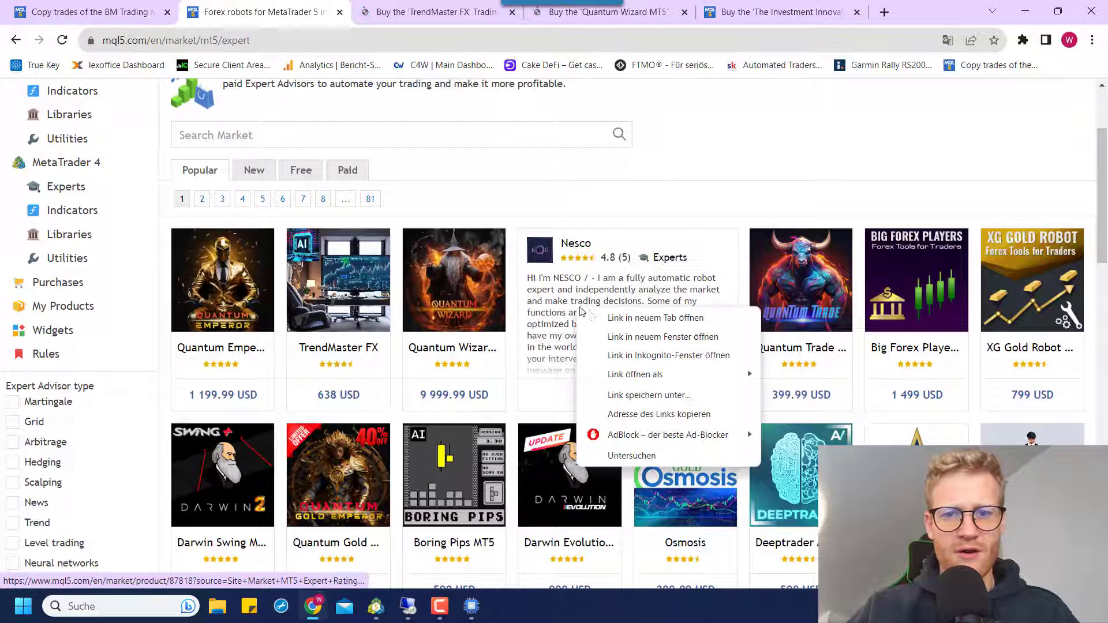
pyautogui.click(600, 317)
pyautogui.rightClick(696, 300)
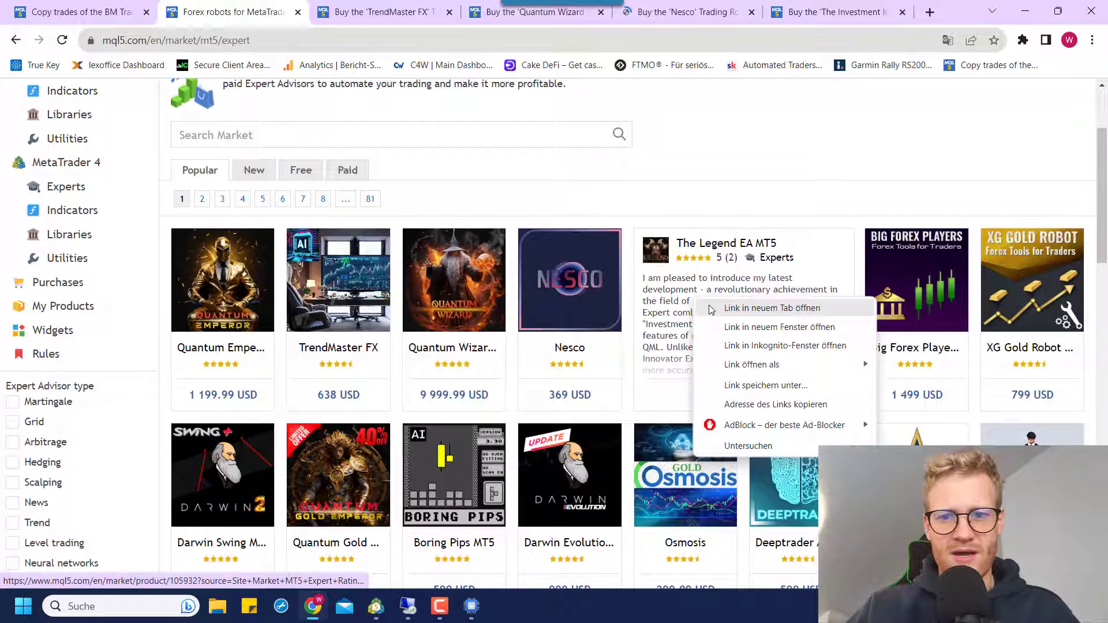
pyautogui.click(711, 310)
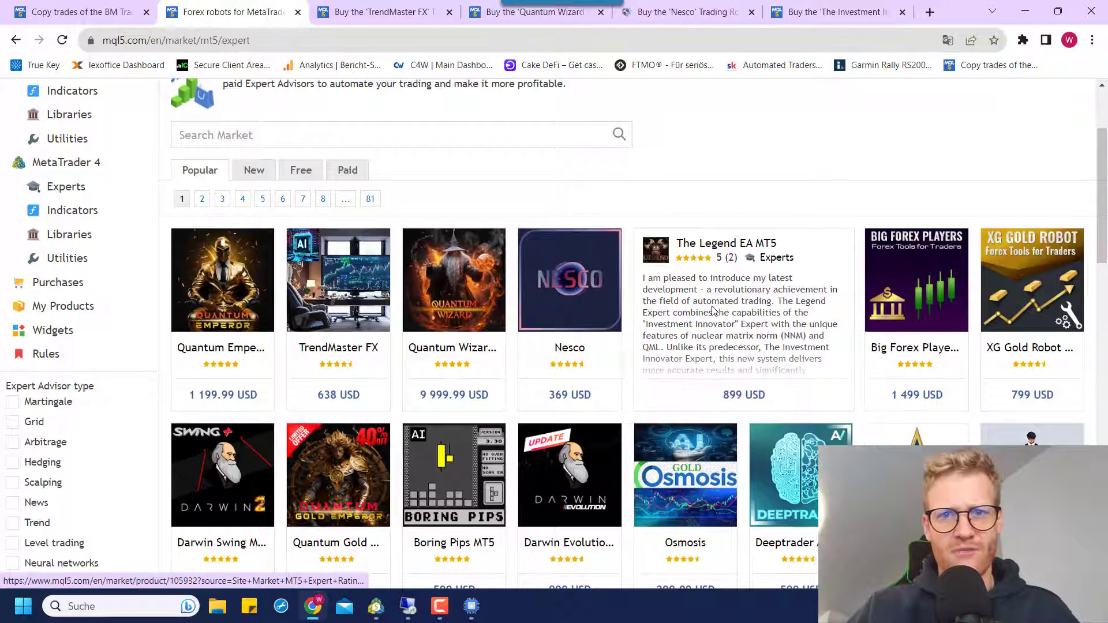
# Review and close the TrendMaster FX page, noting its price increase, and the Quantum Wizard page
pyautogui.click(331, 7)
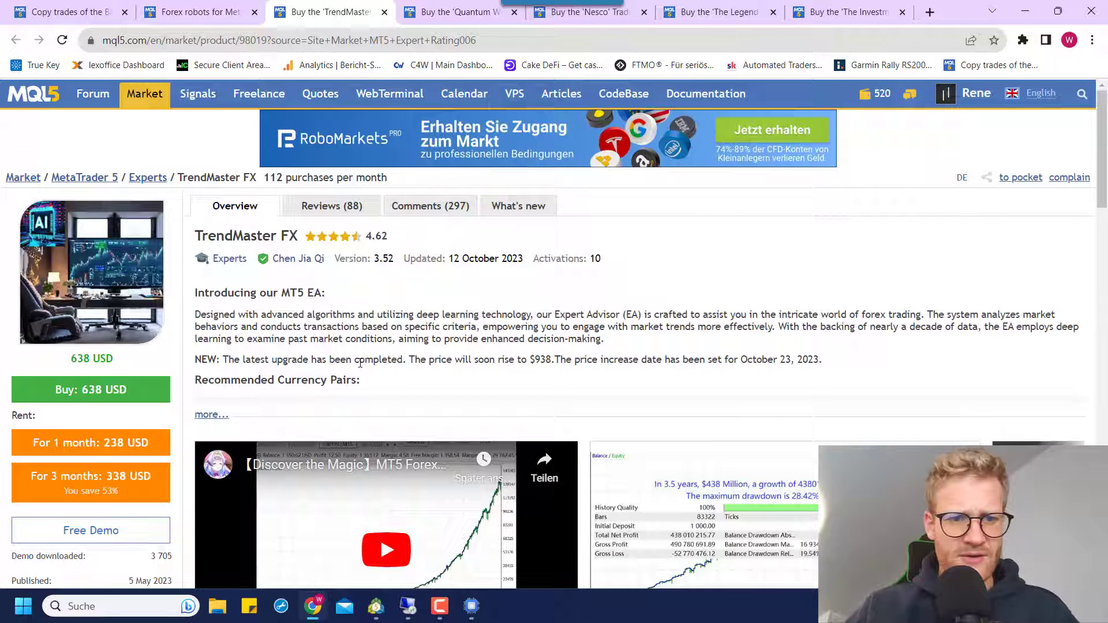
pyautogui.moveTo(198, 357); pyautogui.dragTo(808, 352)
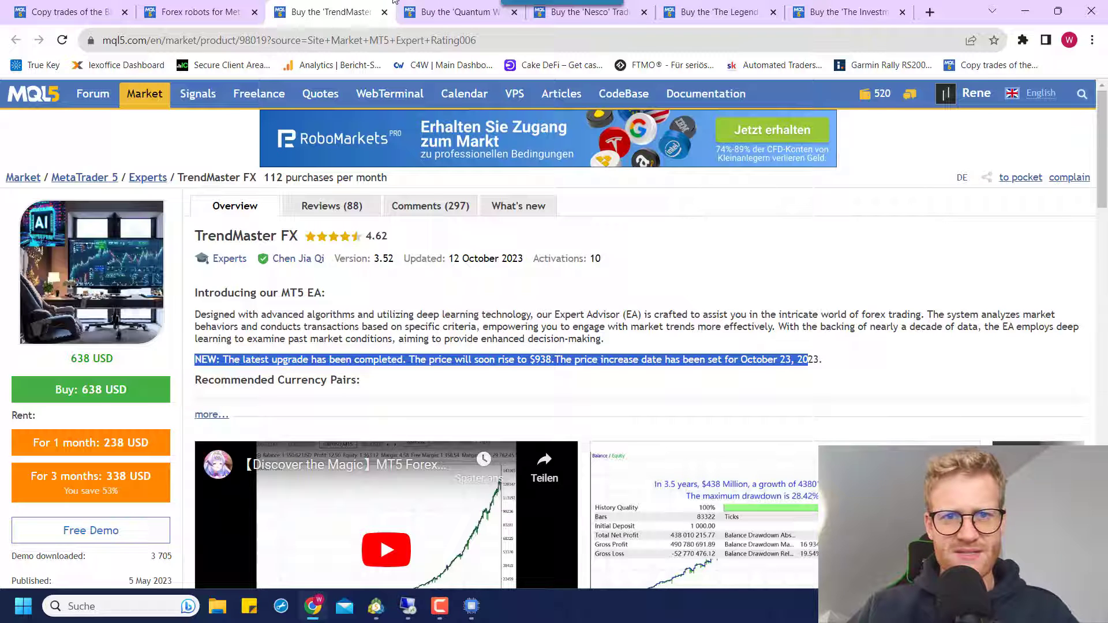
pyautogui.click(384, 12)
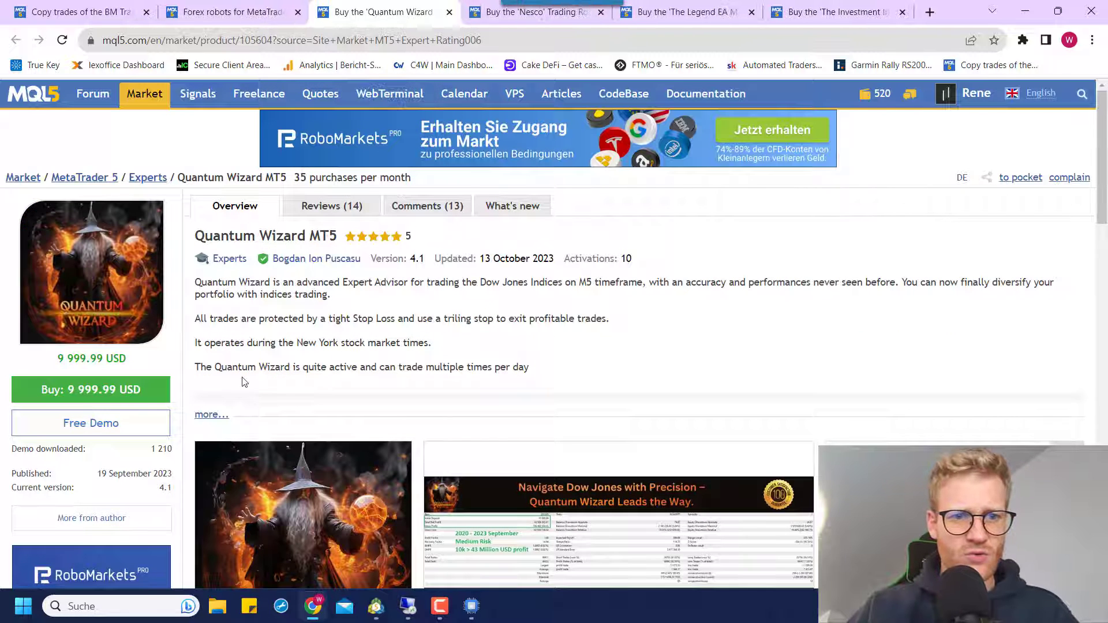
pyautogui.click(214, 415)
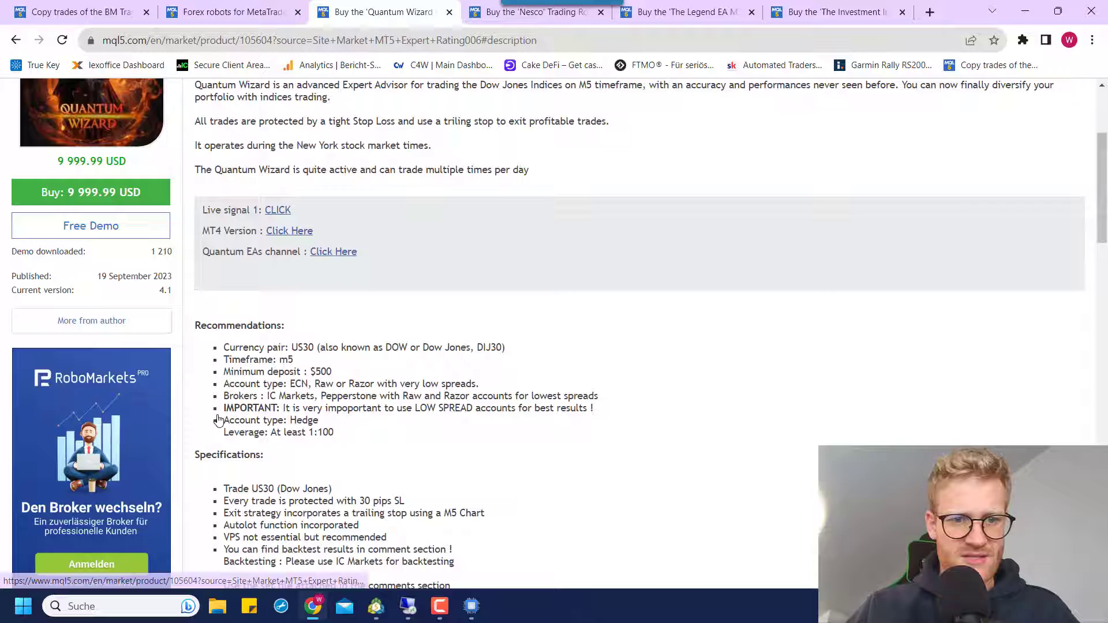
pyautogui.scroll(3, 364, 350)
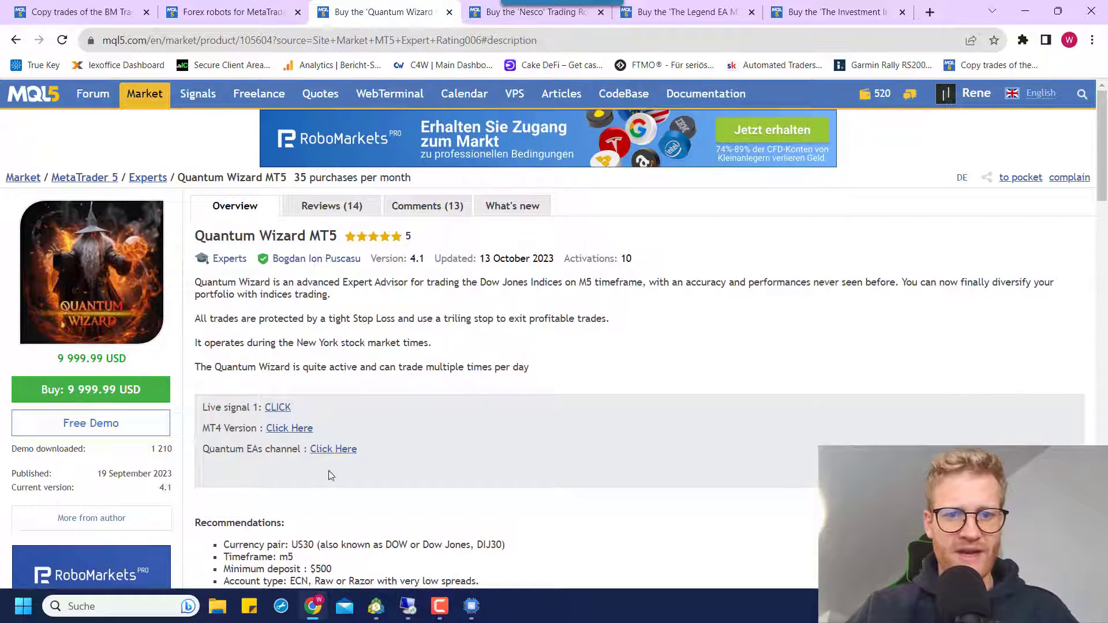
pyautogui.hotkey('ctrl', 'w')
# Read Nesco's Democratic and Final price lines, then close its page
pyautogui.scroll(-10, 337, 383)
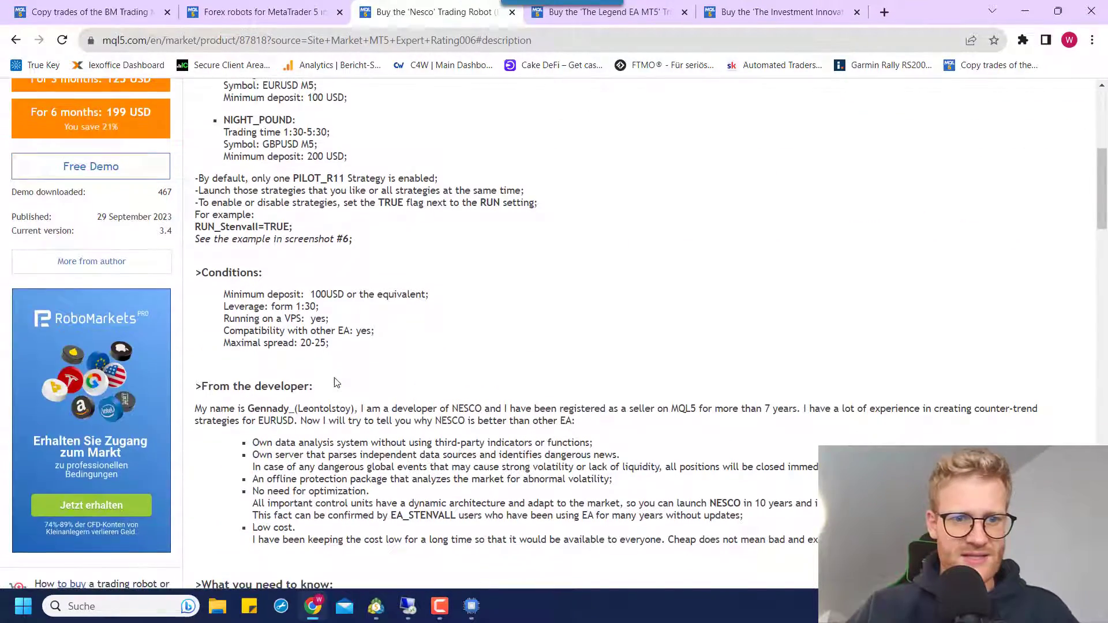
pyautogui.scroll(-5, 335, 382)
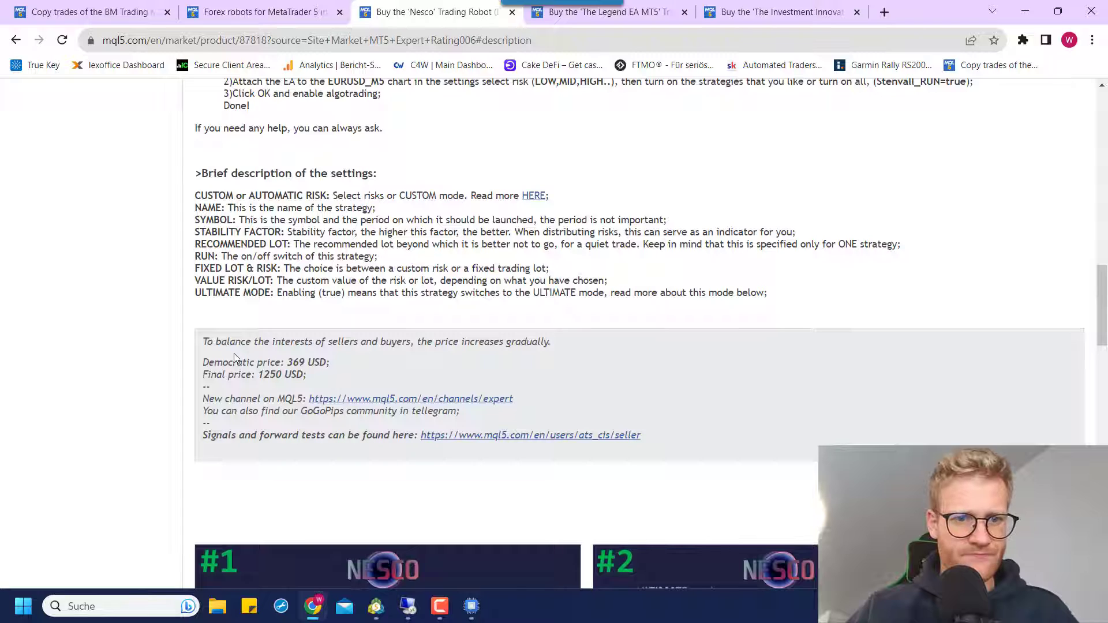
pyautogui.moveTo(205, 359); pyautogui.dragTo(325, 381)
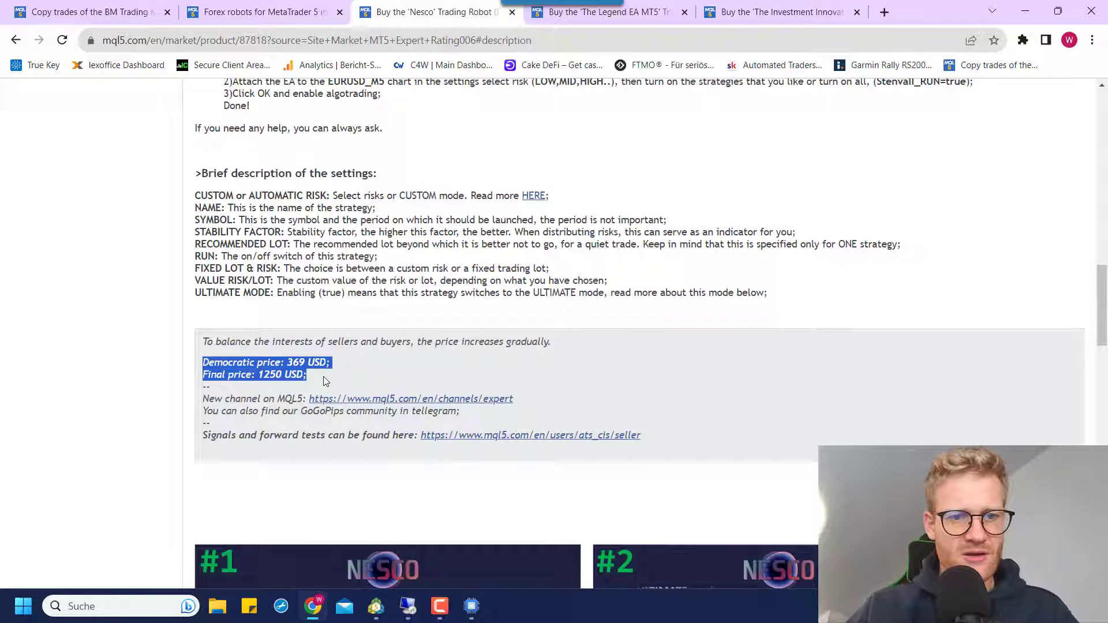
pyautogui.click(323, 378)
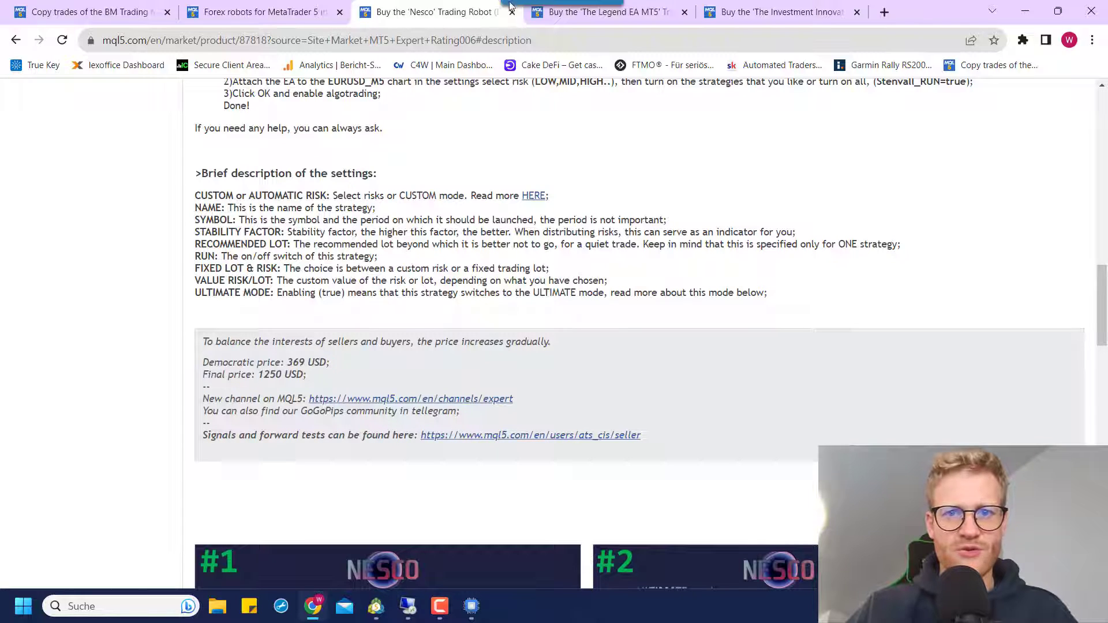
pyautogui.click(512, 16)
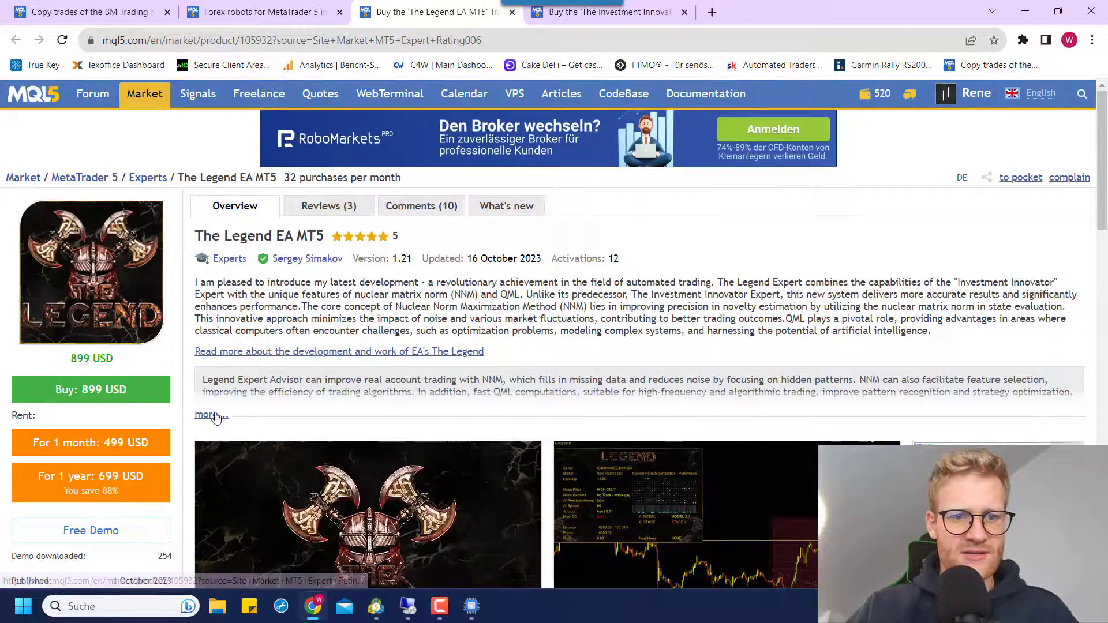
# Scroll through The Legend EA description, then close it to reveal The Investment Innovator EA
pyautogui.scroll(-3, 215, 415)
pyautogui.scroll(3, 392, 387)
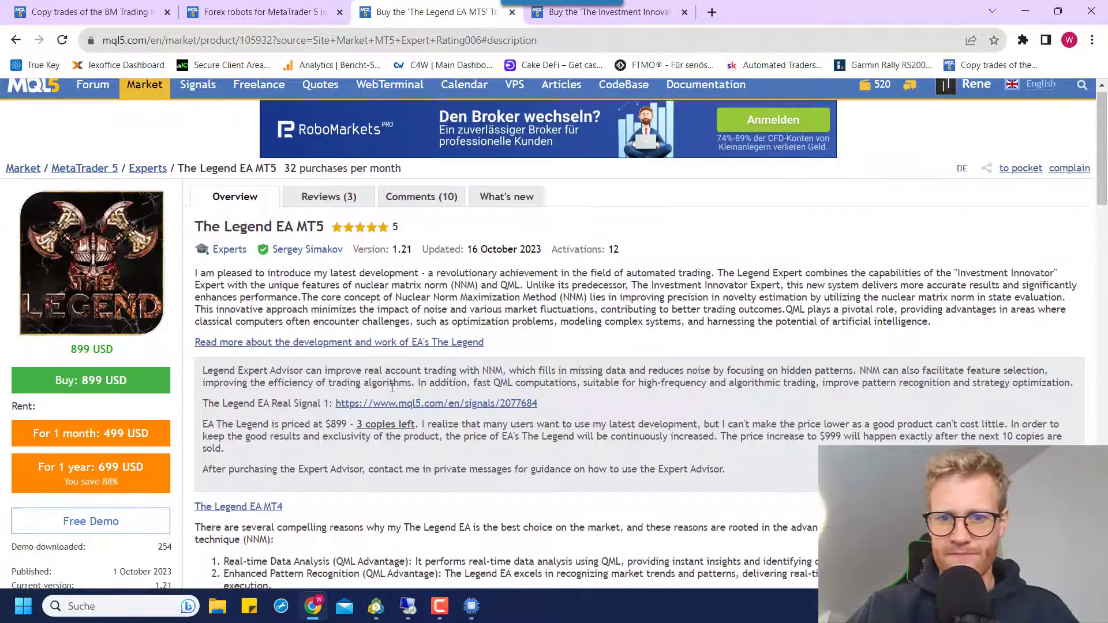
pyautogui.scroll(-12, 392, 388)
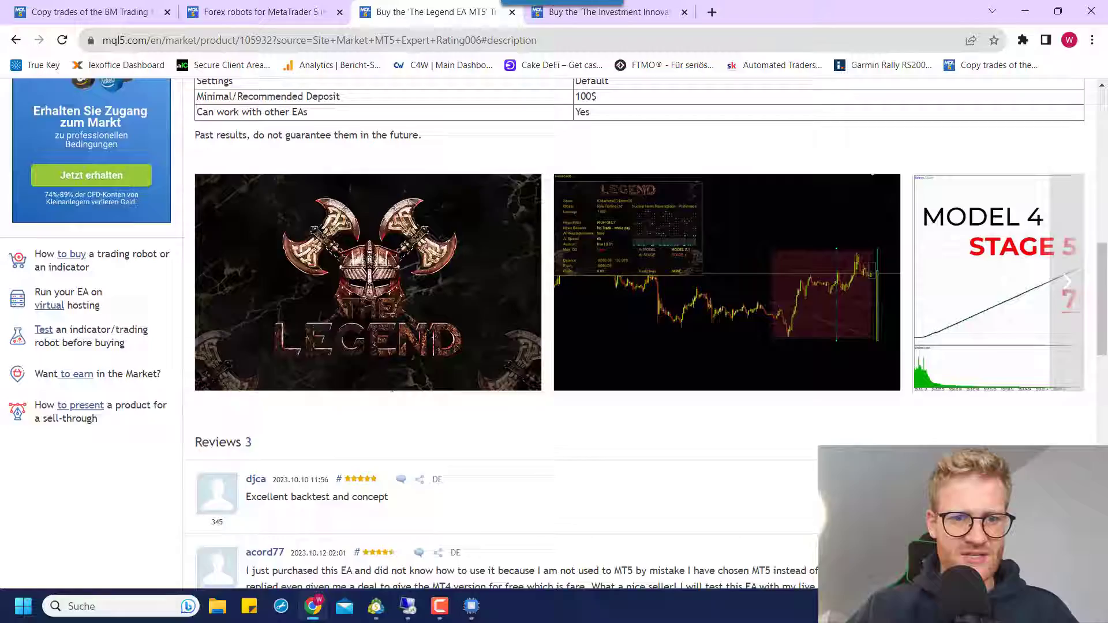
pyautogui.scroll(-3, 391, 390)
pyautogui.scroll(8, 392, 387)
pyautogui.scroll(6, 391, 388)
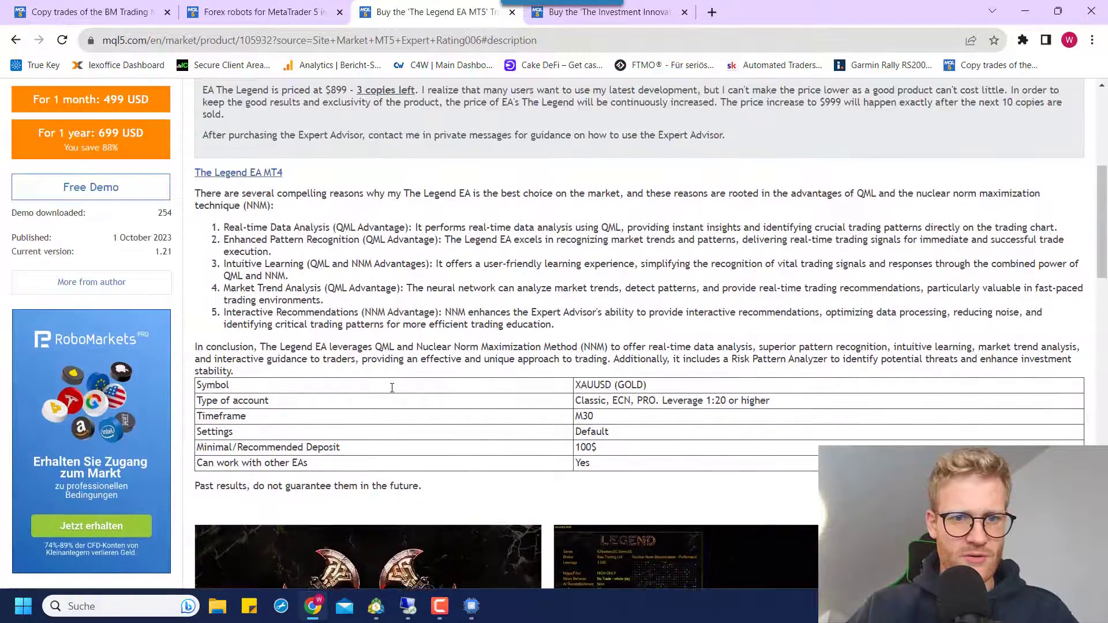
pyautogui.moveTo(208, 397); pyautogui.dragTo(330, 428)
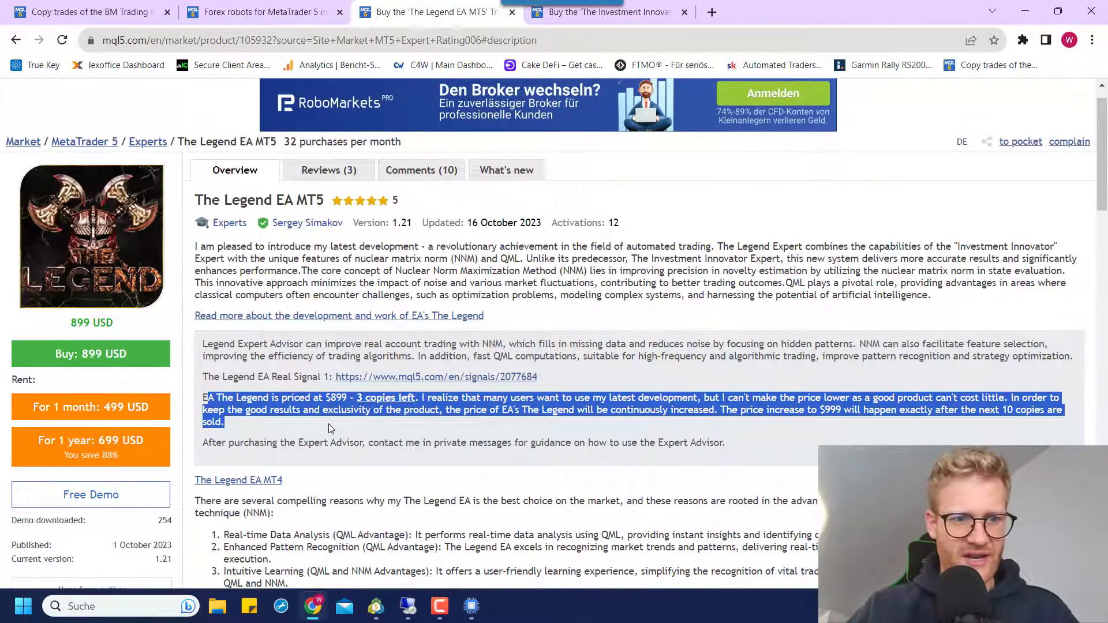
pyautogui.click(513, 13)
pyautogui.click(439, 12)
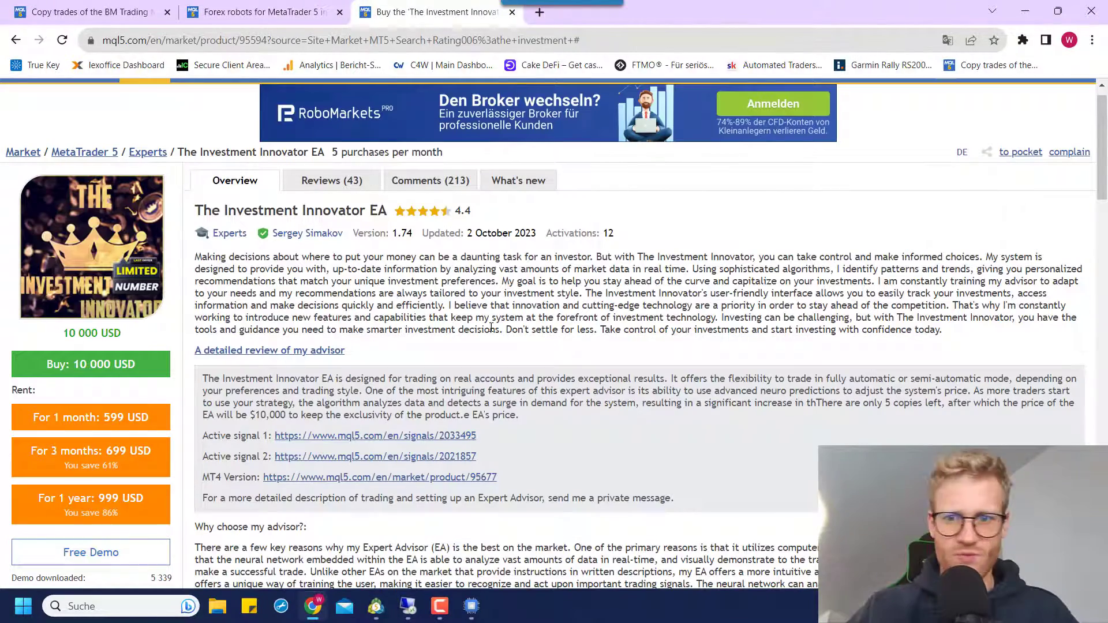
pyautogui.scroll(-1, 417, 284)
pyautogui.scroll(1, 450, 230)
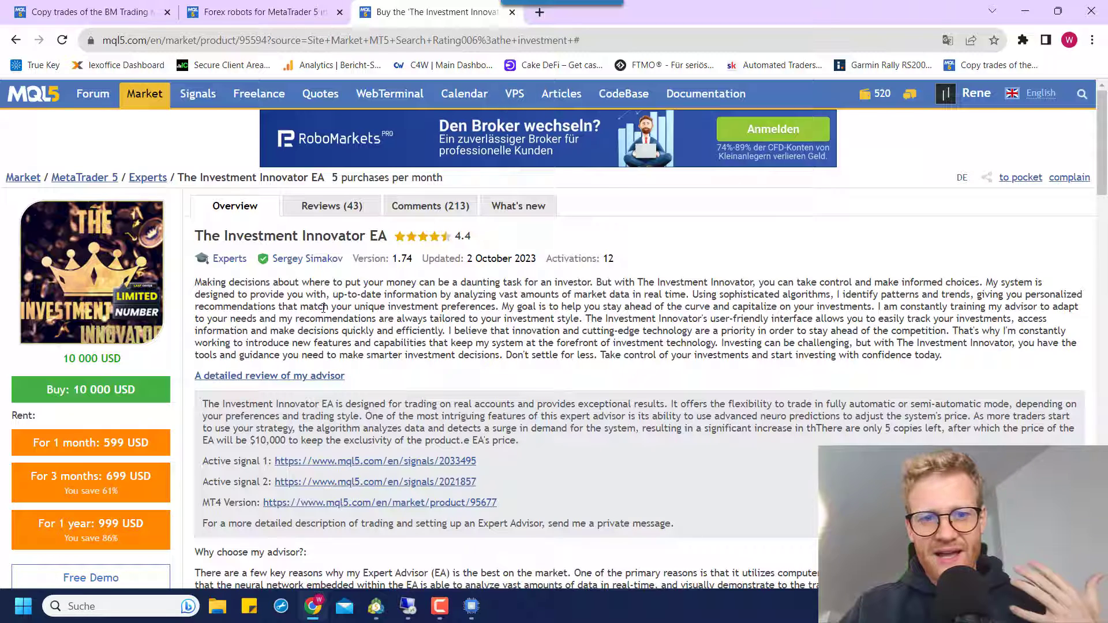
pyautogui.tripleClick(311, 318)
pyautogui.click(311, 318)
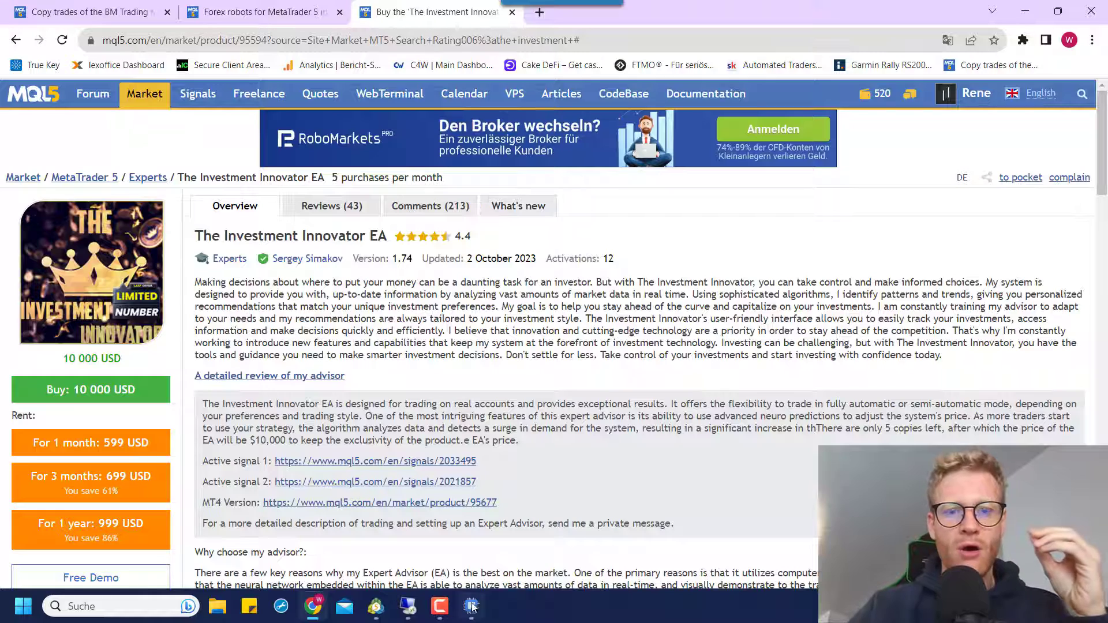
# Scroll the BM Trading signal page to its Growth chart, then bring up the remote MetaTrader 4 session
pyautogui.click(87, 11)
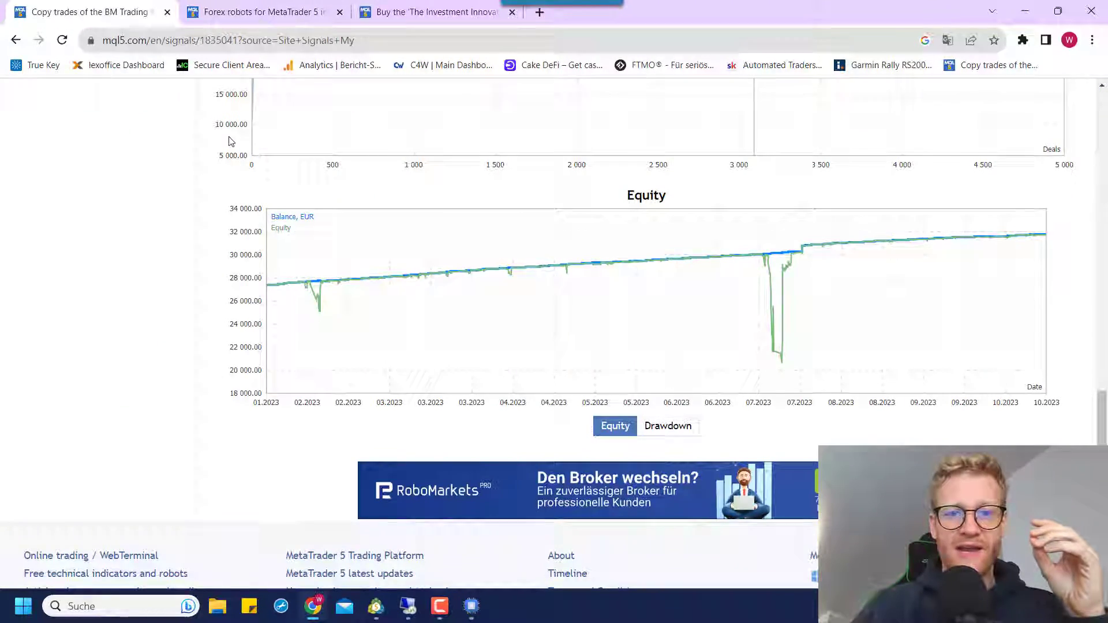
pyautogui.scroll(10, 408, 220)
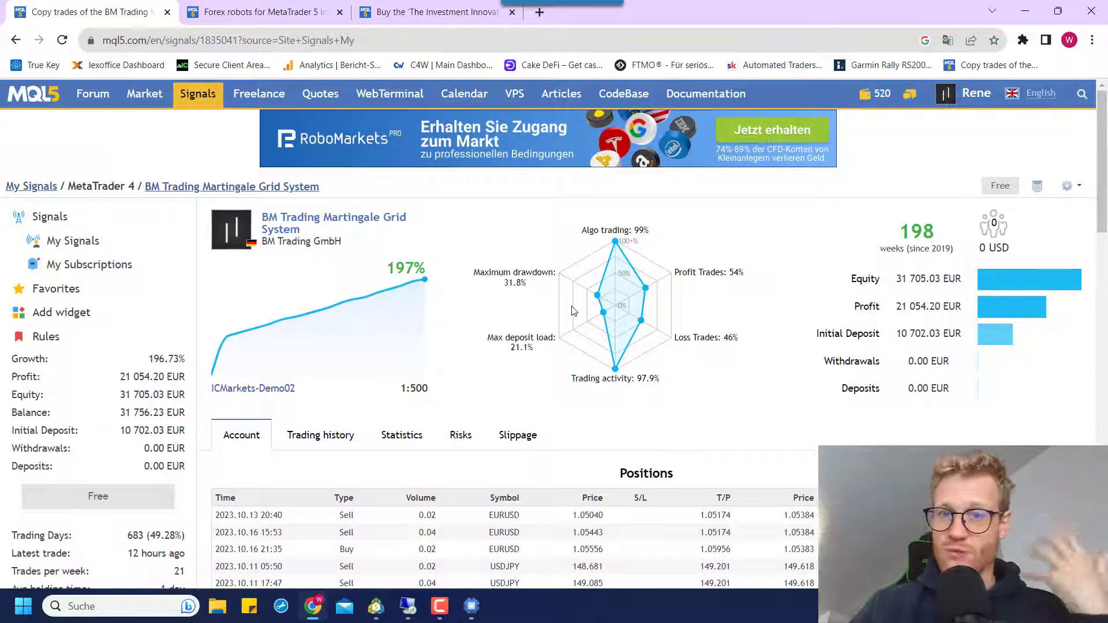
pyautogui.scroll(-7, 614, 382)
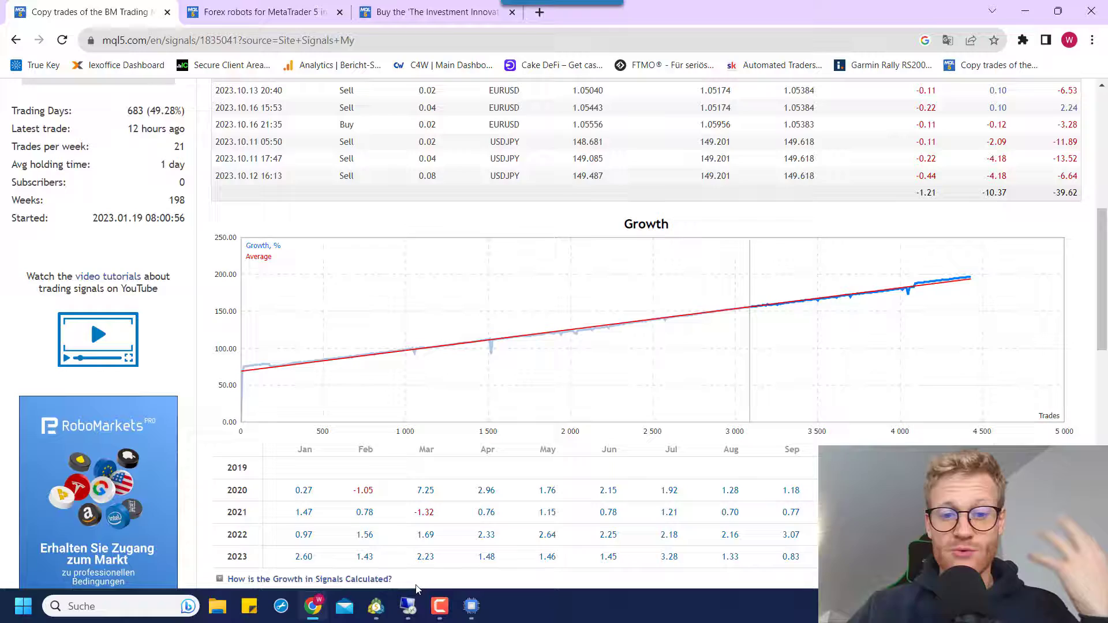
pyautogui.moveTo(409, 606)
pyautogui.click(419, 518)
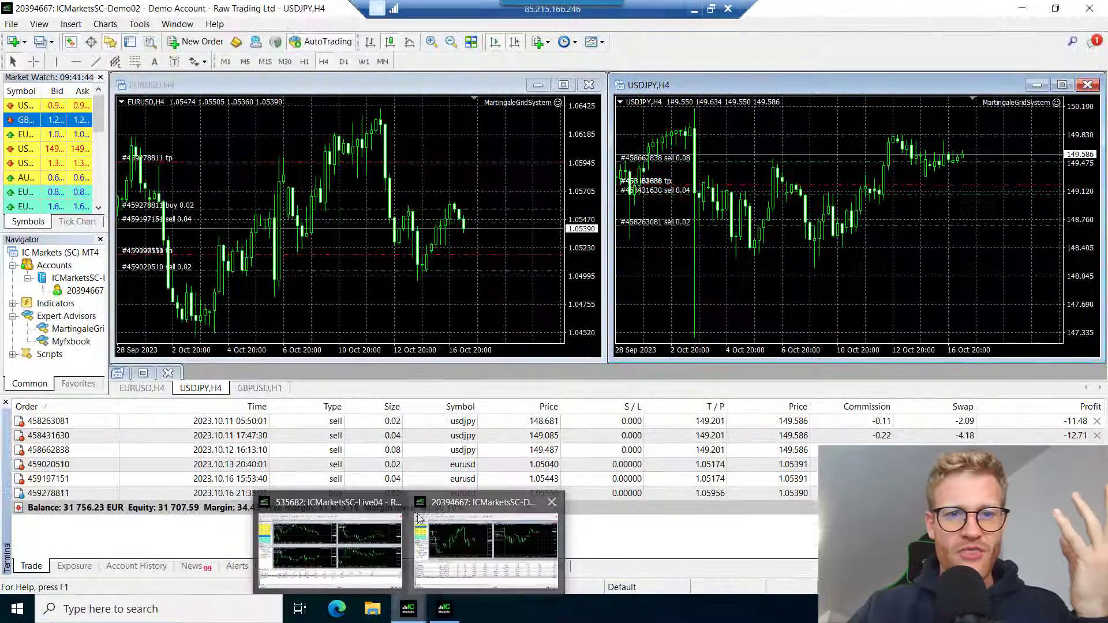
# Check the EURUSD,H4 chart's open grid orders, then disconnect and confirm ending the remote desktop session
pyautogui.click(380, 328)
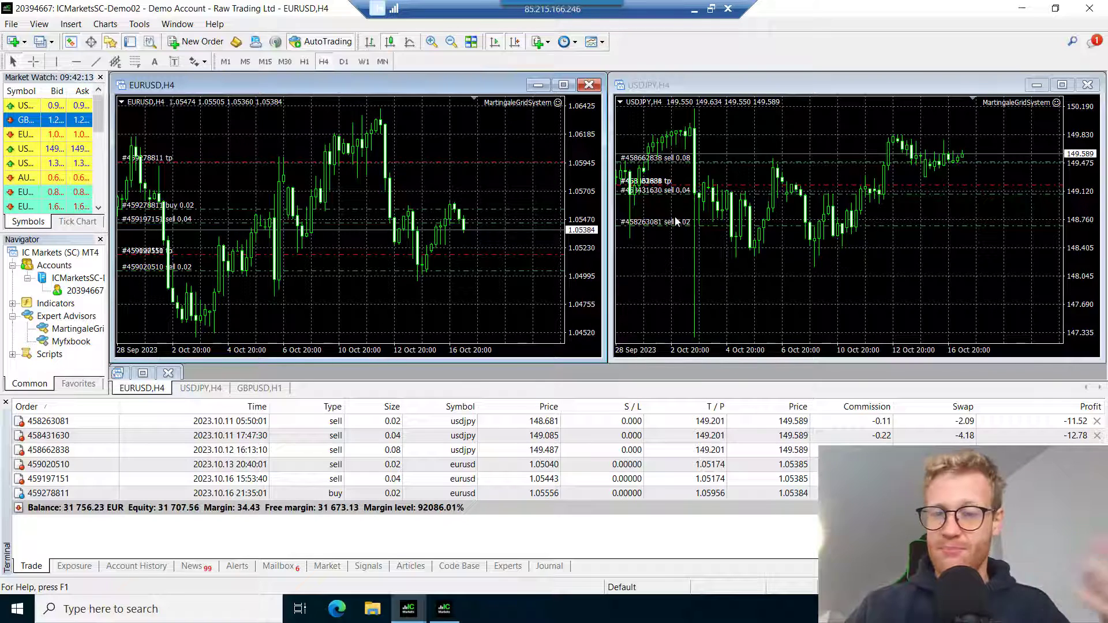
pyautogui.click(729, 10)
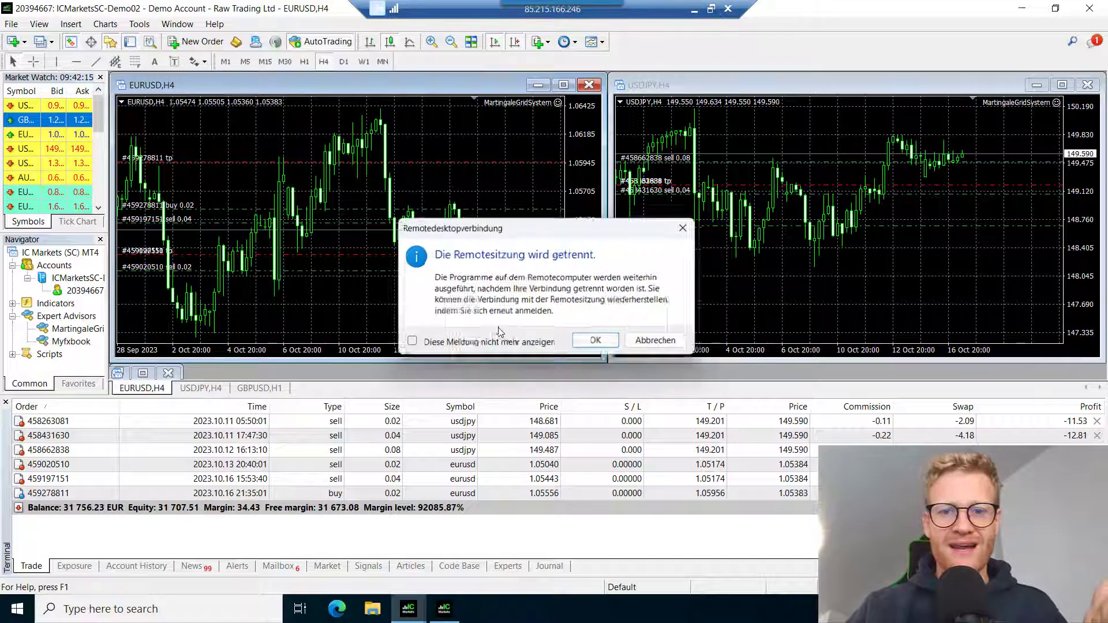
pyautogui.click(594, 341)
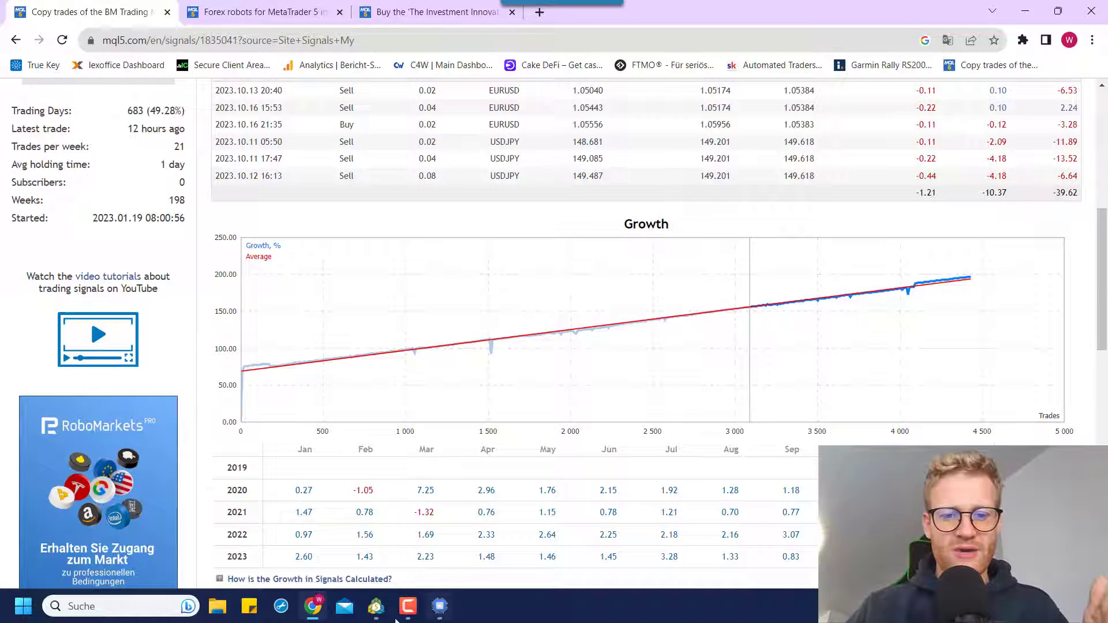
# Switch to MetaTrader 5 and close the running Strategy Tester Visualization window
pyautogui.click(375, 606)
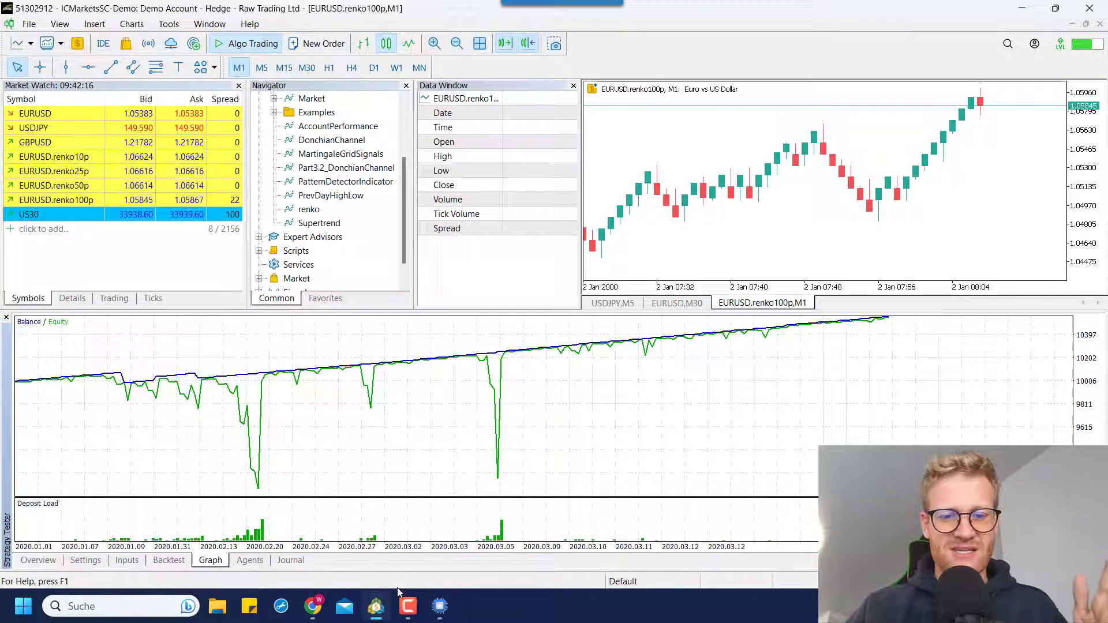
pyautogui.click(95, 559)
pyautogui.click(440, 606)
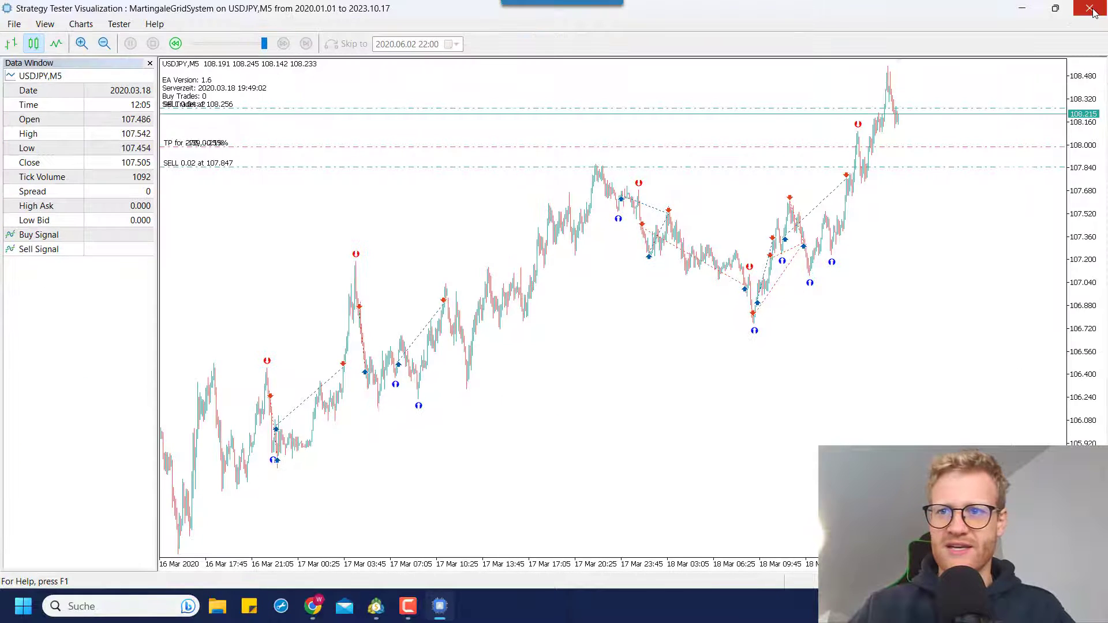
pyautogui.click(1091, 9)
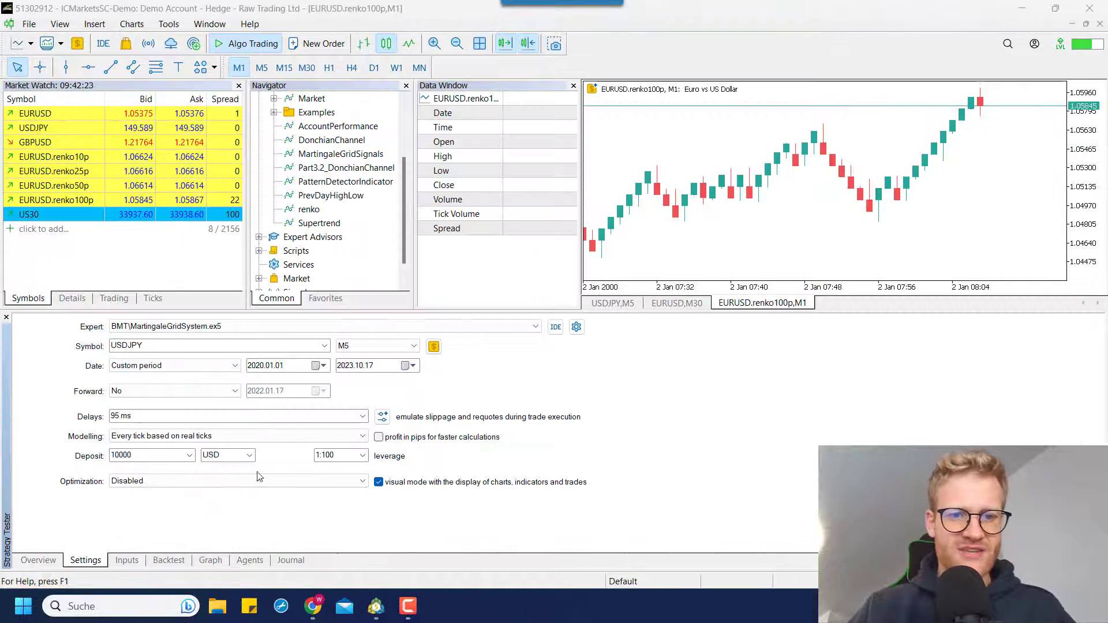
# Turn off visual mode, start the 2020.01.01–2023.10.17 USDJPY M5 backtest, and show its graph
pyautogui.click(255, 365)
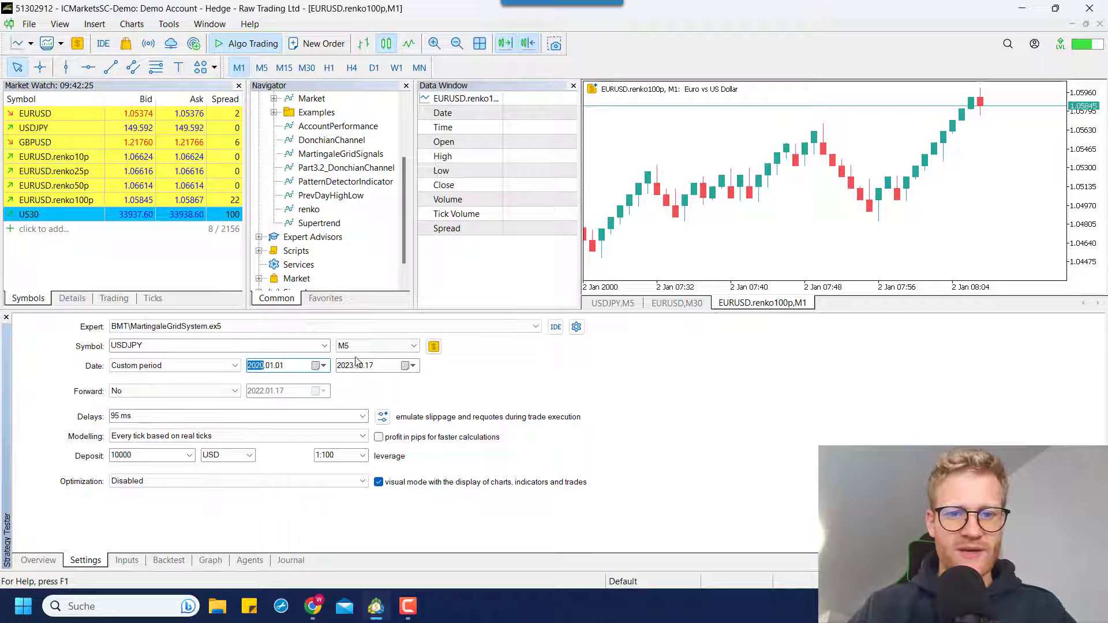
pyautogui.click(379, 482)
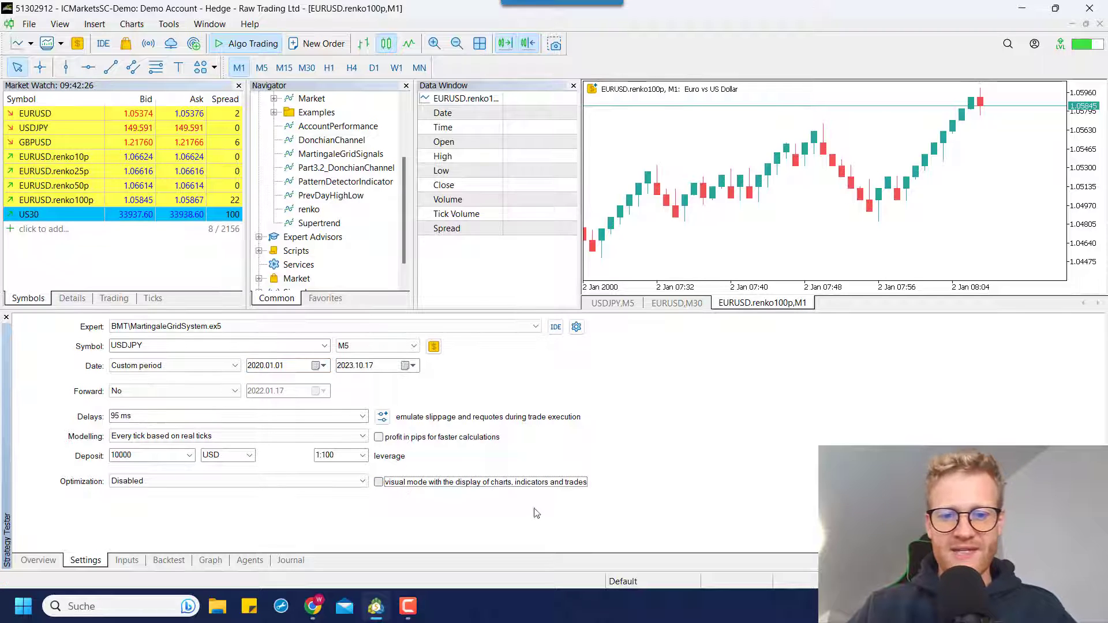
pyautogui.click(1068, 539)
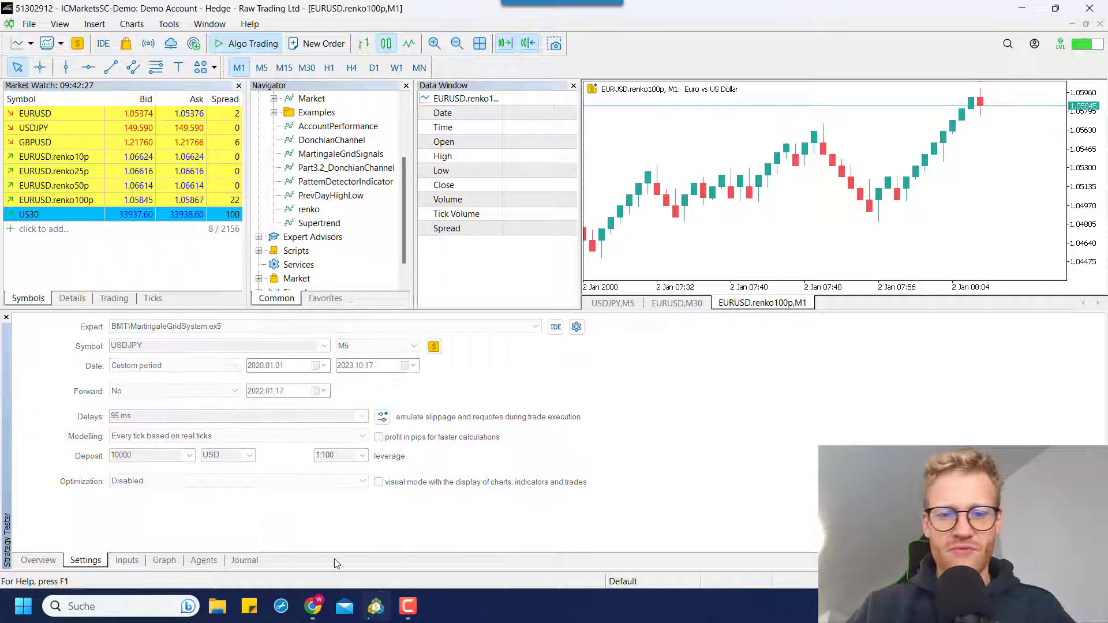
pyautogui.click(170, 557)
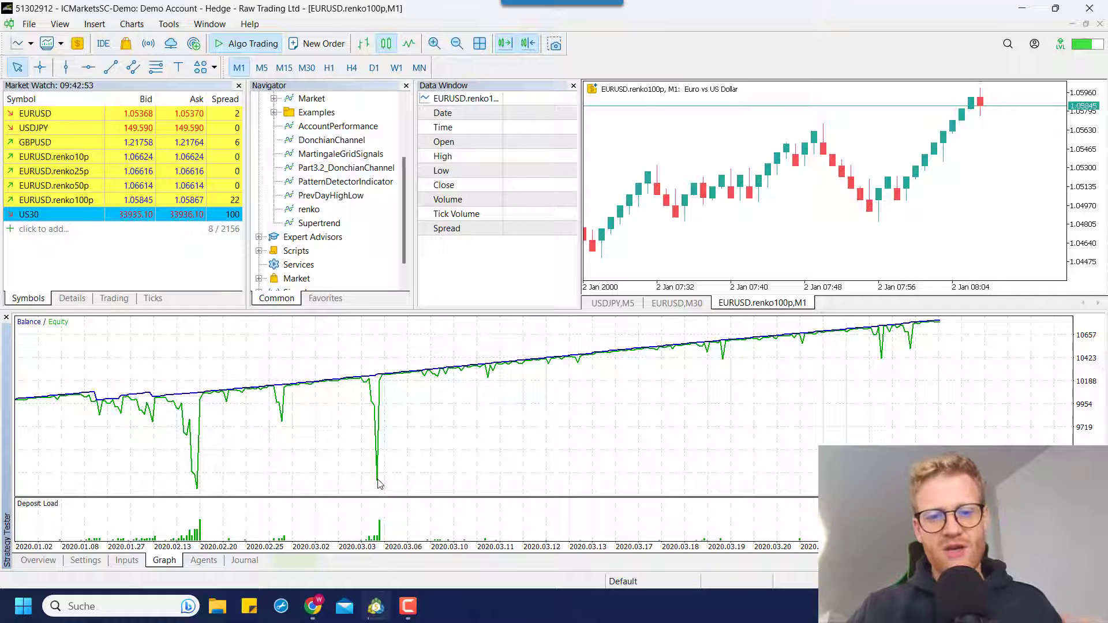
# Watch the balance curve climb past 12,669 into early 2021 despite the June 2020 equity dip
pyautogui.moveTo(379, 484)
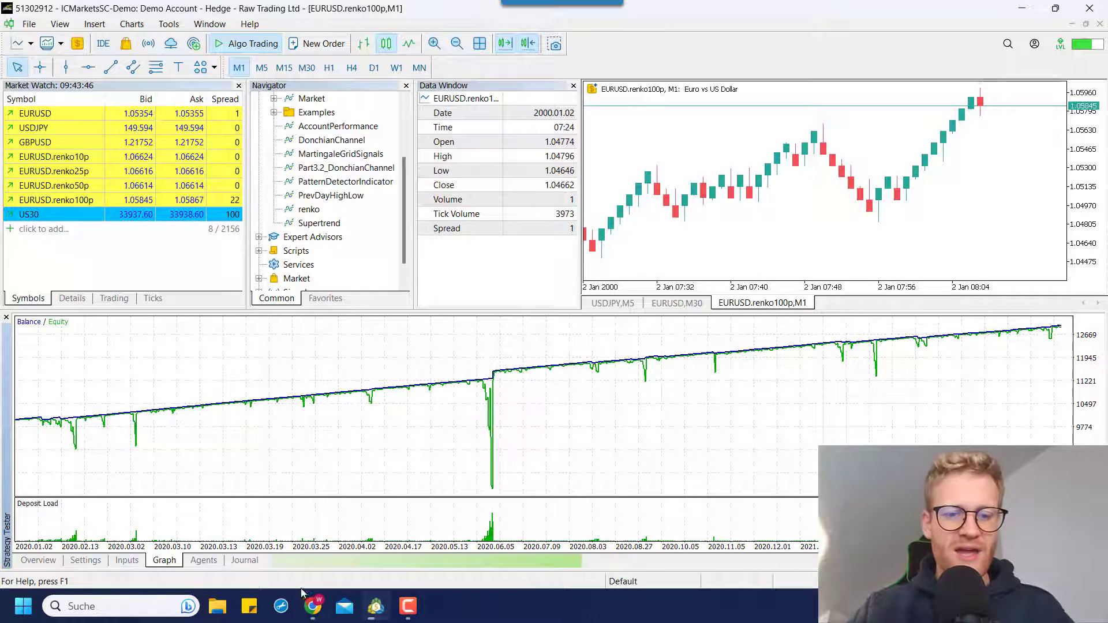
# Open The Investment Innovator EA's Reviews (43) in Chrome and read the first reviews
pyautogui.click(312, 606)
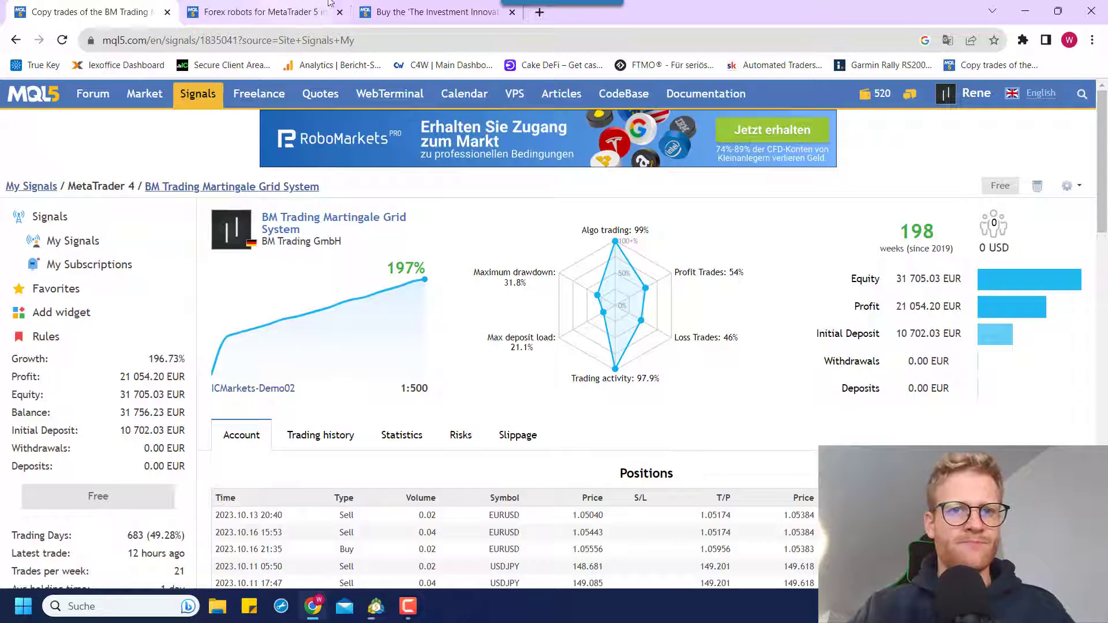
pyautogui.click(437, 12)
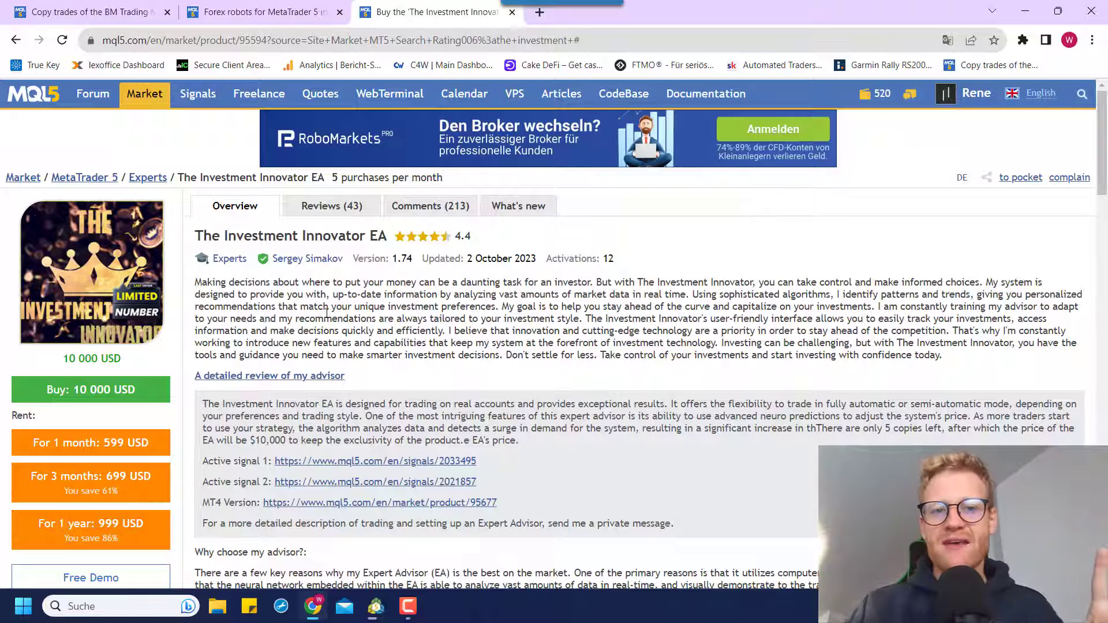
pyautogui.click(332, 206)
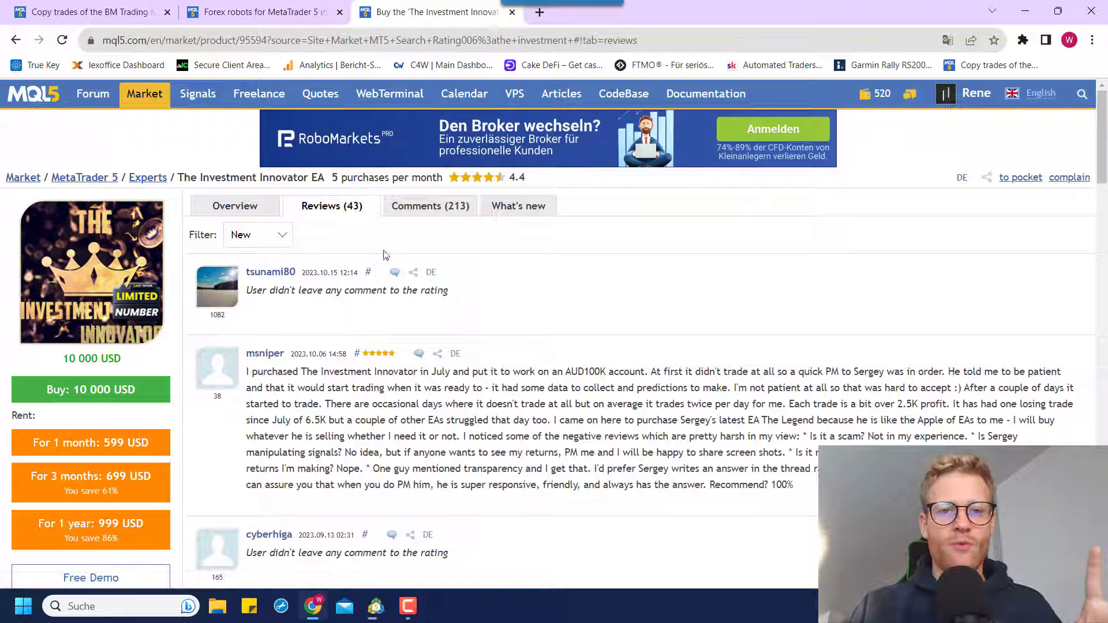
pyautogui.tripleClick(256, 290)
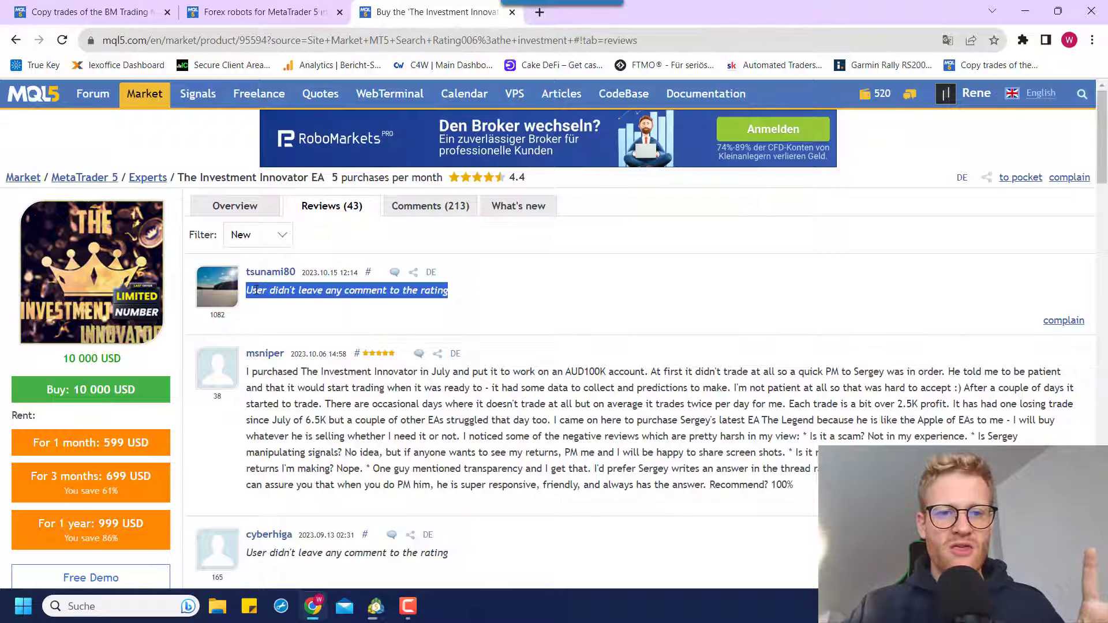
pyautogui.scroll(-2, 302, 437)
pyautogui.tripleClick(301, 427)
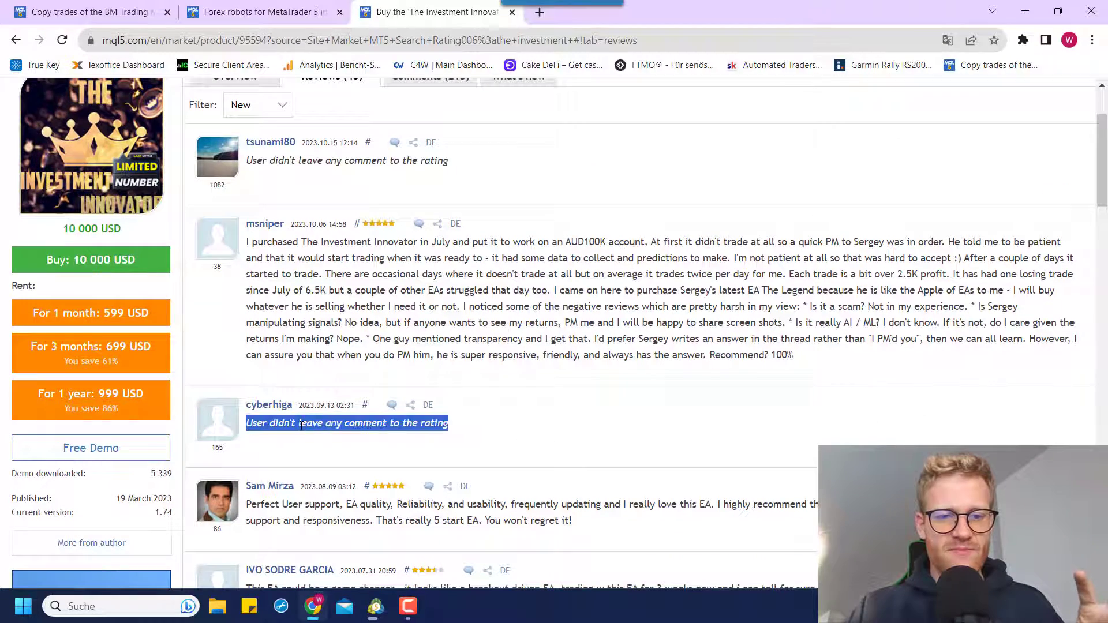
pyautogui.scroll(-4, 300, 430)
pyautogui.scroll(-10, 373, 380)
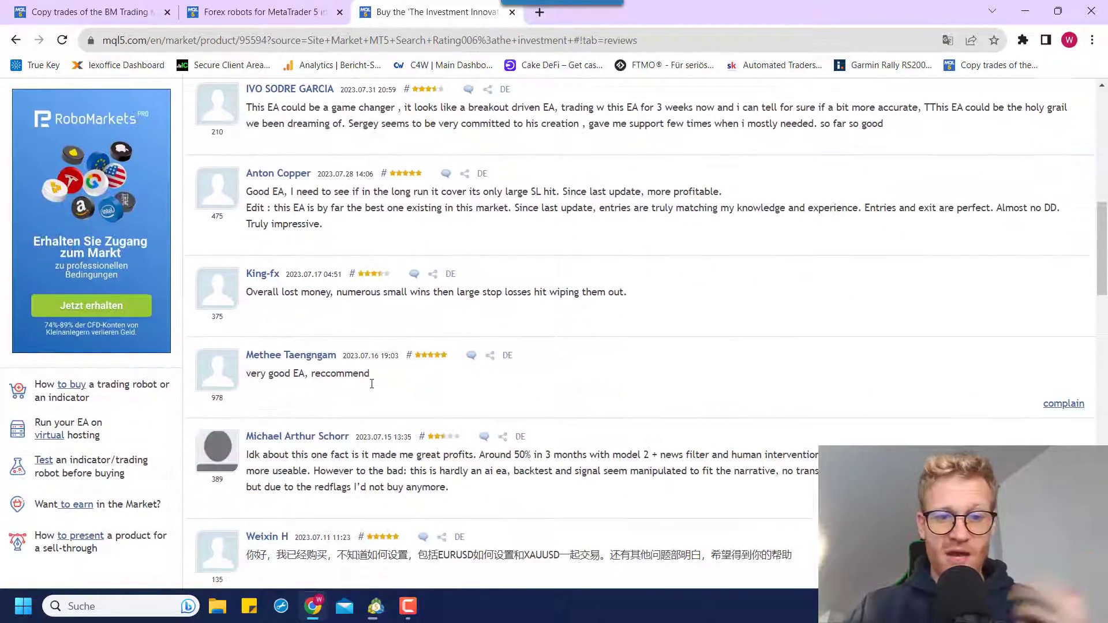
pyautogui.scroll(-5, 371, 384)
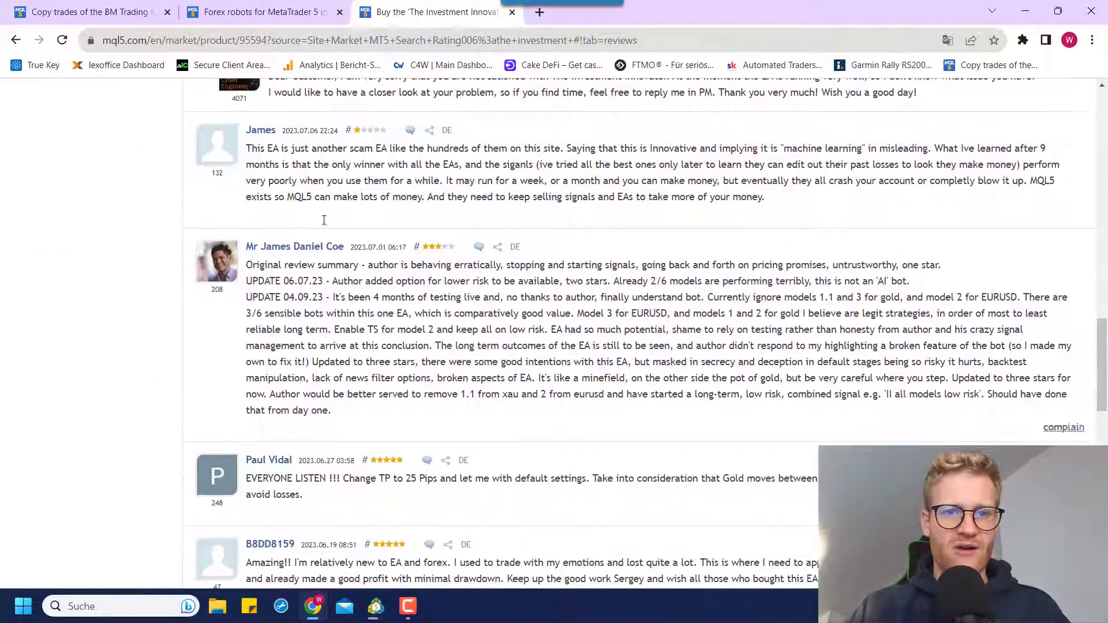
# Read further down, including the review calling the EA a scam, then go to reviews page 2
pyautogui.tripleClick(333, 183)
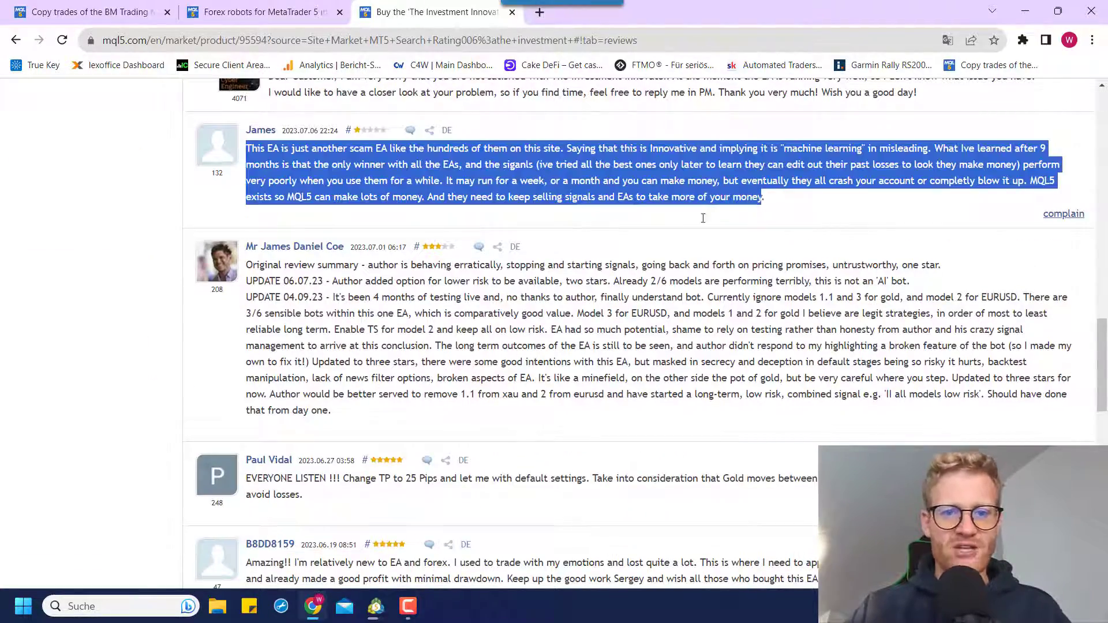
pyautogui.scroll(-7, 428, 379)
pyautogui.scroll(-6, 429, 376)
pyautogui.scroll(20, 296, 201)
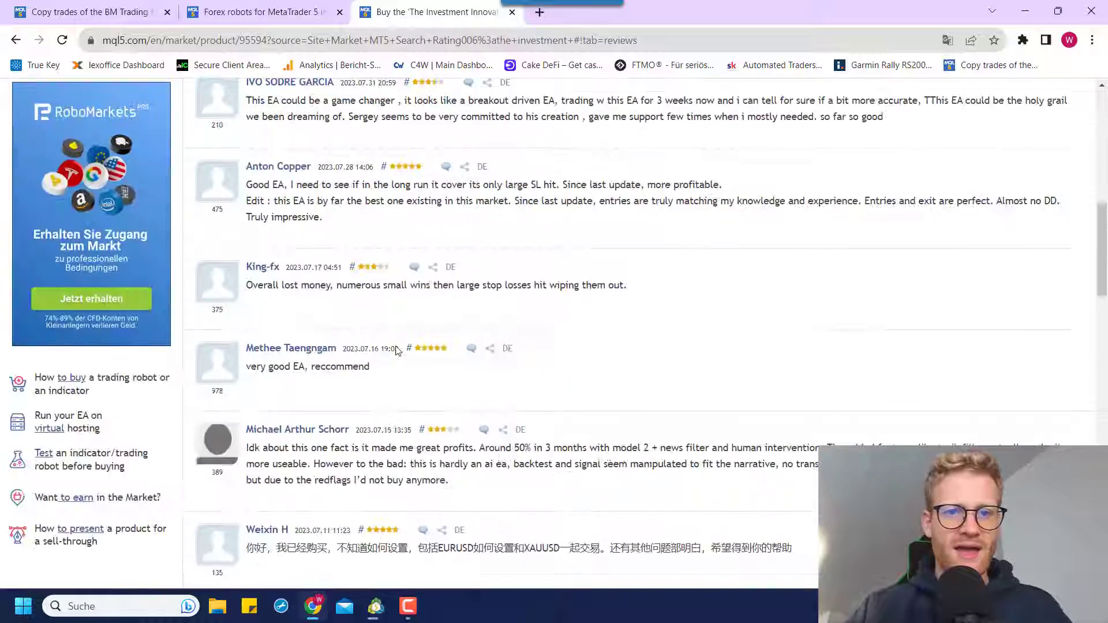
pyautogui.scroll(-20, 294, 242)
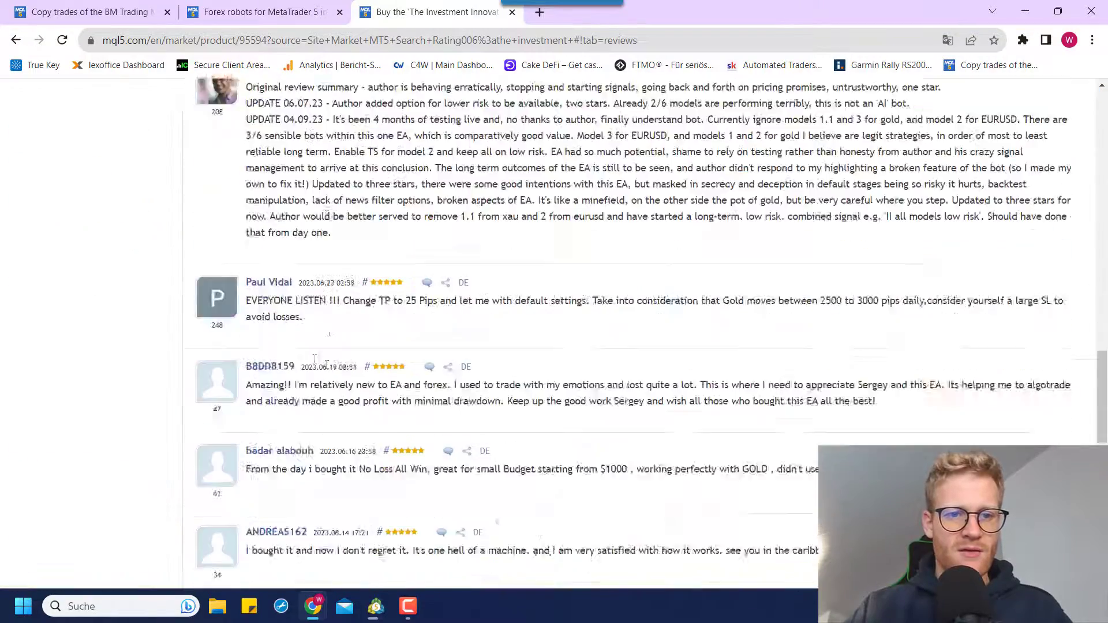
pyautogui.click(219, 263)
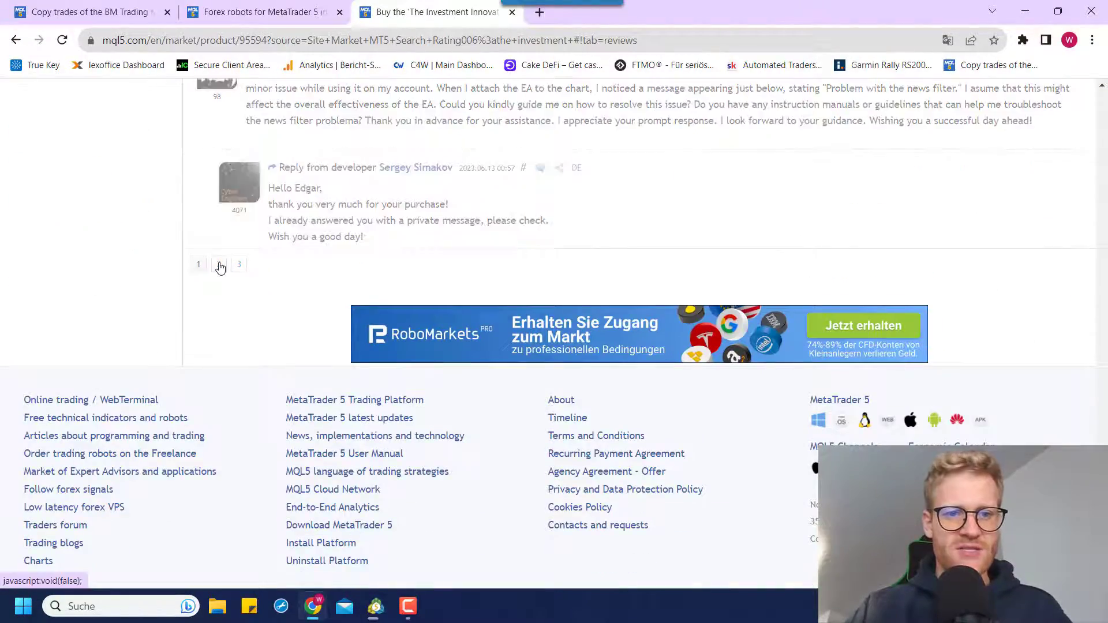
# Read the page 2 reviews, selecting the line calling the seller a scammer
pyautogui.scroll(4, 391, 194)
pyautogui.scroll(10, 391, 194)
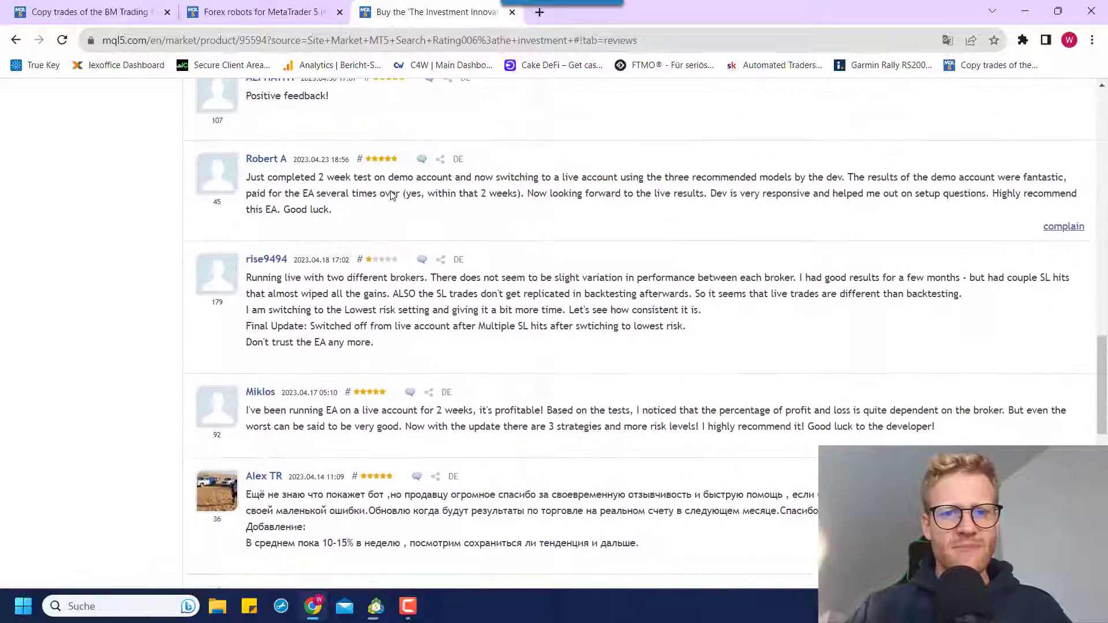
pyautogui.moveTo(290, 366); pyautogui.dragTo(394, 398)
pyautogui.moveTo(453, 420); pyautogui.dragTo(456, 418)
pyautogui.scroll(9, 351, 309)
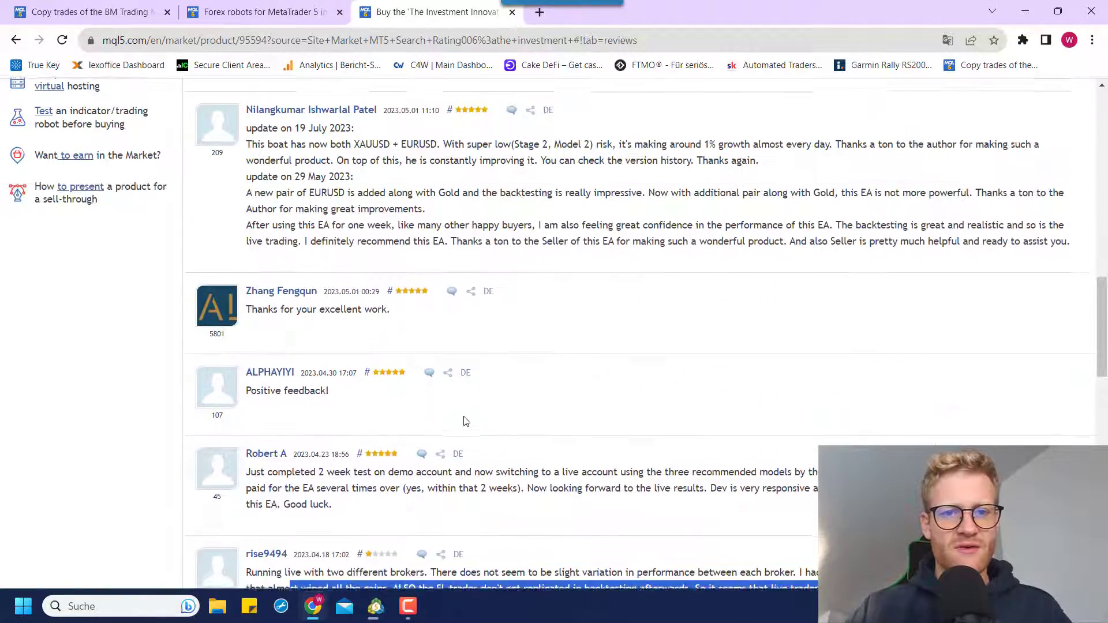
pyautogui.tripleClick(318, 343)
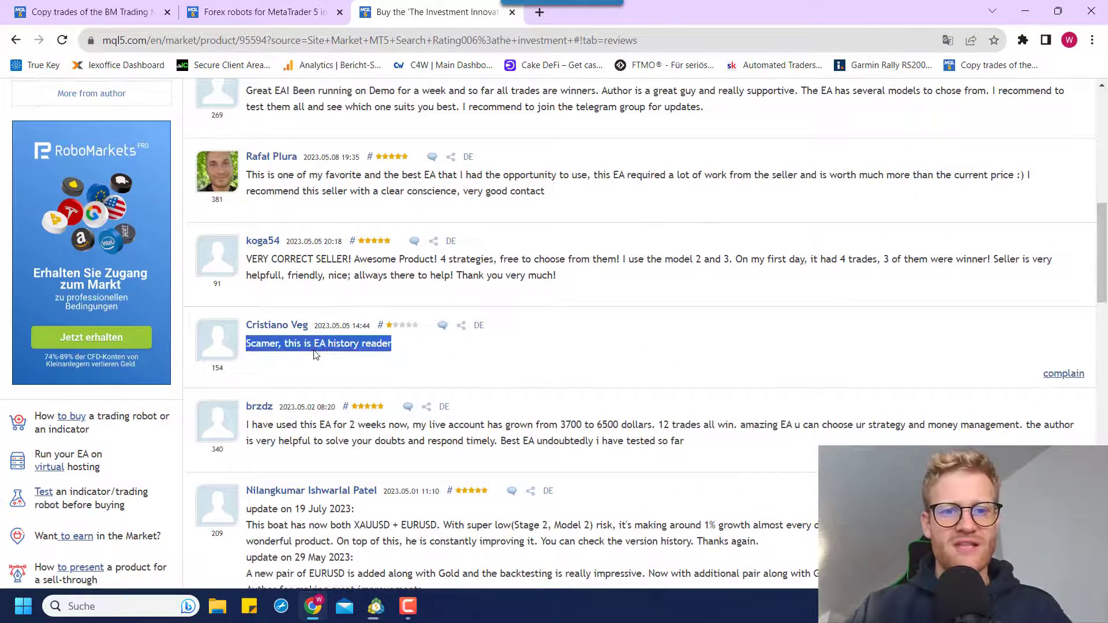
pyautogui.scroll(8, 316, 355)
pyautogui.scroll(-20, 312, 462)
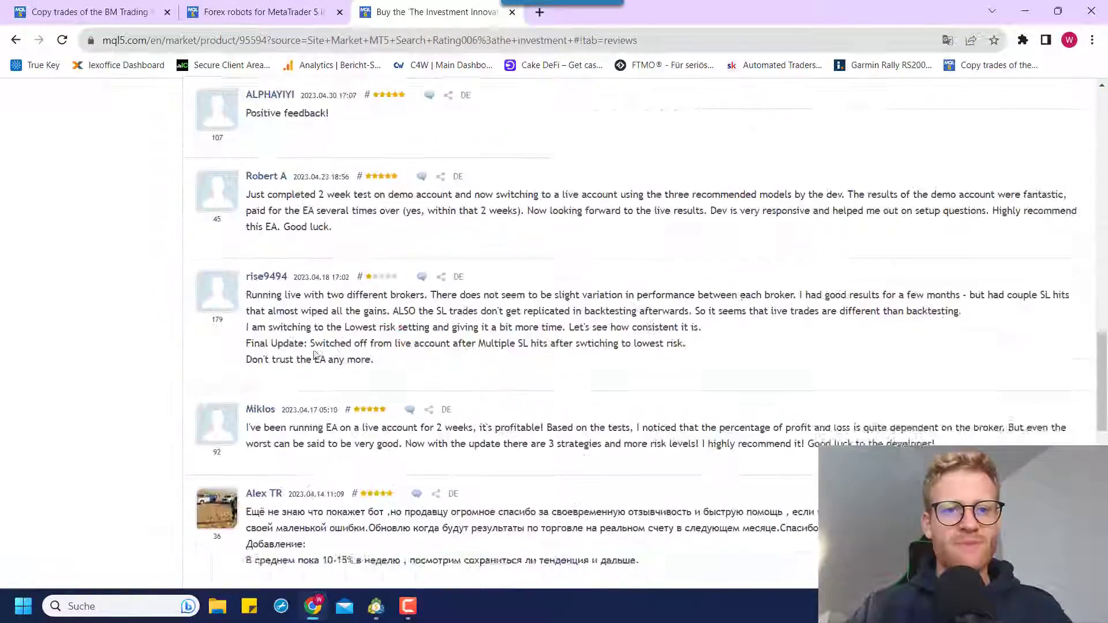
# Read the stopped backtest's graph: balance near 14,591 in late May 2022, equity collapsing at the end
pyautogui.click(373, 607)
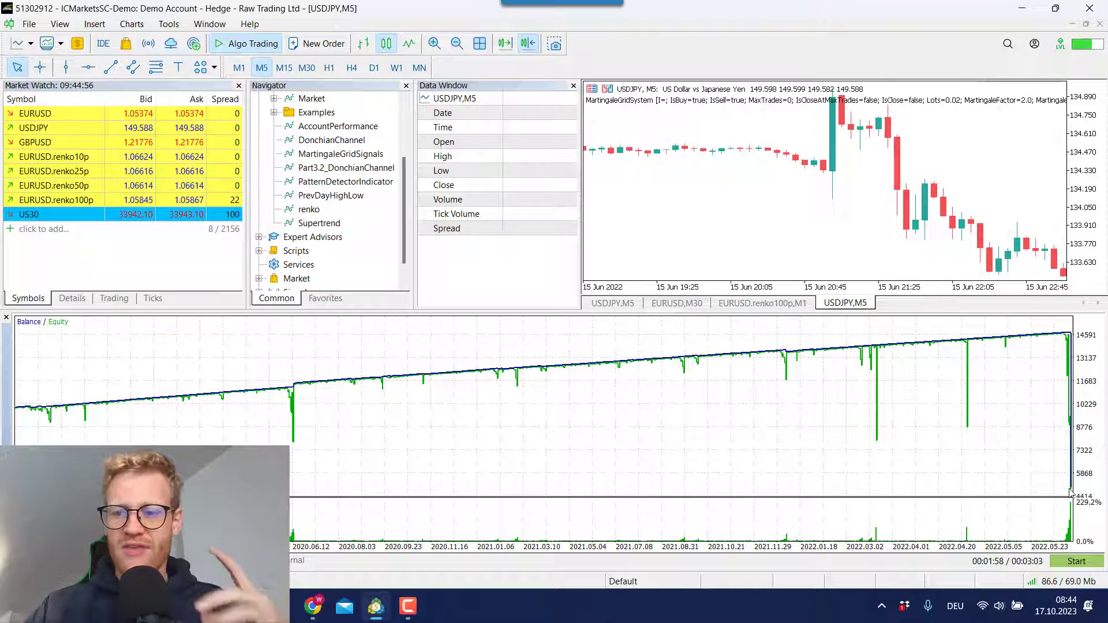
pyautogui.moveTo(1072, 492)
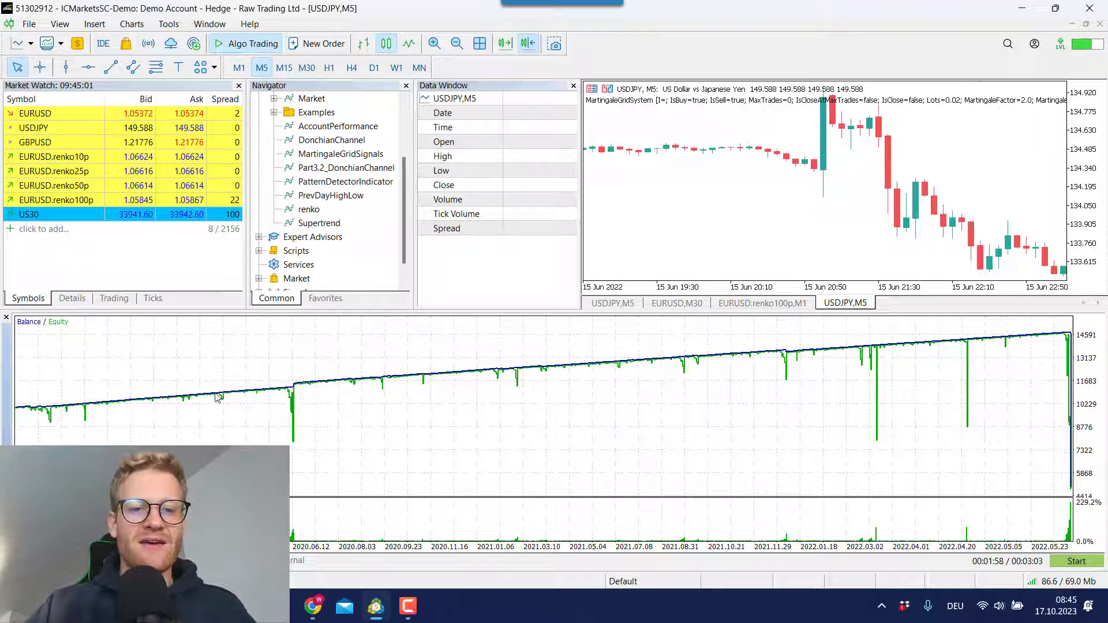
pyautogui.moveTo(65, 406)
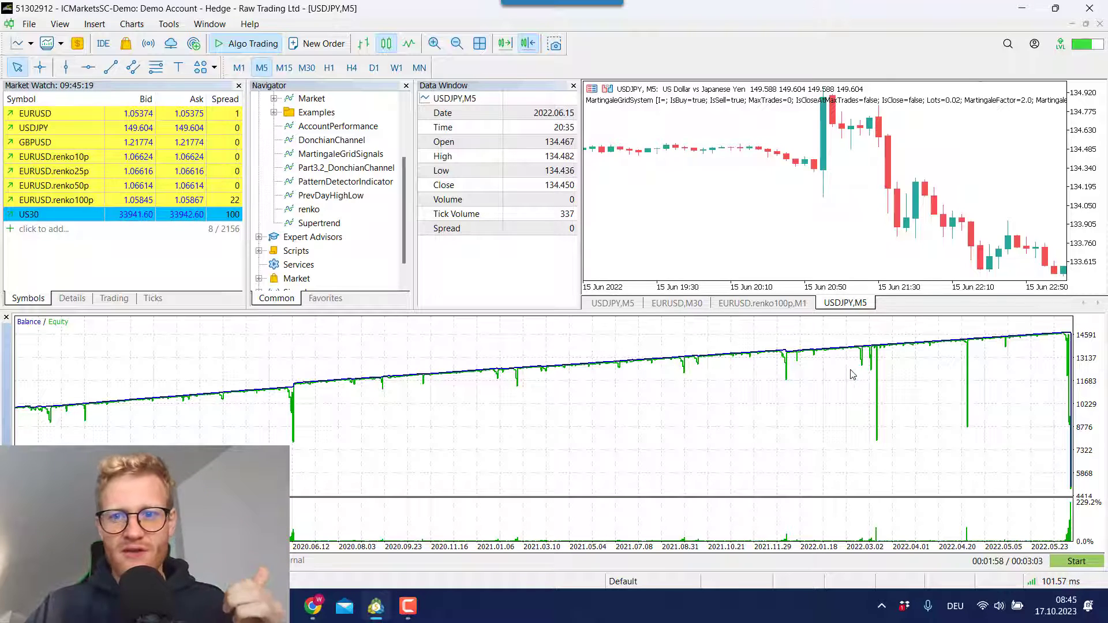
pyautogui.moveTo(740, 361)
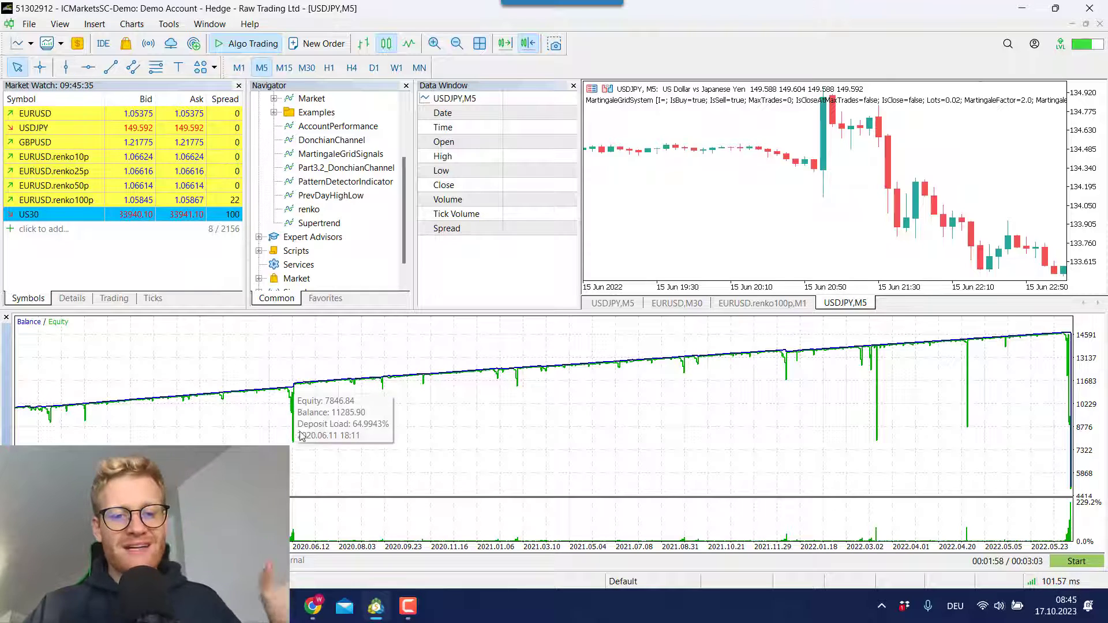
pyautogui.click(318, 612)
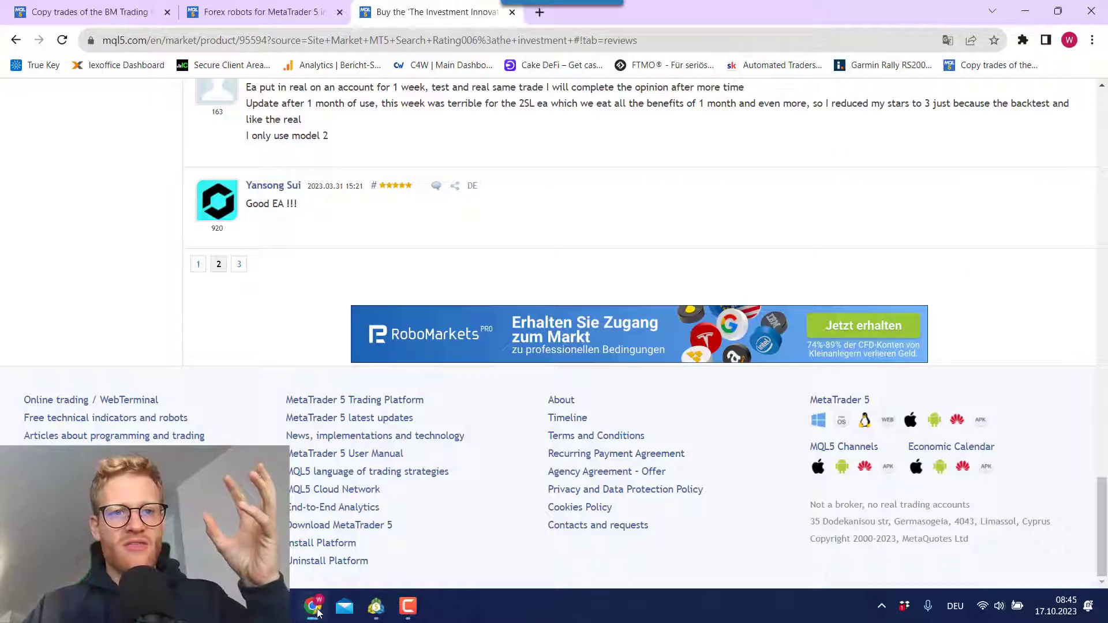
pyautogui.click(317, 11)
pyautogui.click(387, 4)
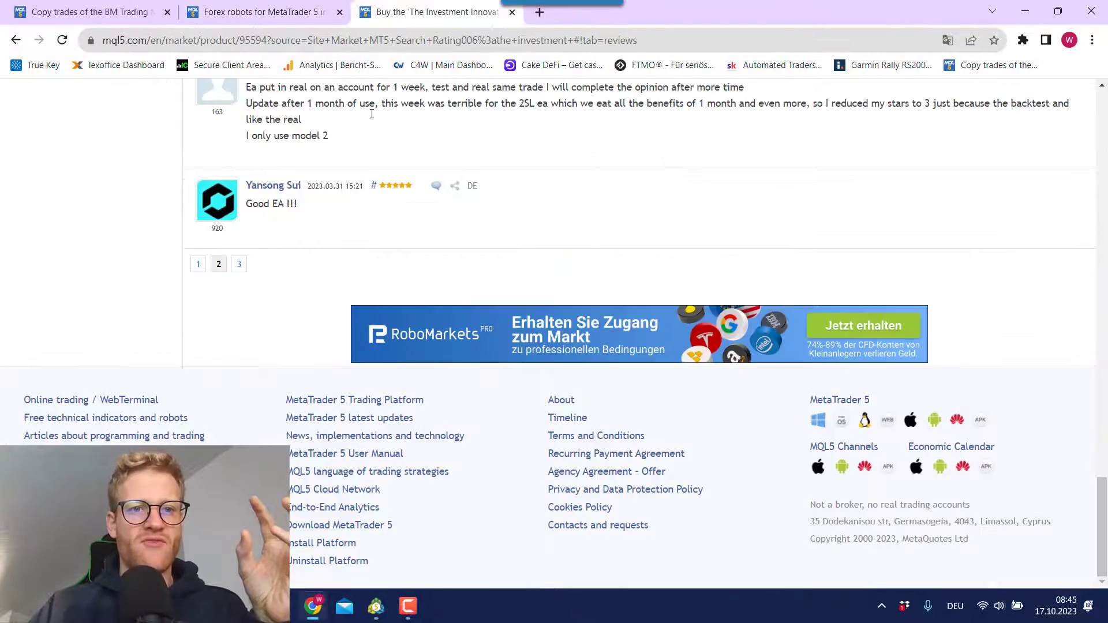
pyautogui.scroll(15, 248, 223)
pyautogui.click(226, 210)
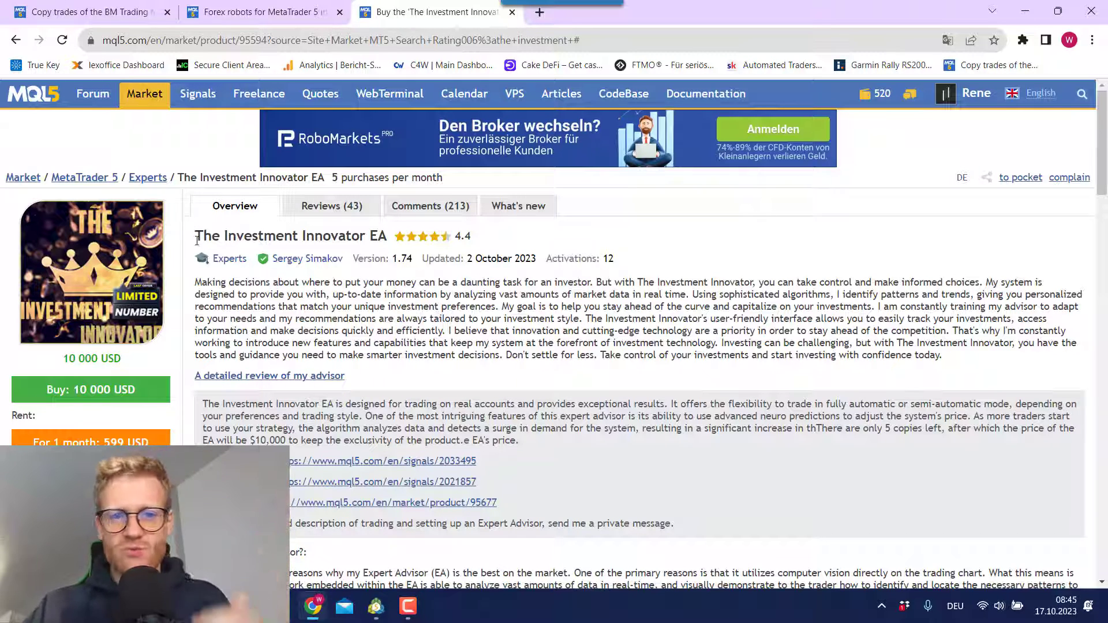
pyautogui.moveTo(192, 228); pyautogui.dragTo(503, 333)
pyautogui.click(502, 333)
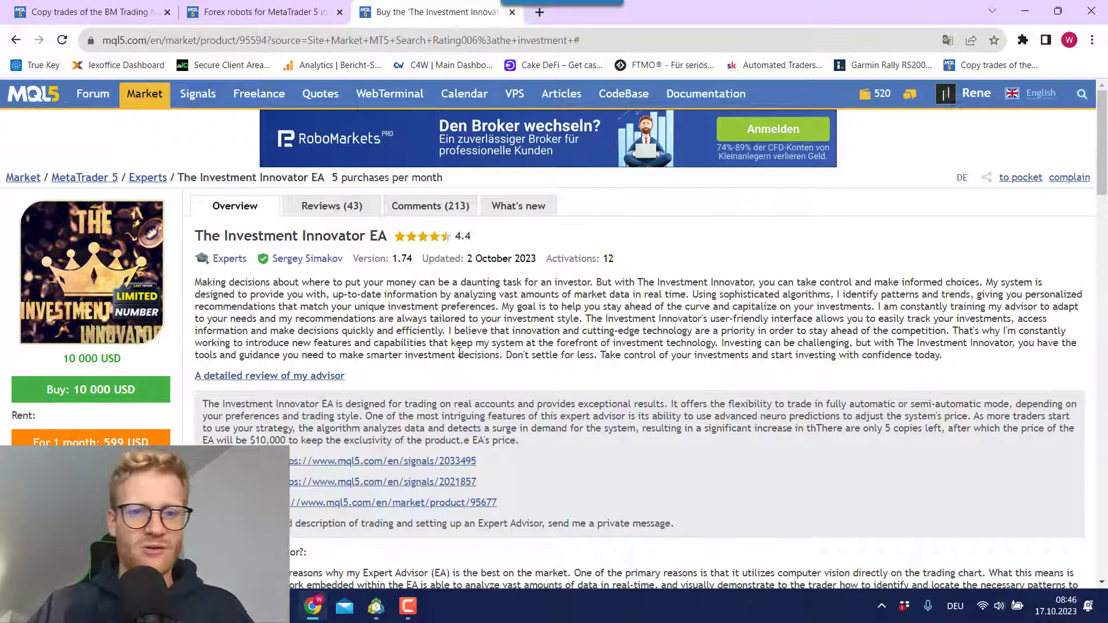
pyautogui.tripleClick(382, 336)
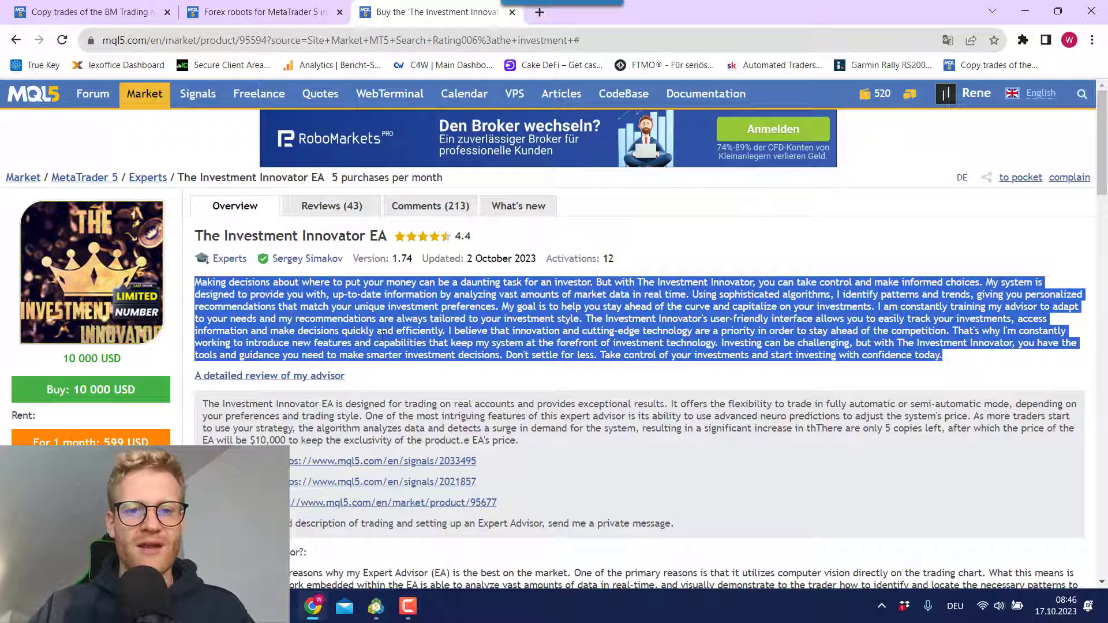
pyautogui.click(383, 336)
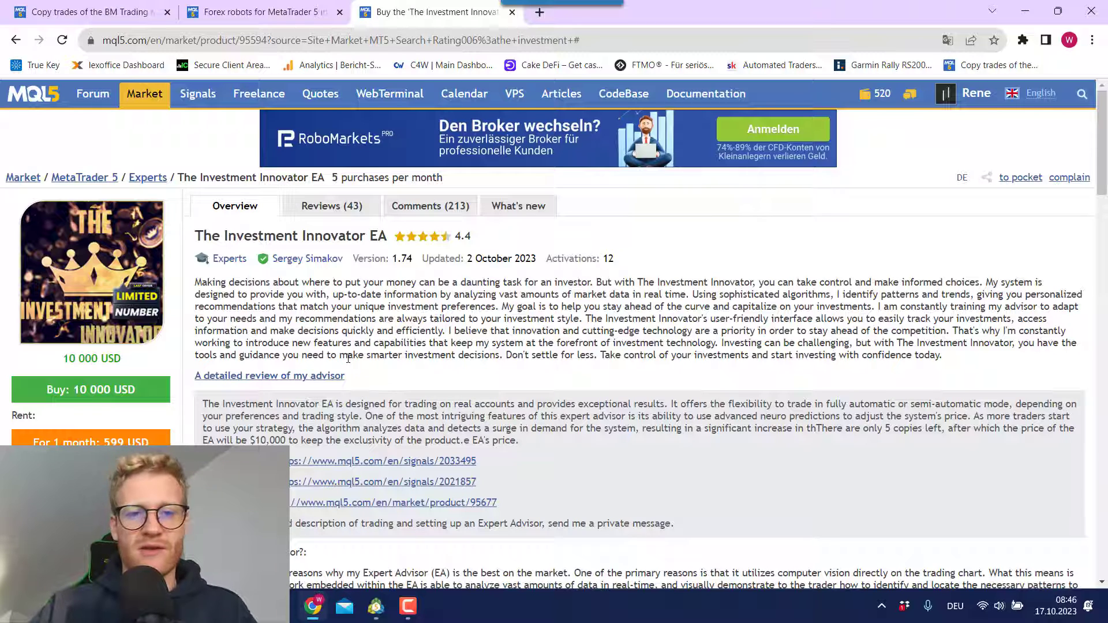
pyautogui.doubleClick(276, 335)
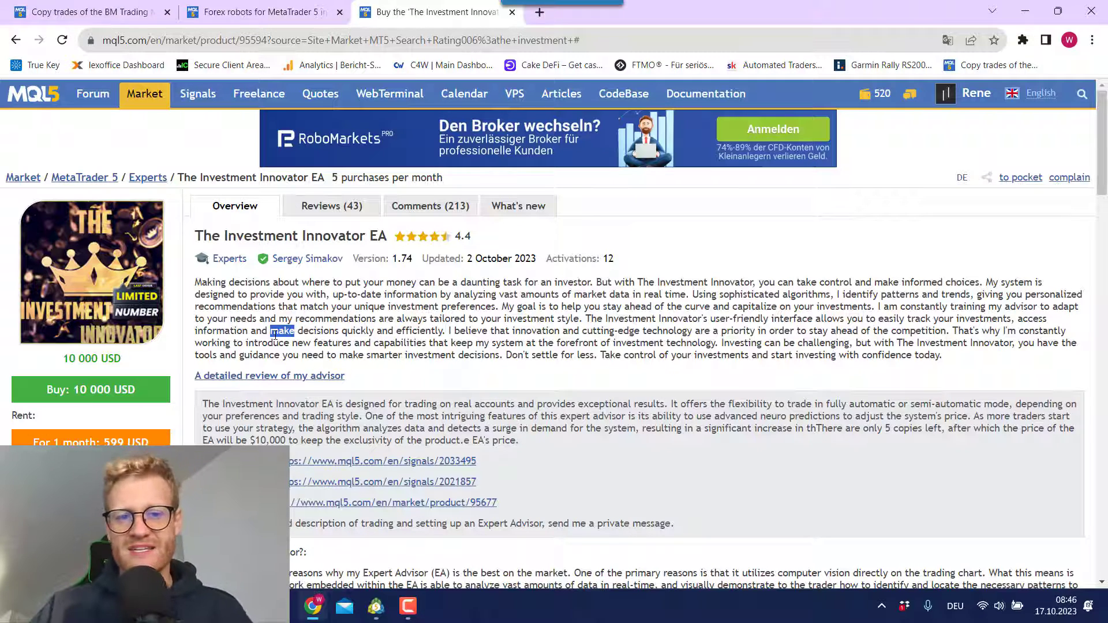
pyautogui.click(276, 335)
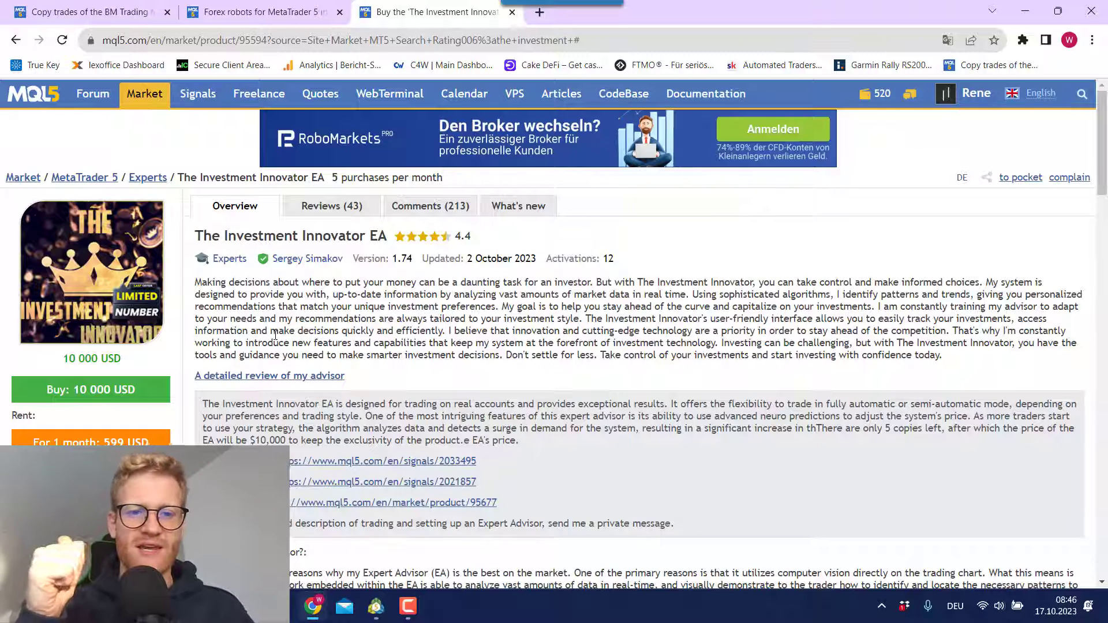
pyautogui.scroll(-1, 275, 335)
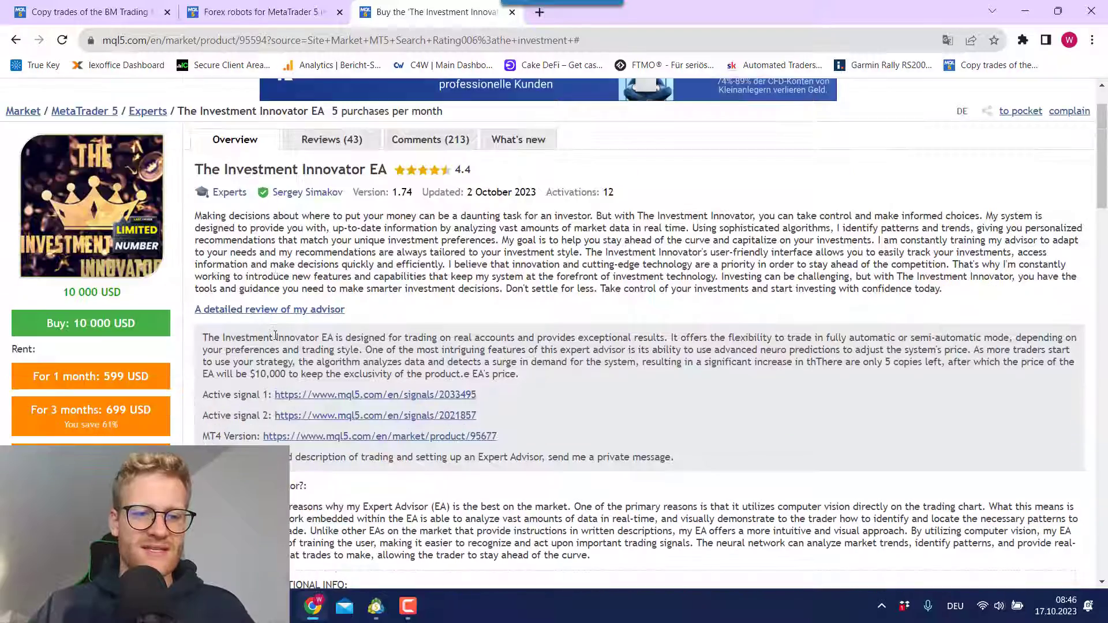
pyautogui.scroll(-1, 275, 335)
pyautogui.scroll(2, 317, 289)
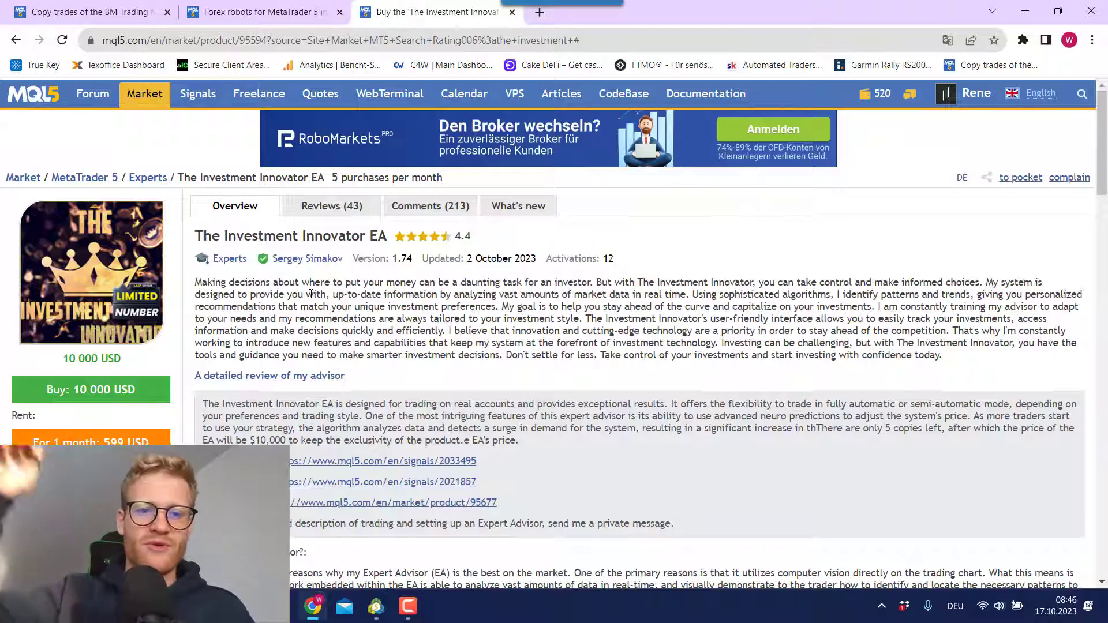
pyautogui.moveTo(565, 508); pyautogui.dragTo(289, 537)
pyautogui.click(441, 296)
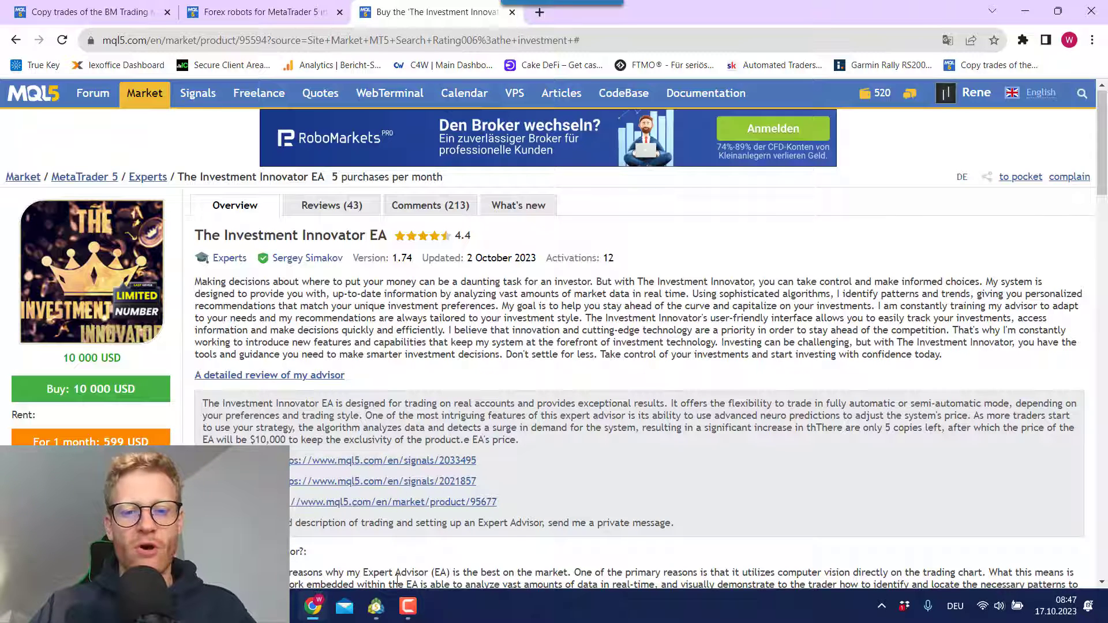
pyautogui.click(374, 617)
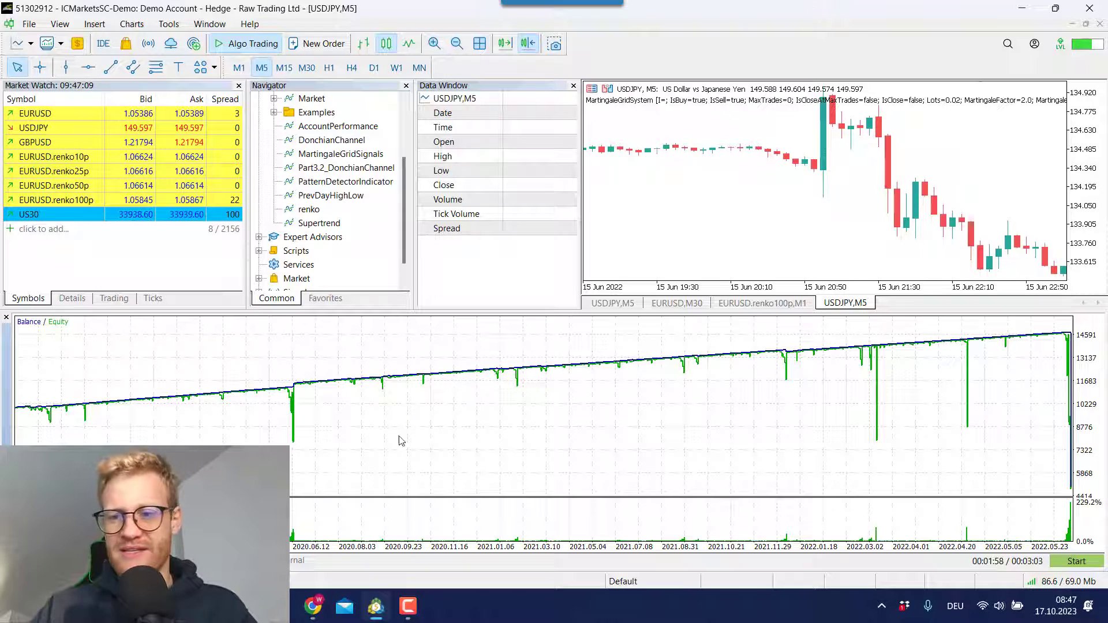
pyautogui.click(313, 605)
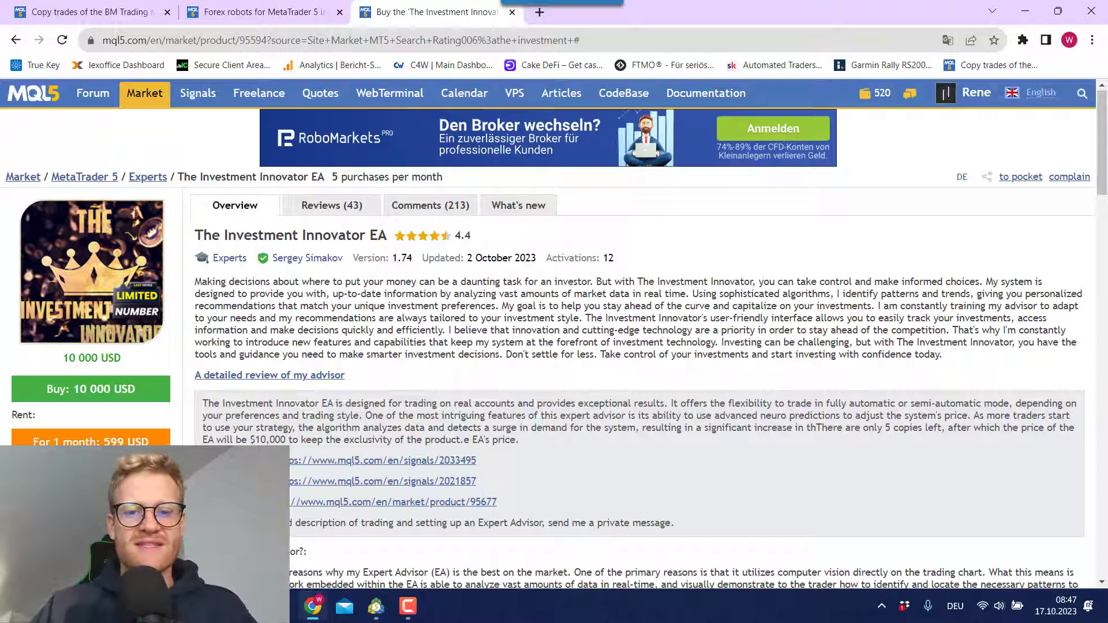
# Glance over the BM Trading signal, then scroll the MetaTrader 5 trading robots listing back to its top
pyautogui.click(32, 7)
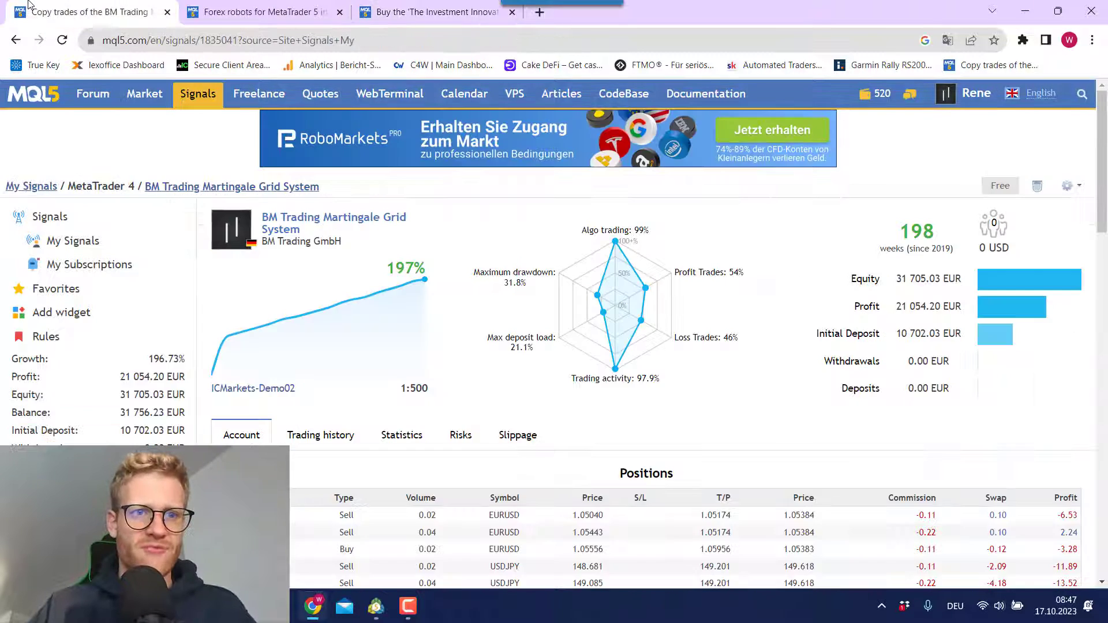
pyautogui.scroll(-15, 358, 317)
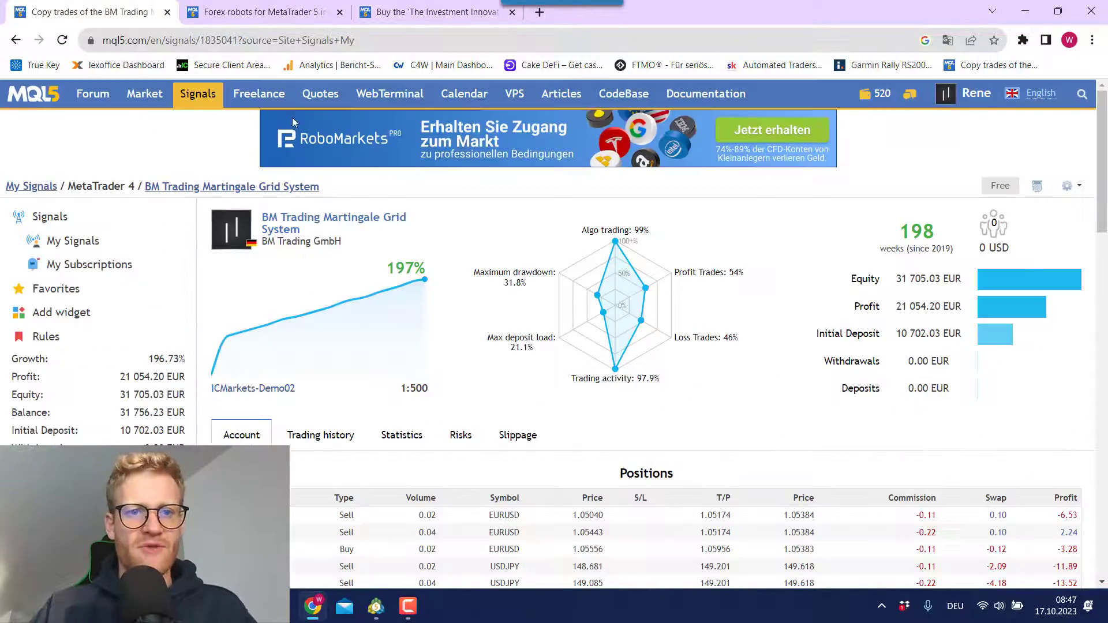
pyautogui.click(259, 11)
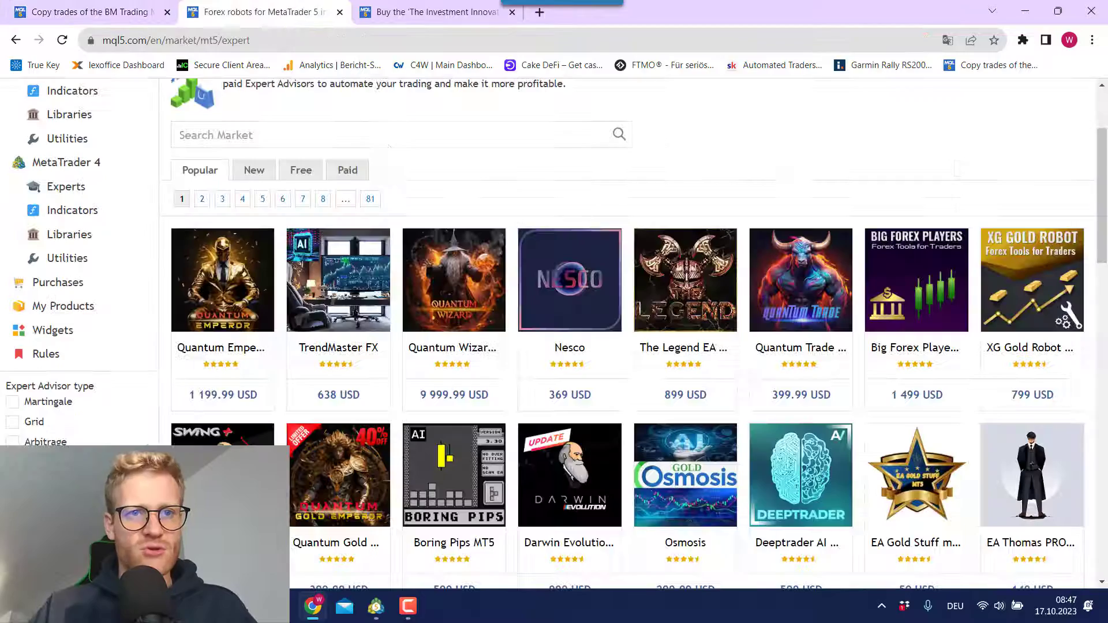
pyautogui.scroll(3, 504, 382)
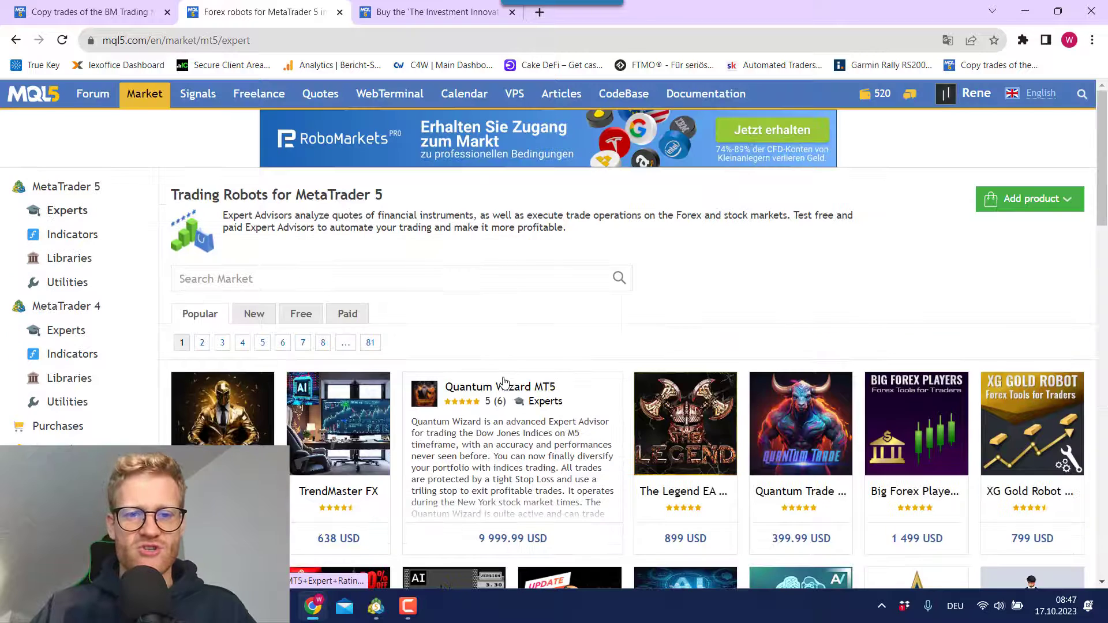
pyautogui.tripleClick(423, 216)
pyautogui.click(423, 216)
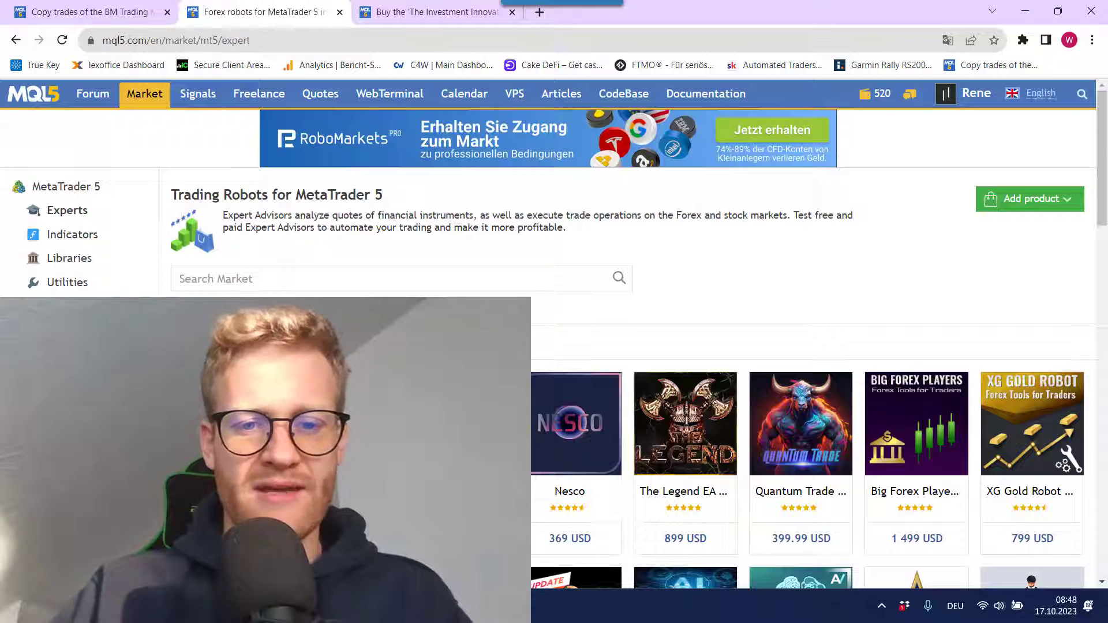
pyautogui.tripleClick(372, 215)
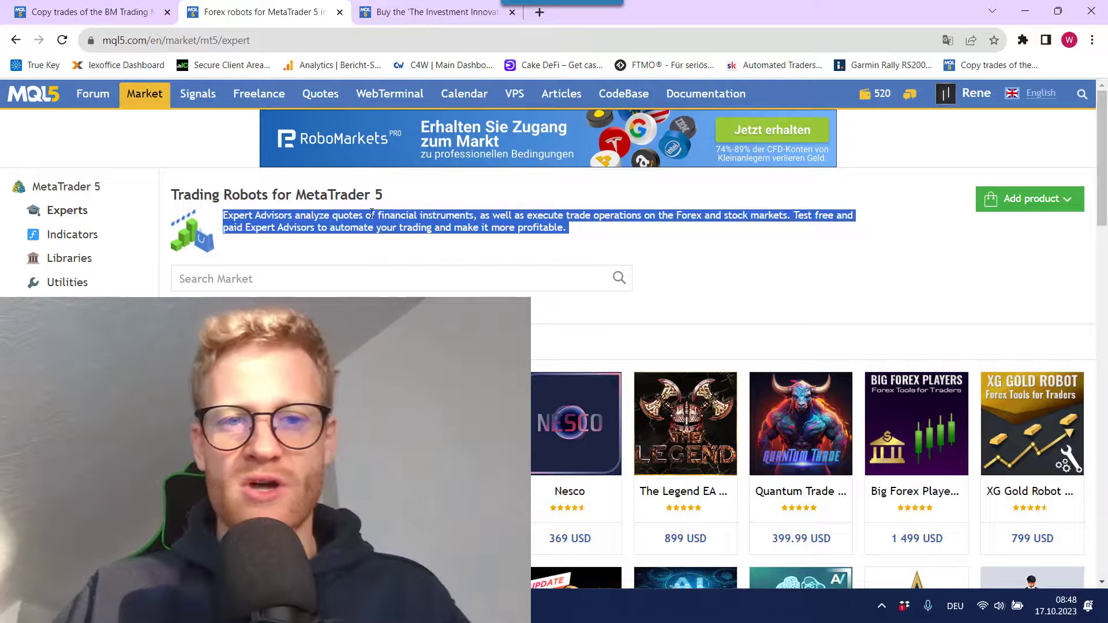
pyautogui.click(396, 218)
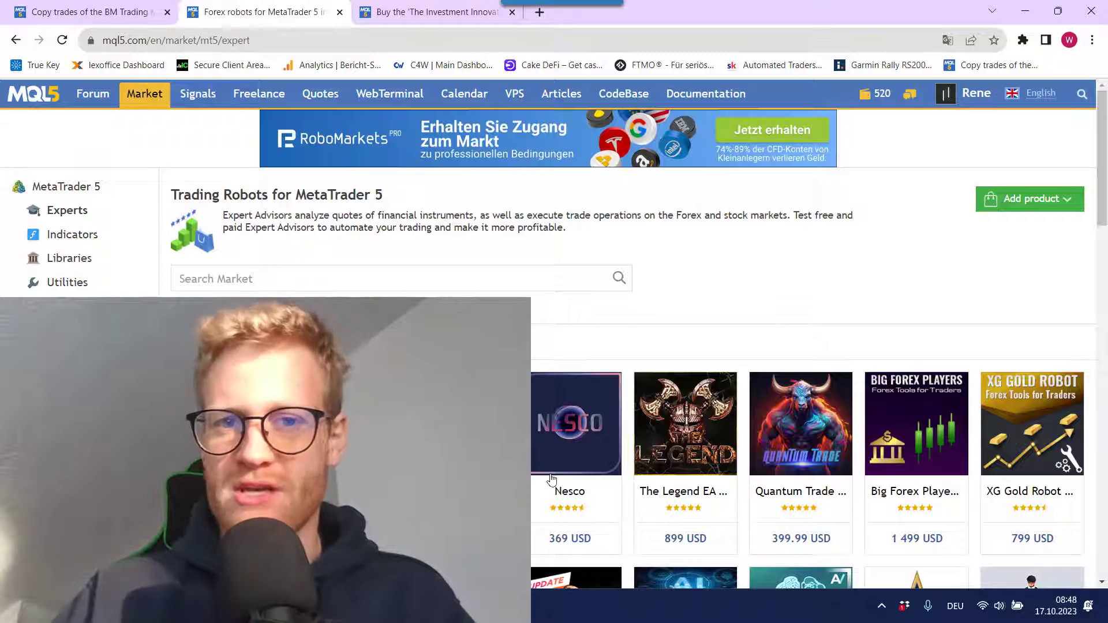
pyautogui.tripleClick(432, 217)
pyautogui.click(431, 217)
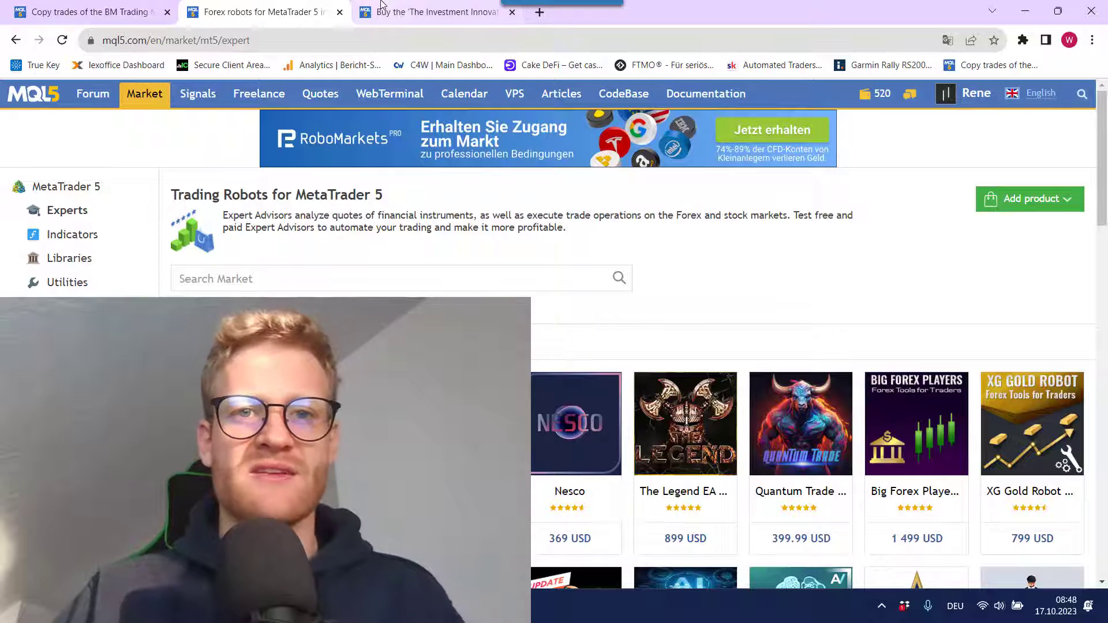
pyautogui.click(430, 11)
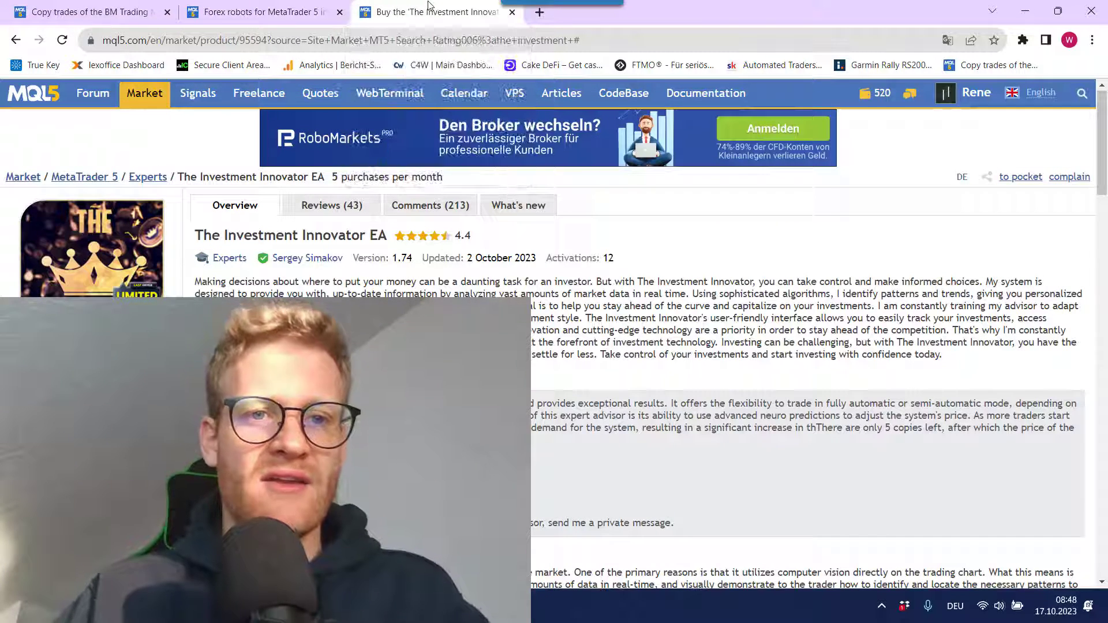
pyautogui.hotkey('ctrl', '1')
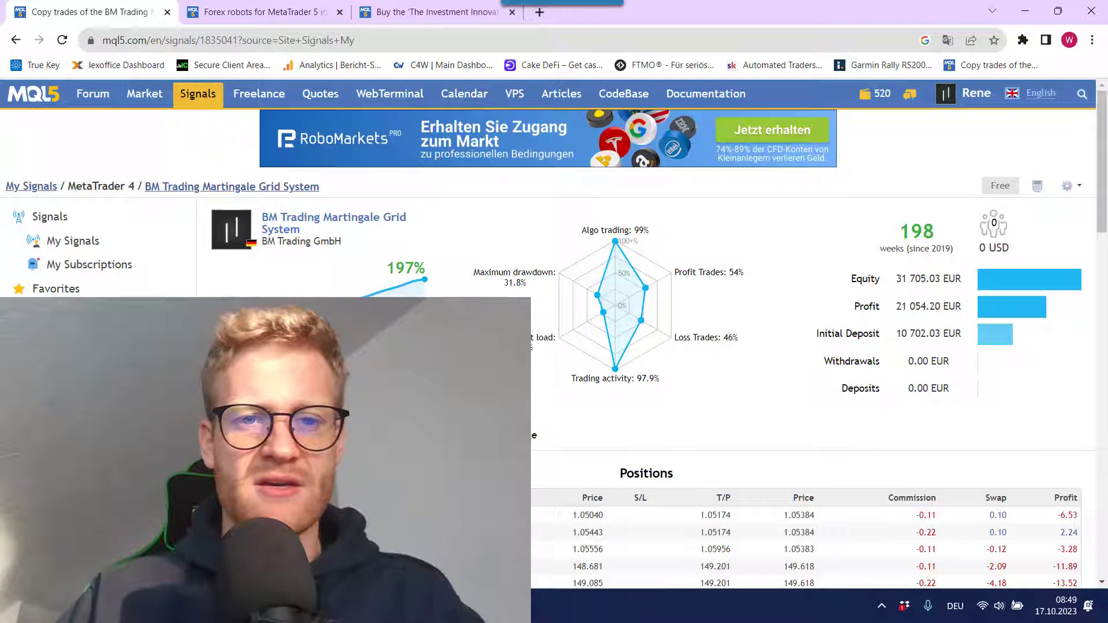
pyautogui.click(207, 3)
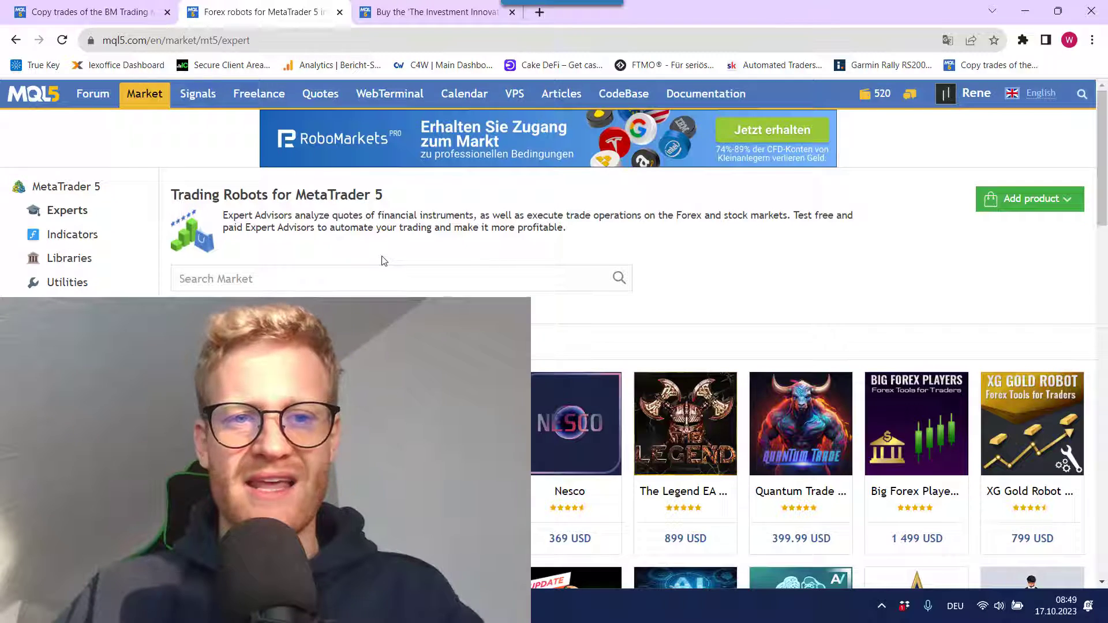
pyautogui.scroll(-2, 381, 261)
pyautogui.scroll(2, 577, 404)
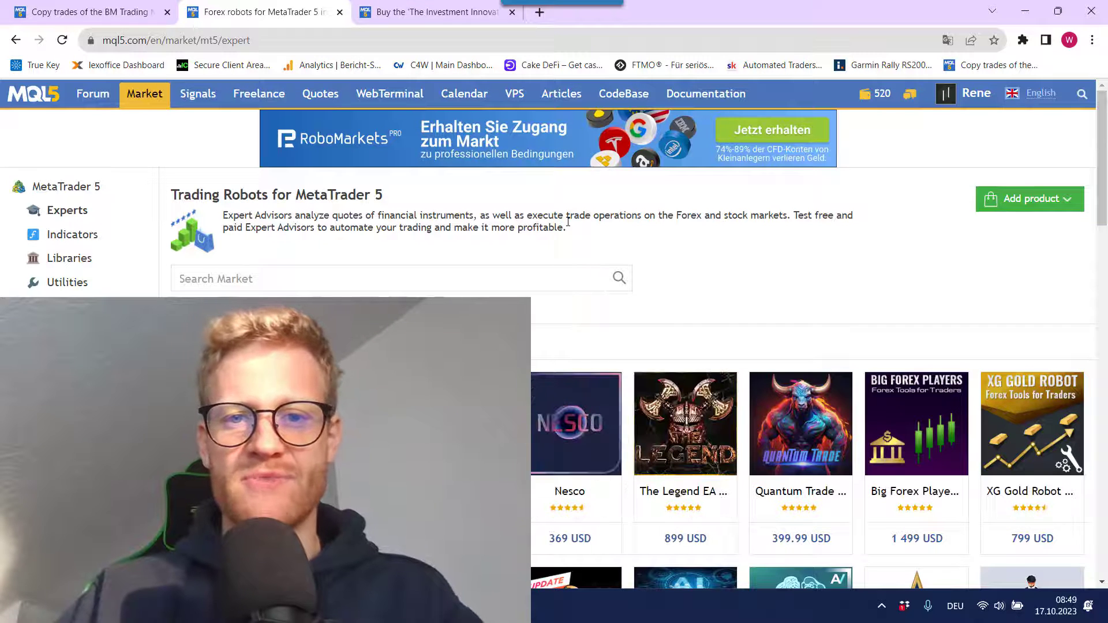
pyautogui.moveTo(567, 221); pyautogui.dragTo(490, 216)
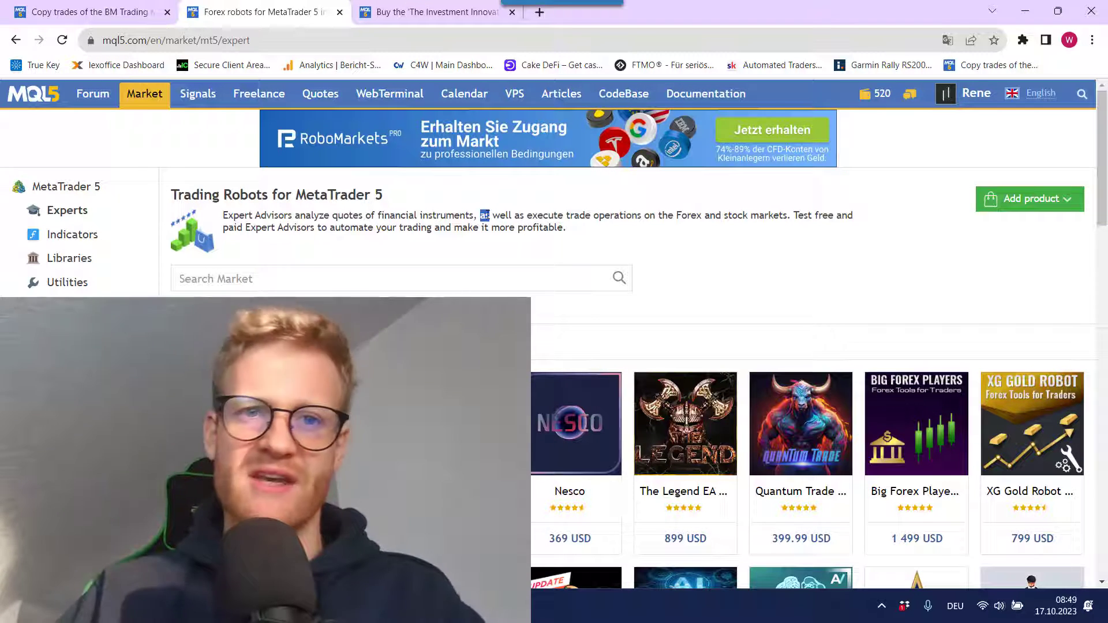
pyautogui.click(483, 217)
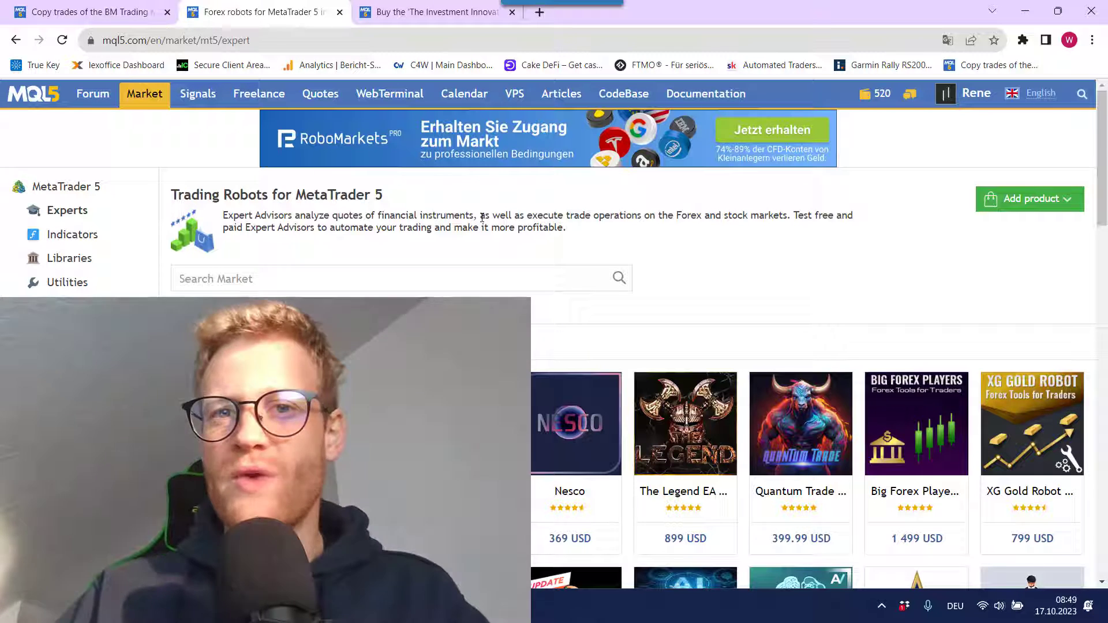
pyautogui.moveTo(482, 217); pyautogui.dragTo(566, 228)
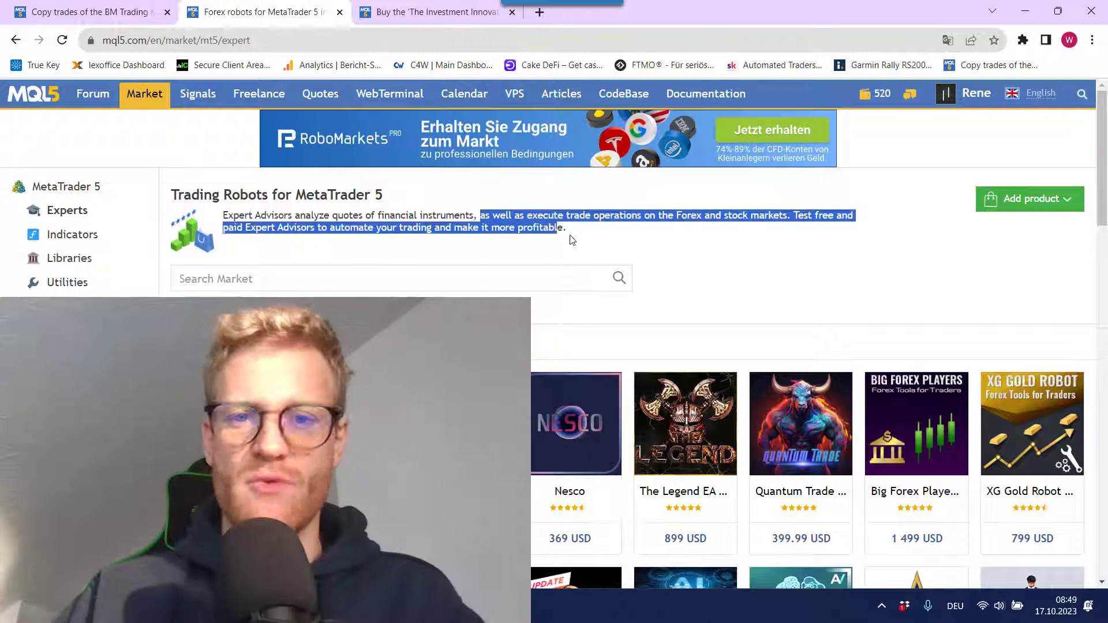
pyautogui.click(570, 238)
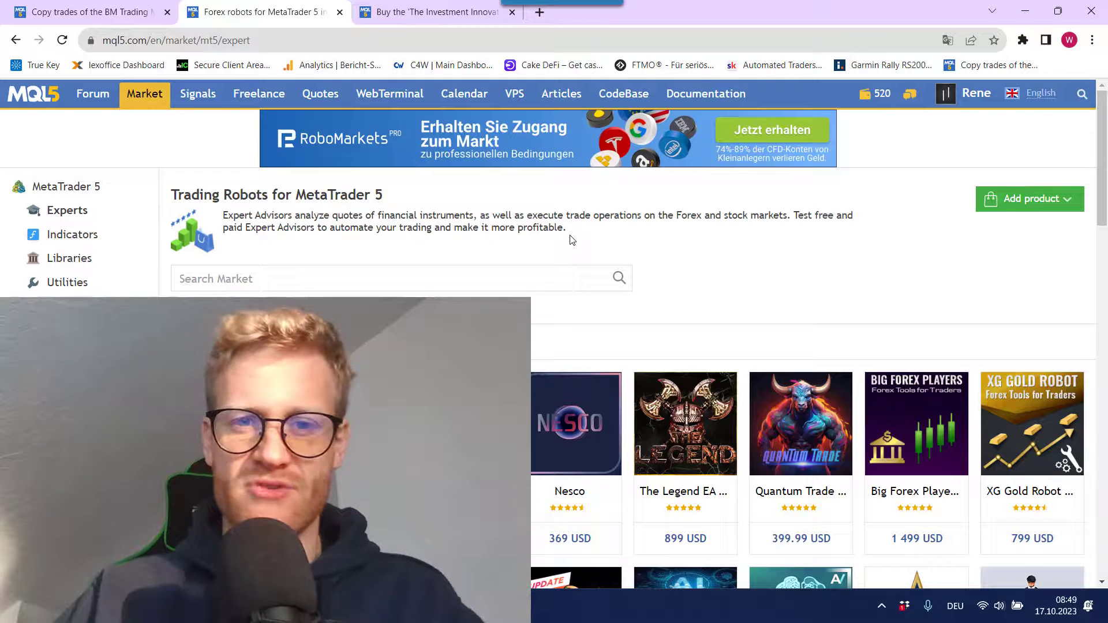